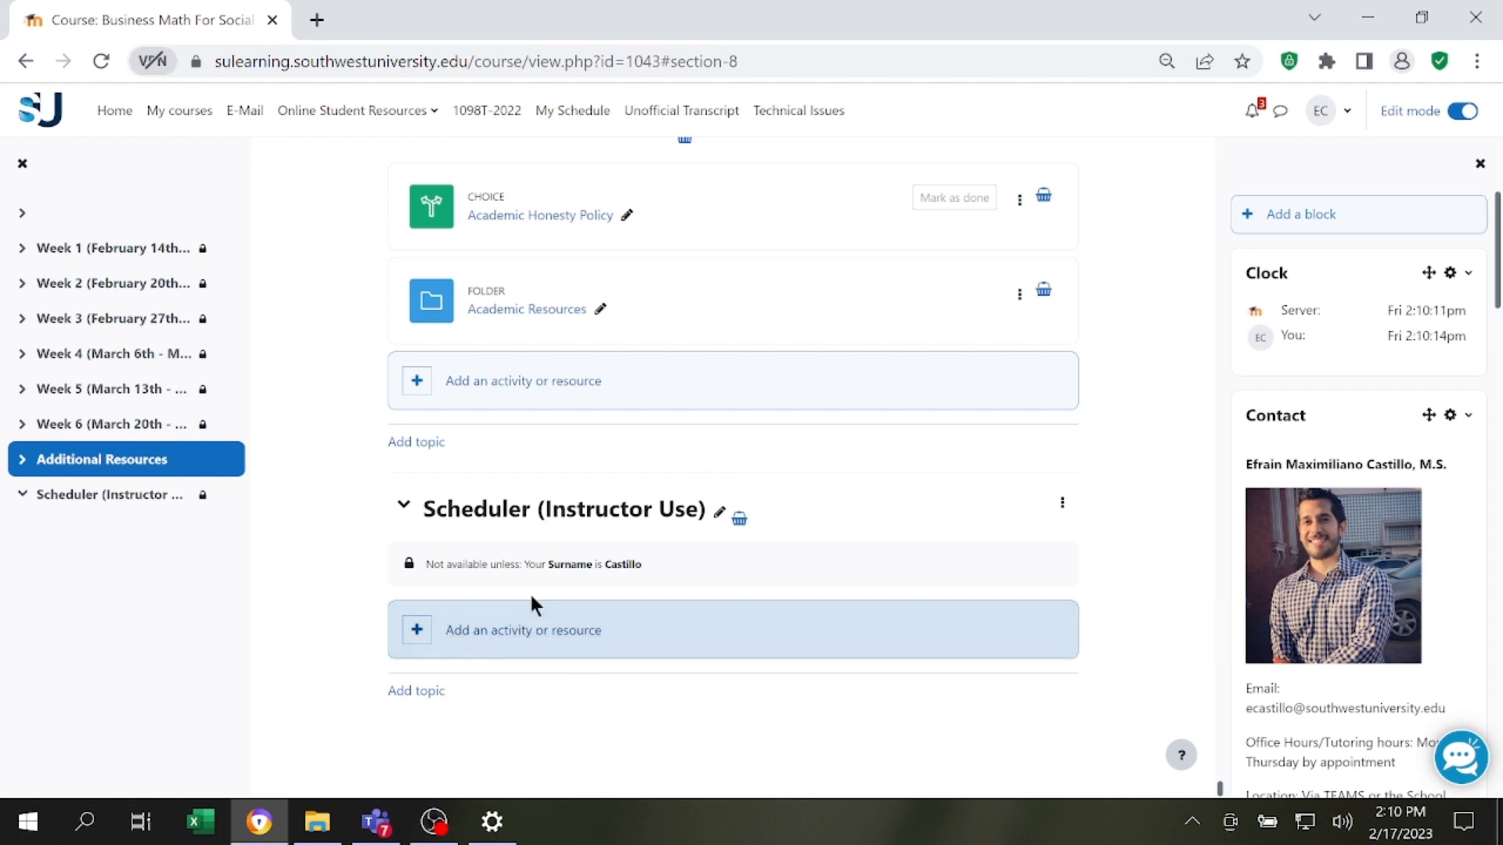
# Add a new Scheduler activity to the Scheduler (Instructor Use) section of the course.
pyautogui.click(519, 634)
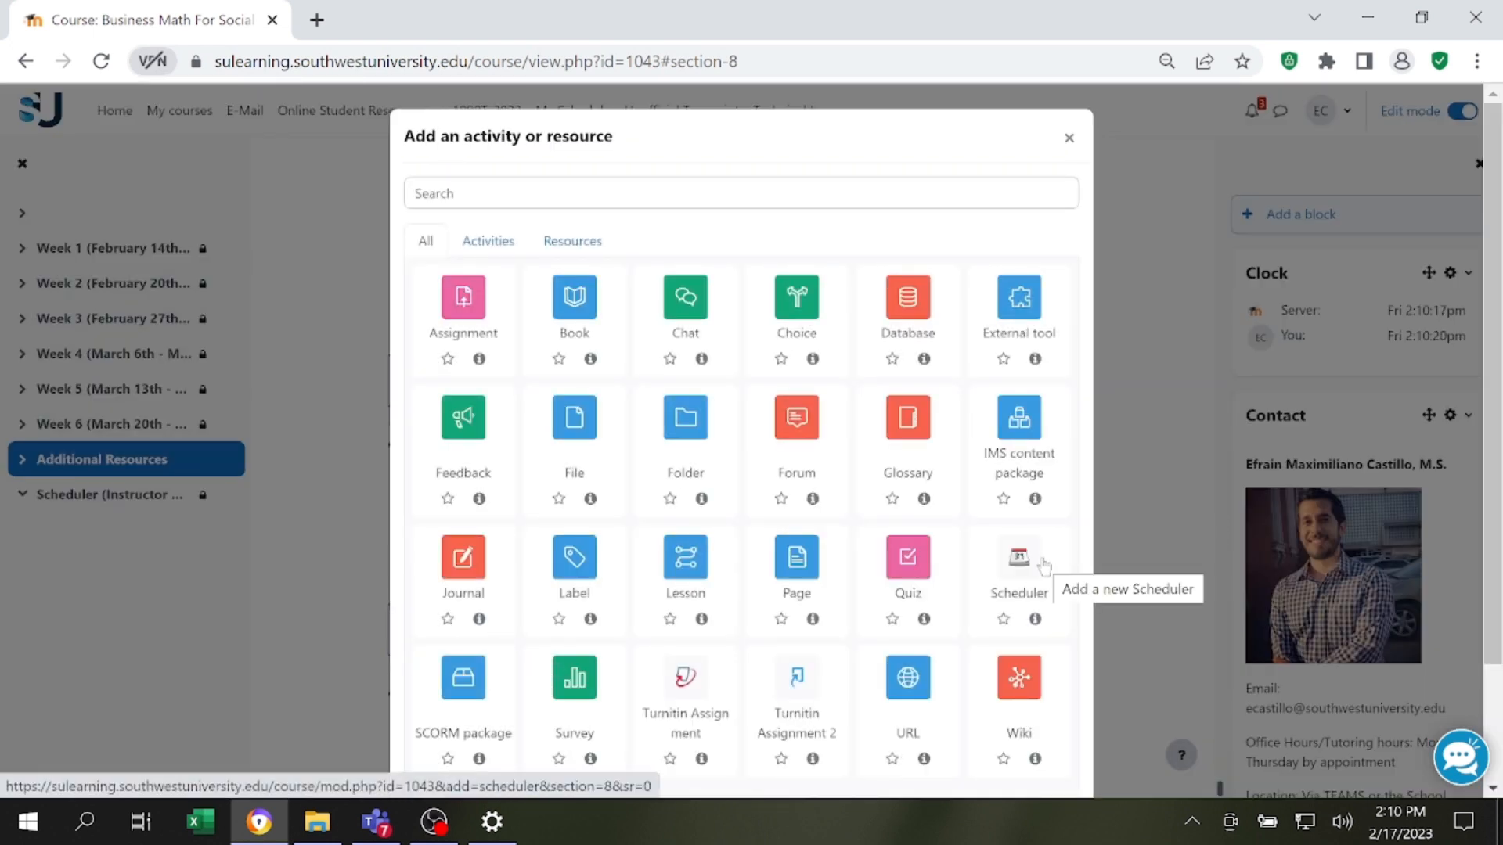
pyautogui.click(1043, 566)
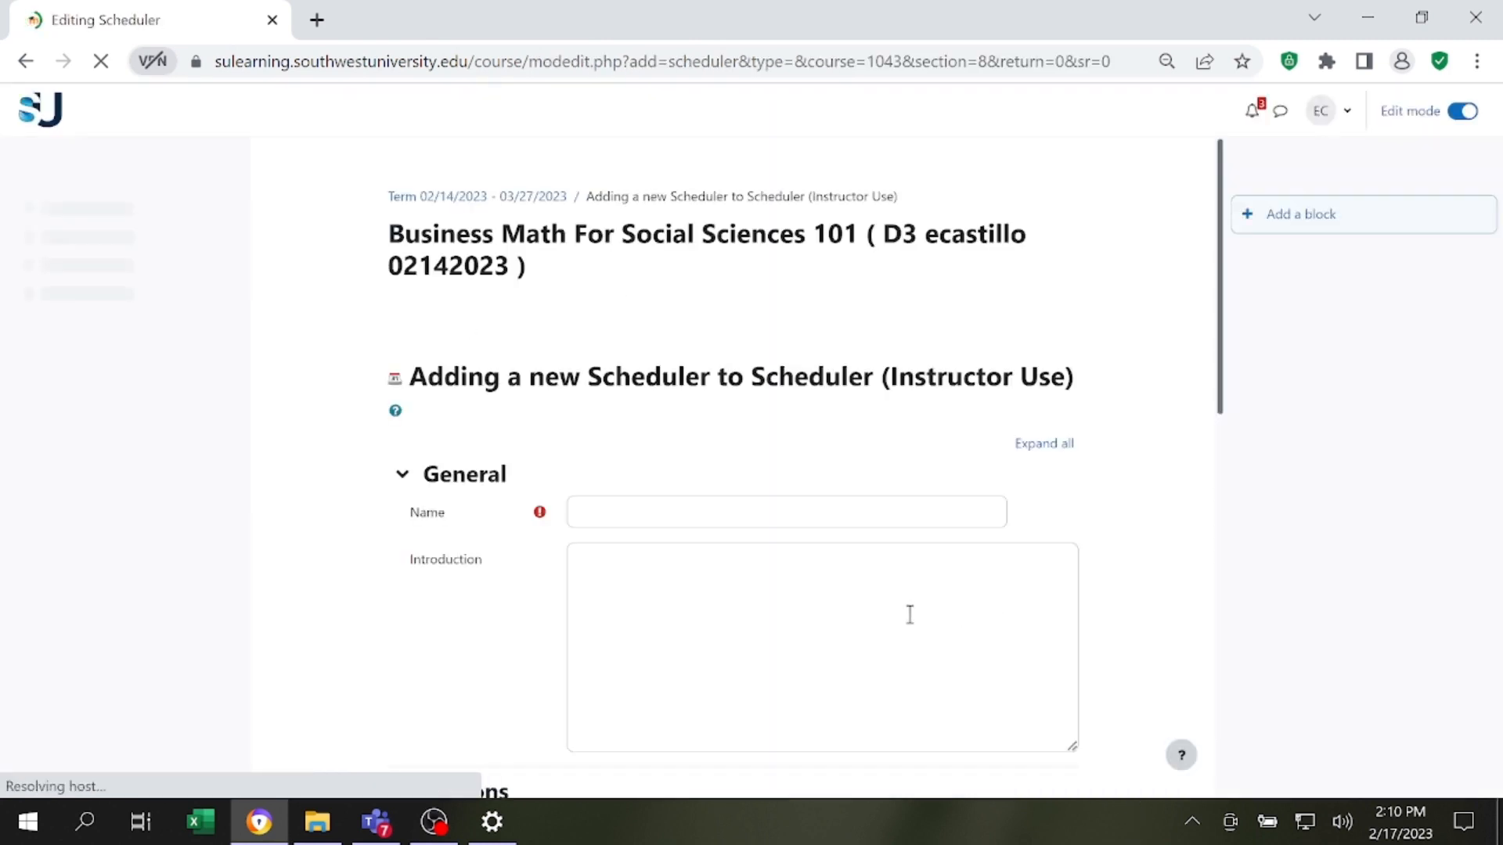
pyautogui.scroll(-2, 749, 392)
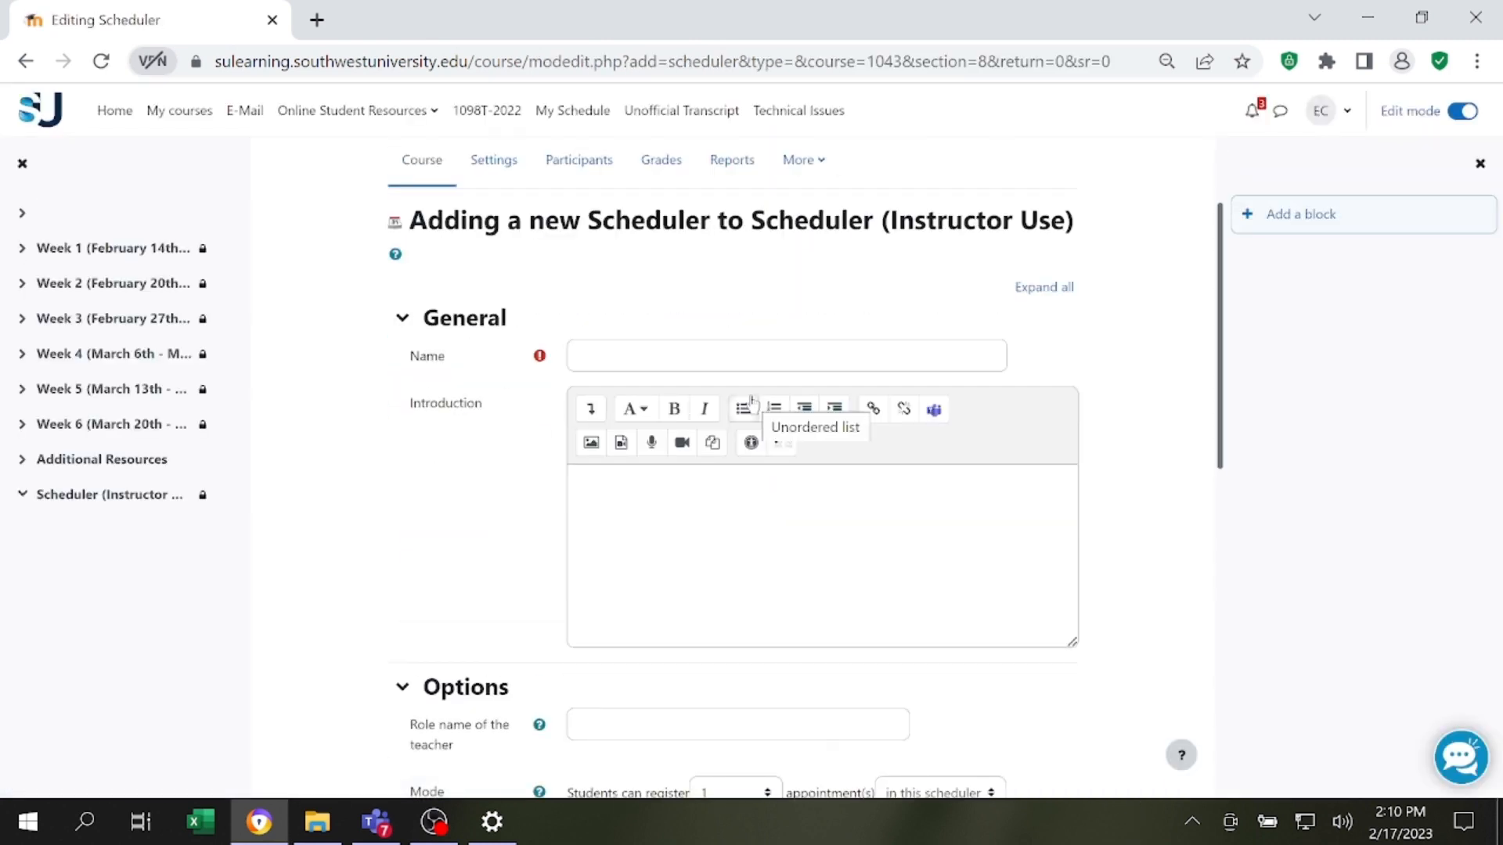
# Name the scheduler "Tutoring sessions for ALG 110".
pyautogui.click(692, 358)
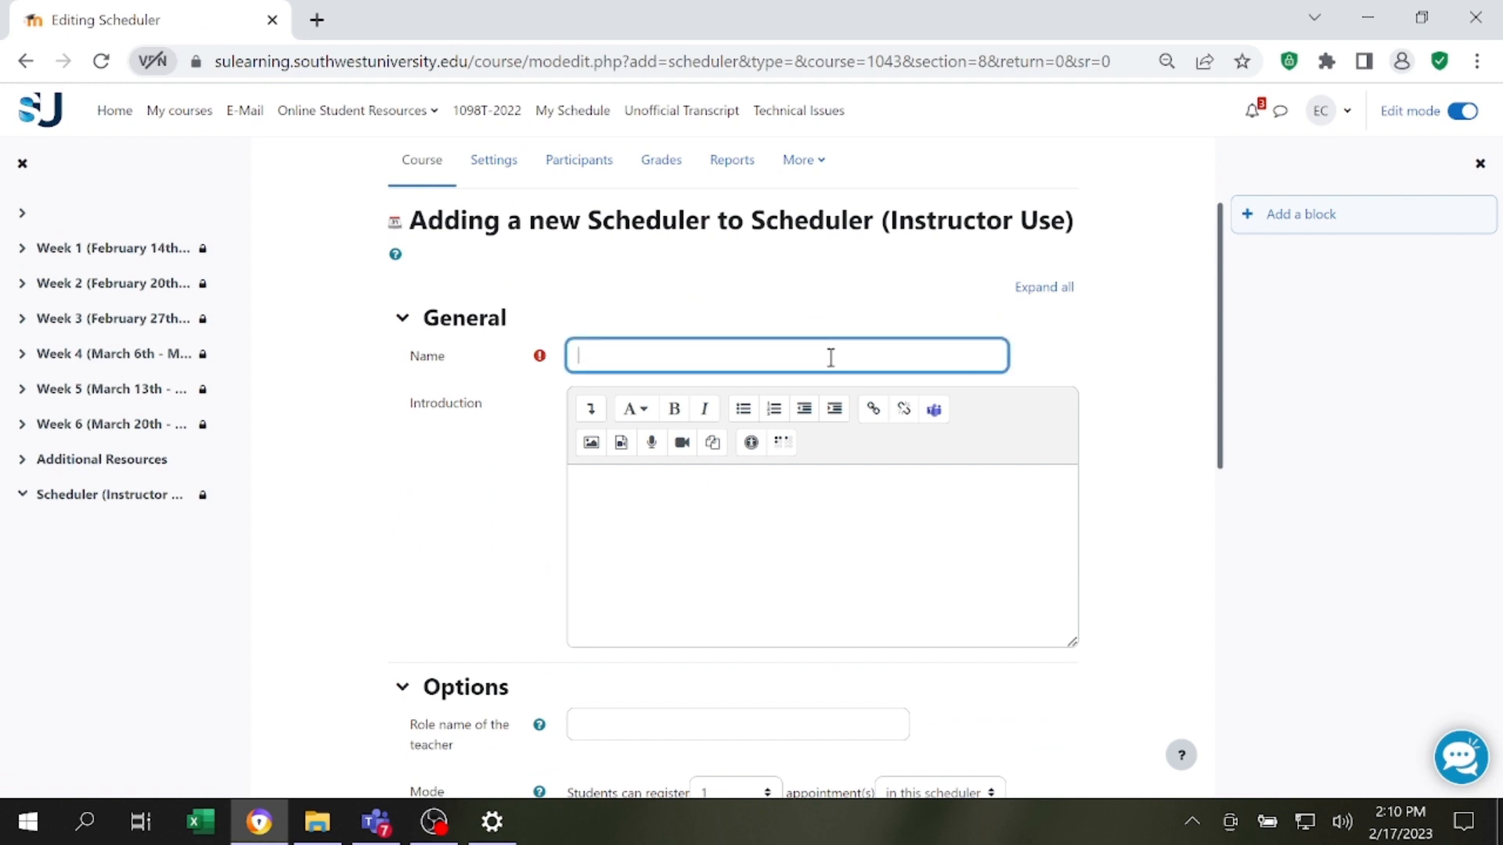
pyautogui.write('Tutoring sessions for ALG 110')
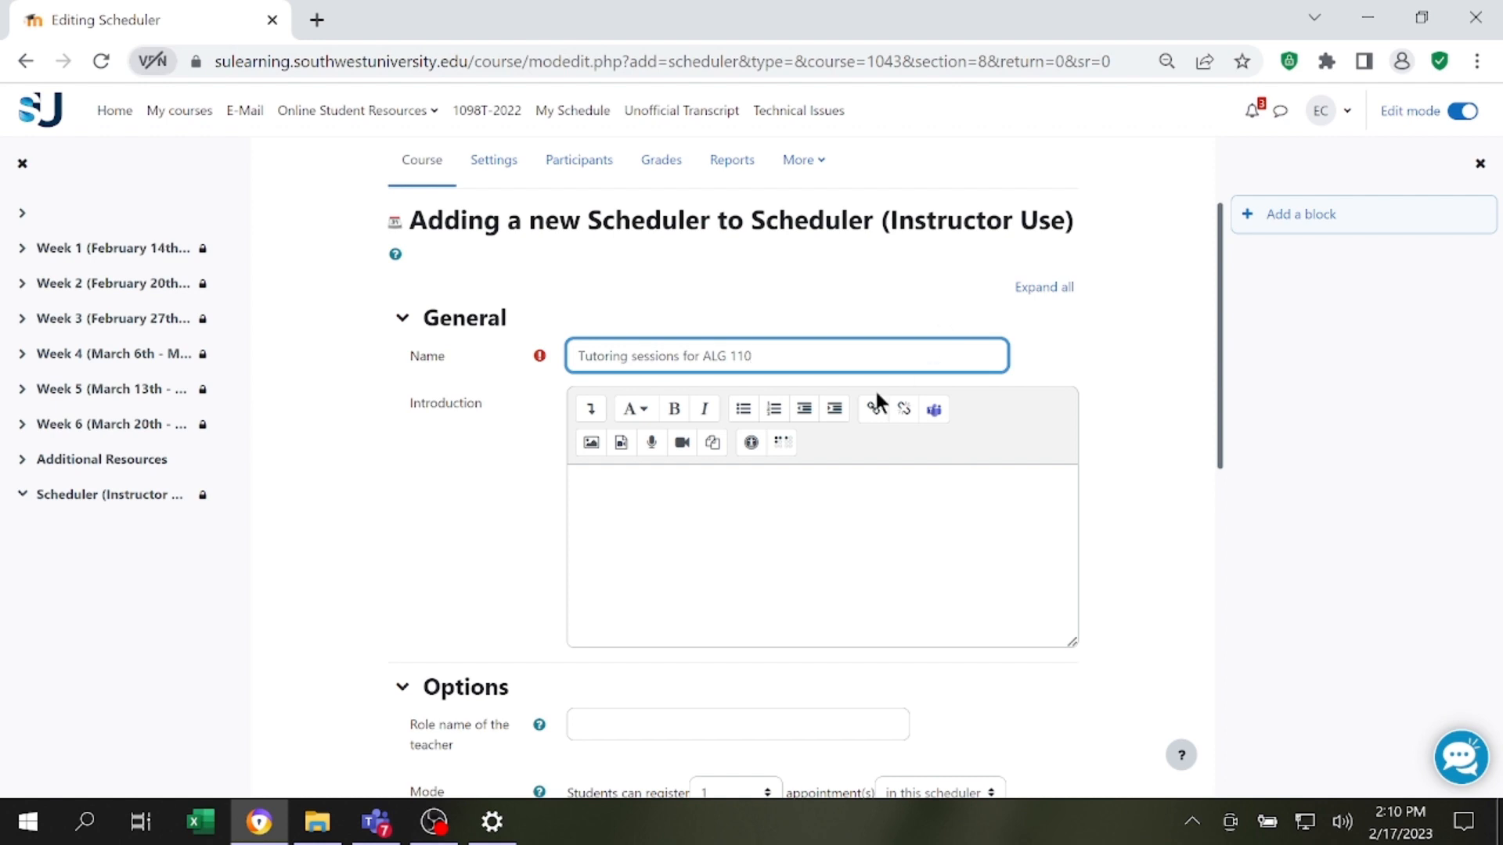
# Enter the introduction "This is going to help us keep organized on the tutoring sessions.".
pyautogui.scroll(-4, 860, 407)
pyautogui.scroll(3, 857, 417)
pyautogui.click(899, 409)
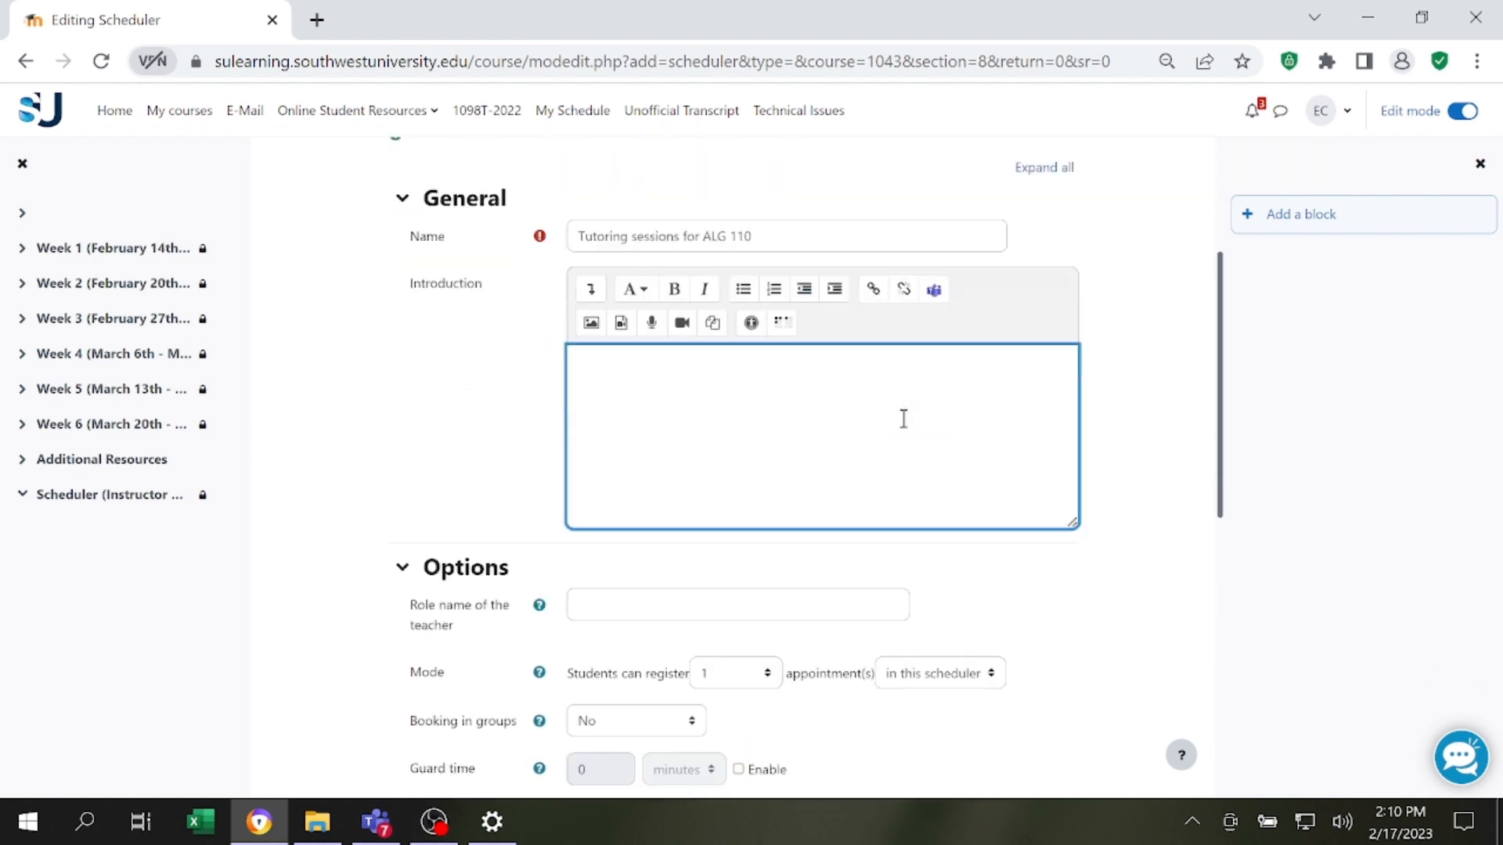
pyautogui.scroll(2, 899, 420)
pyautogui.write('T')
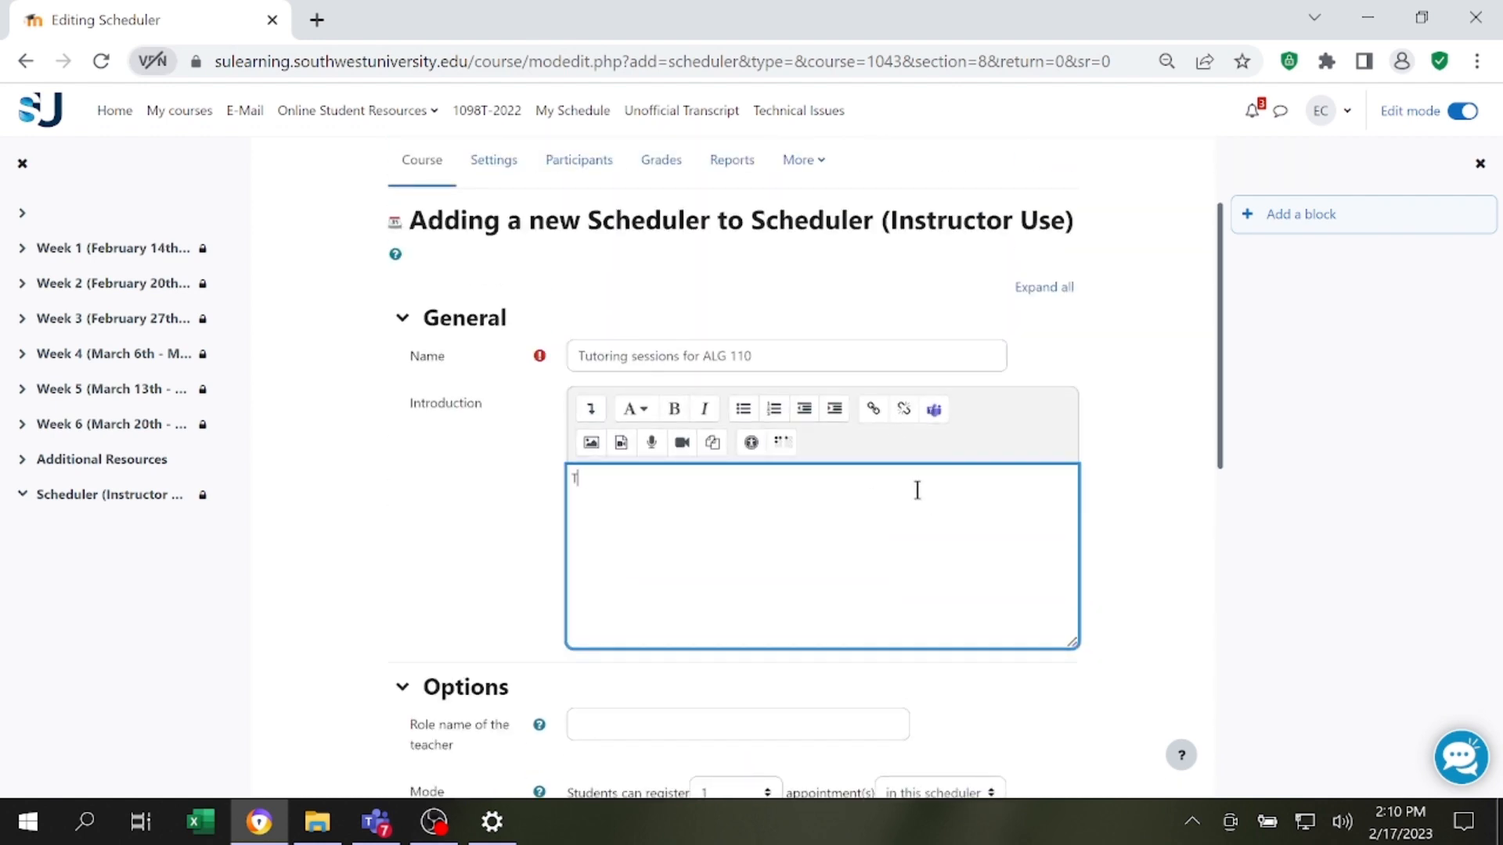
pyautogui.write('his is going to help us keep ')
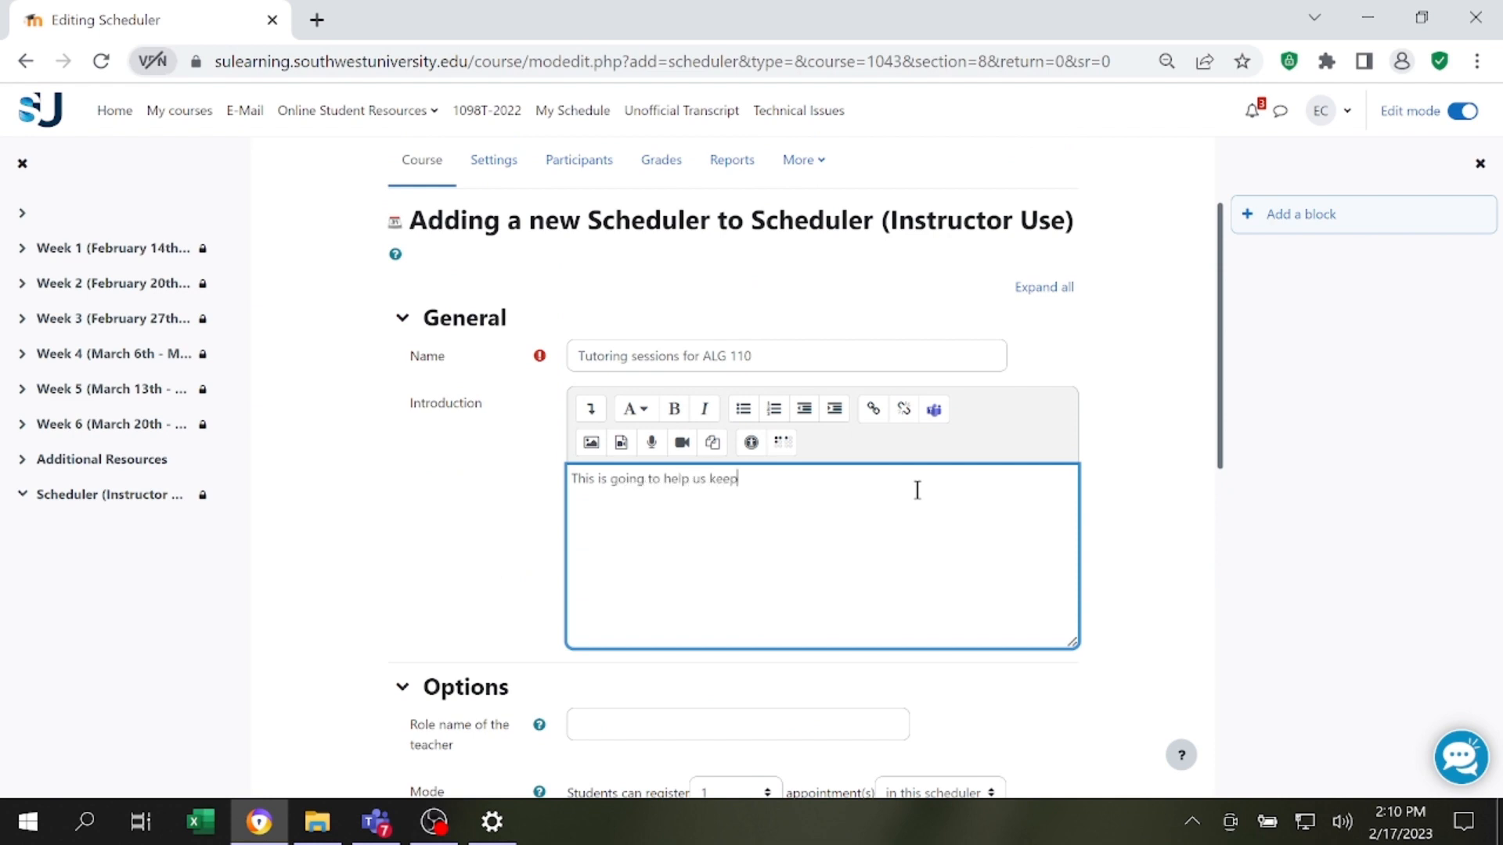
pyautogui.write('organized on the tutoring sessions.')
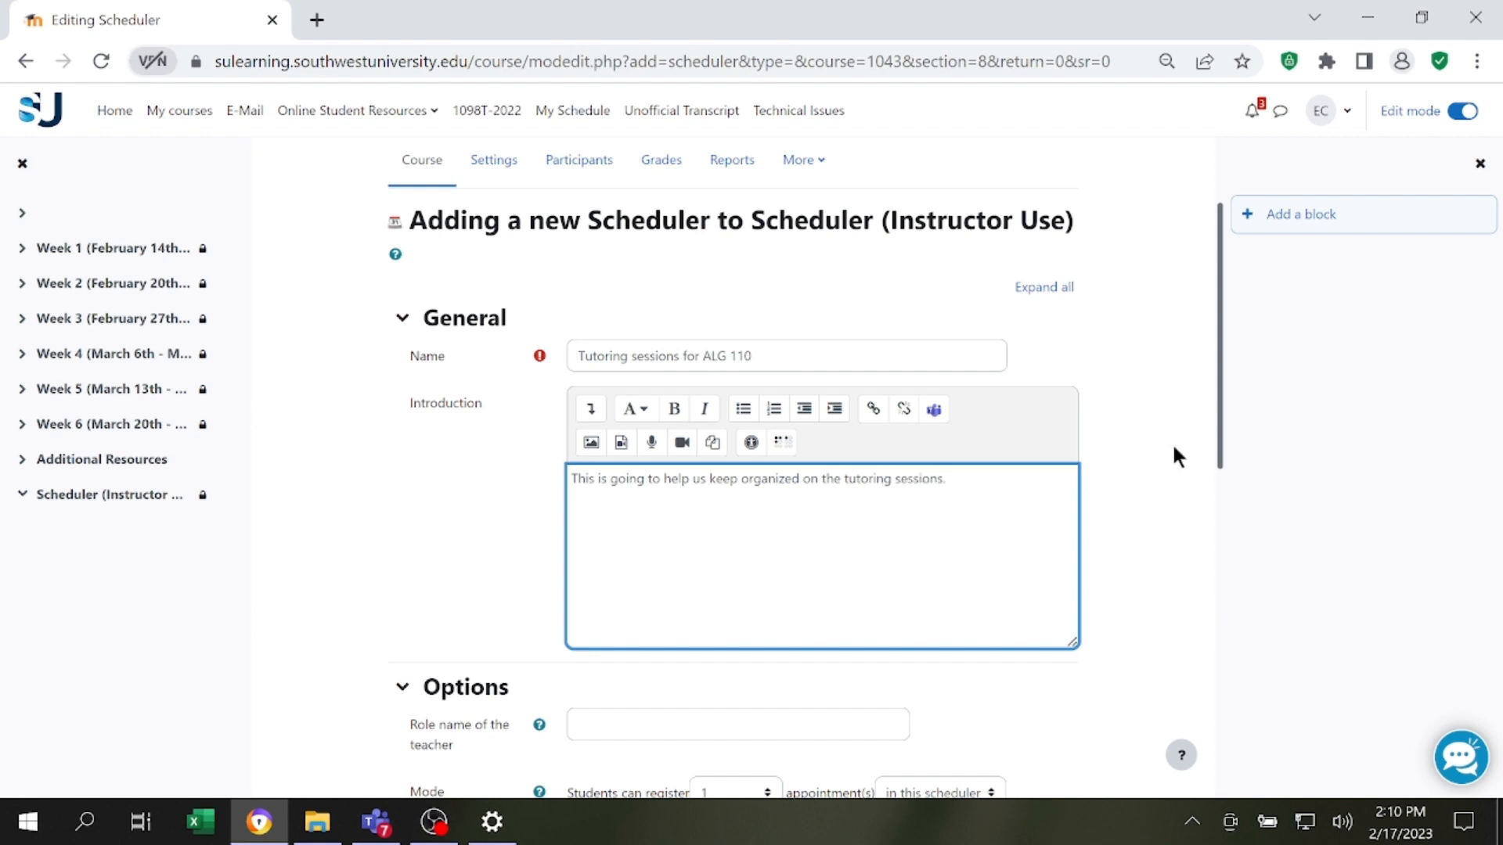
# Set the role name of the teacher to Instructor in the scheduler options.
pyautogui.scroll(-2, 925, 452)
pyautogui.scroll(-2, 885, 579)
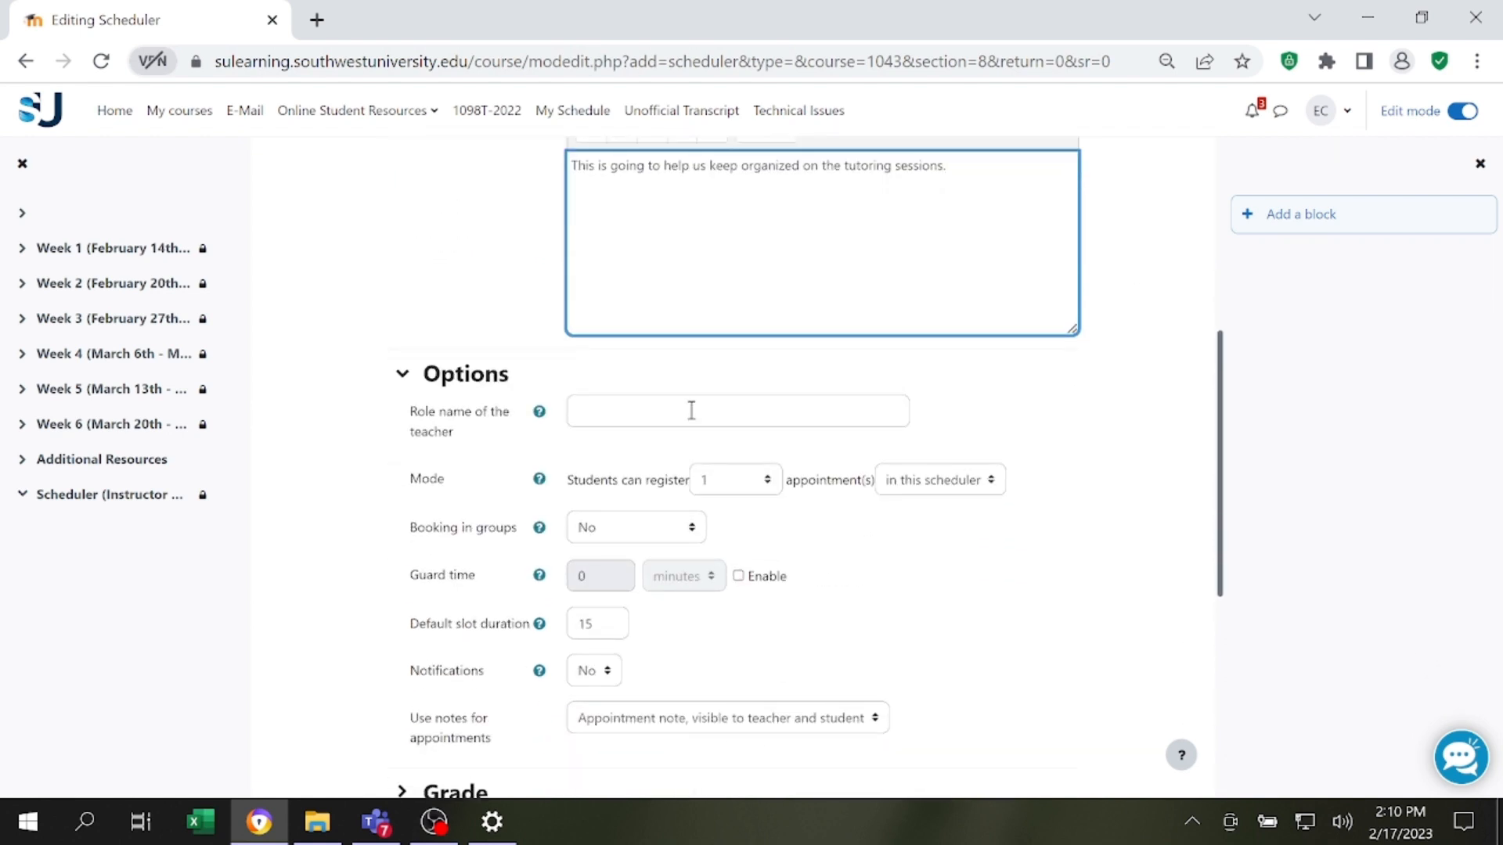
pyautogui.click(647, 414)
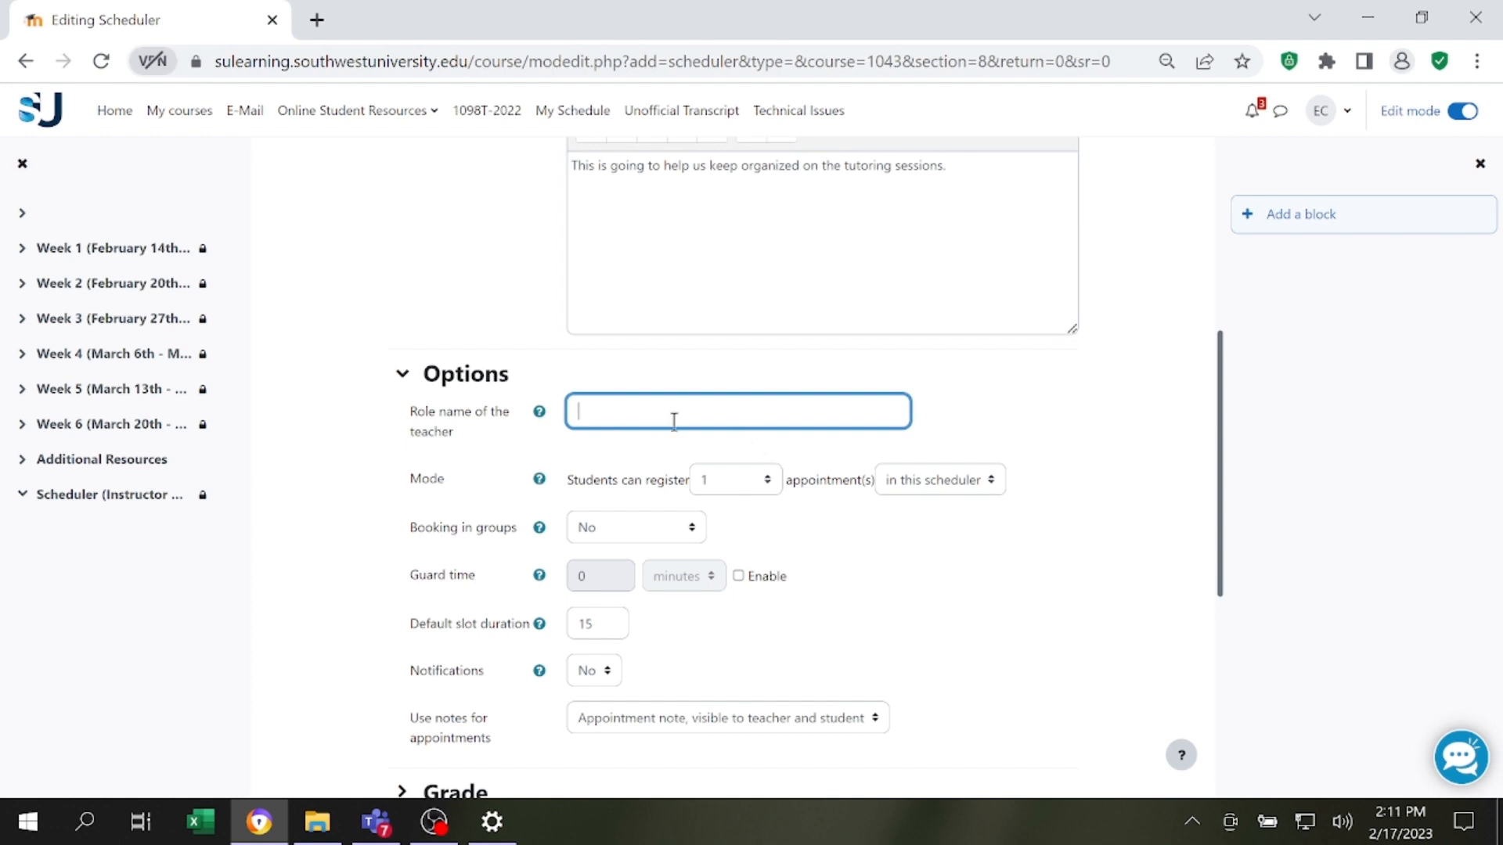
pyautogui.write('Instructor')
# Try Speaker and Lecturer as the teacher's role name, and restore Instructor.
pyautogui.moveTo(654, 414); pyautogui.dragTo(570, 407)
pyautogui.write('Speaker')
pyautogui.moveTo(673, 419); pyautogui.dragTo(399, 426)
pyautogui.write('Lecturer')
pyautogui.moveTo(668, 414); pyautogui.dragTo(470, 410)
pyautogui.write('Instructor')
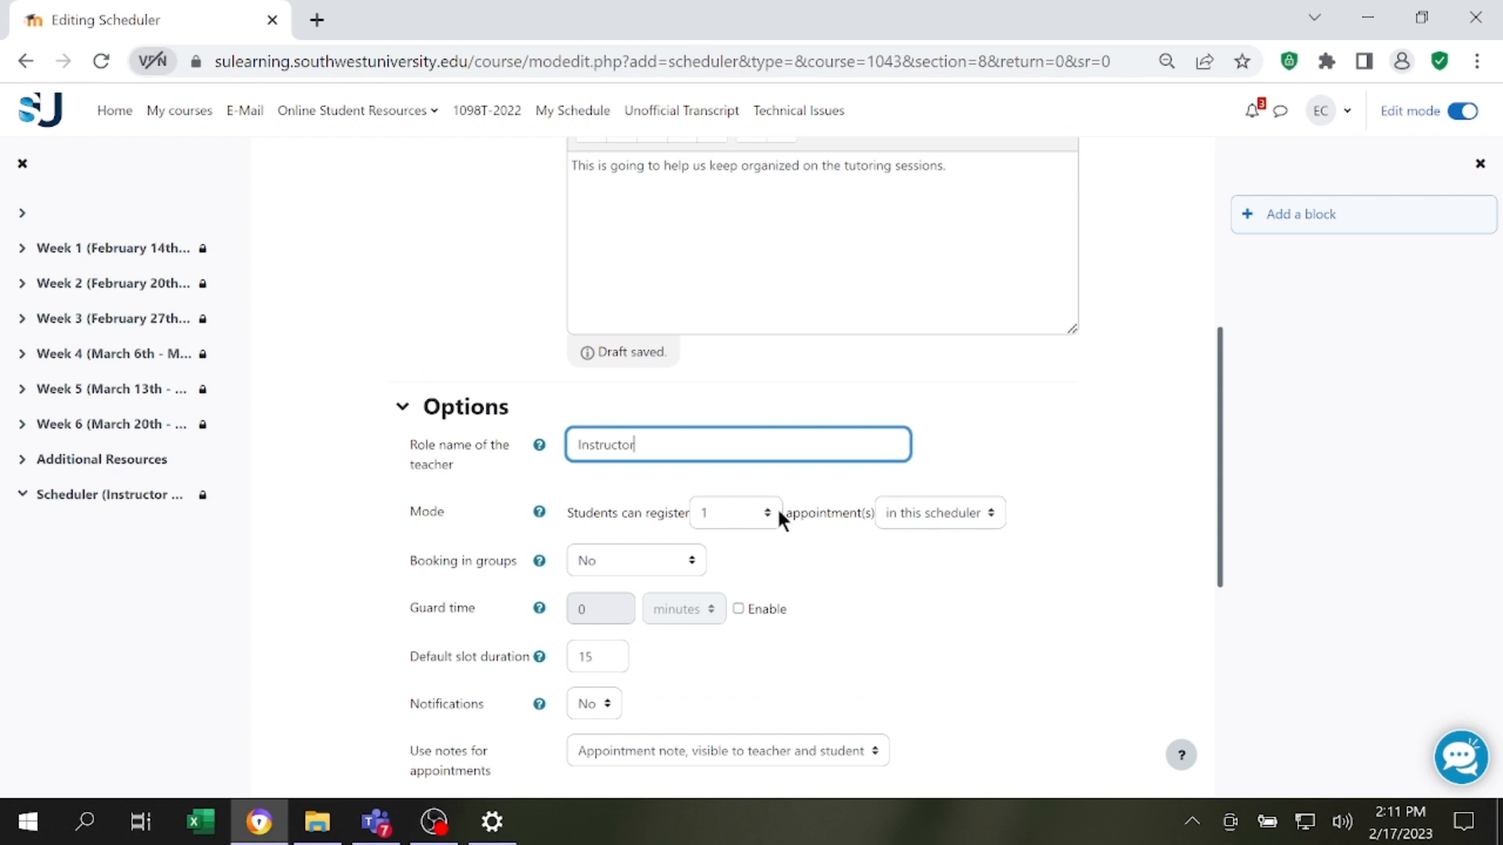
# Set the mode so that students can register 1 appointment in this scheduler.
pyautogui.scroll(-2, 779, 517)
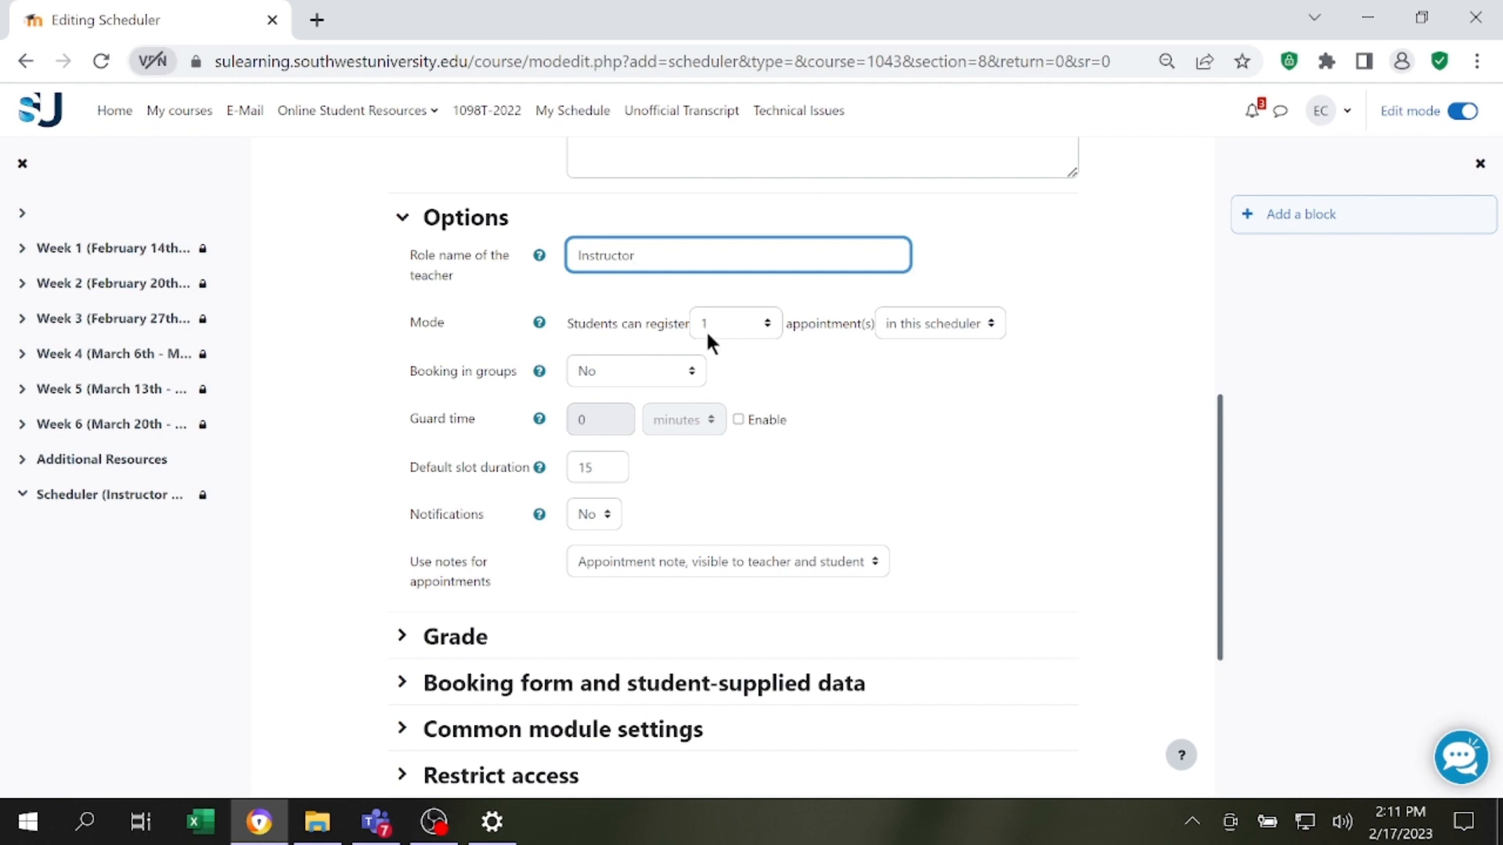
pyautogui.click(762, 319)
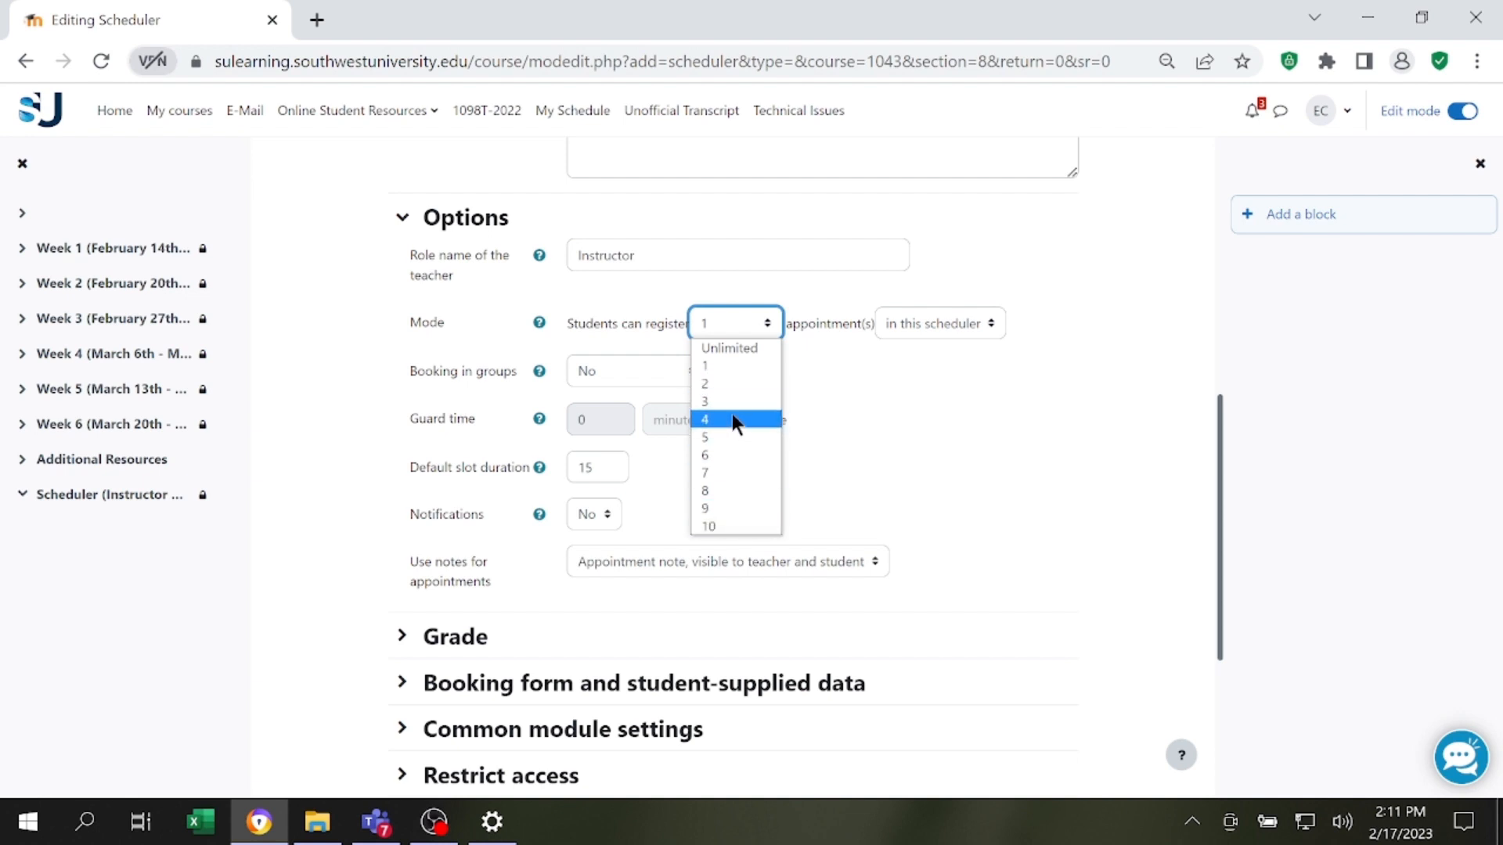
pyautogui.click(759, 364)
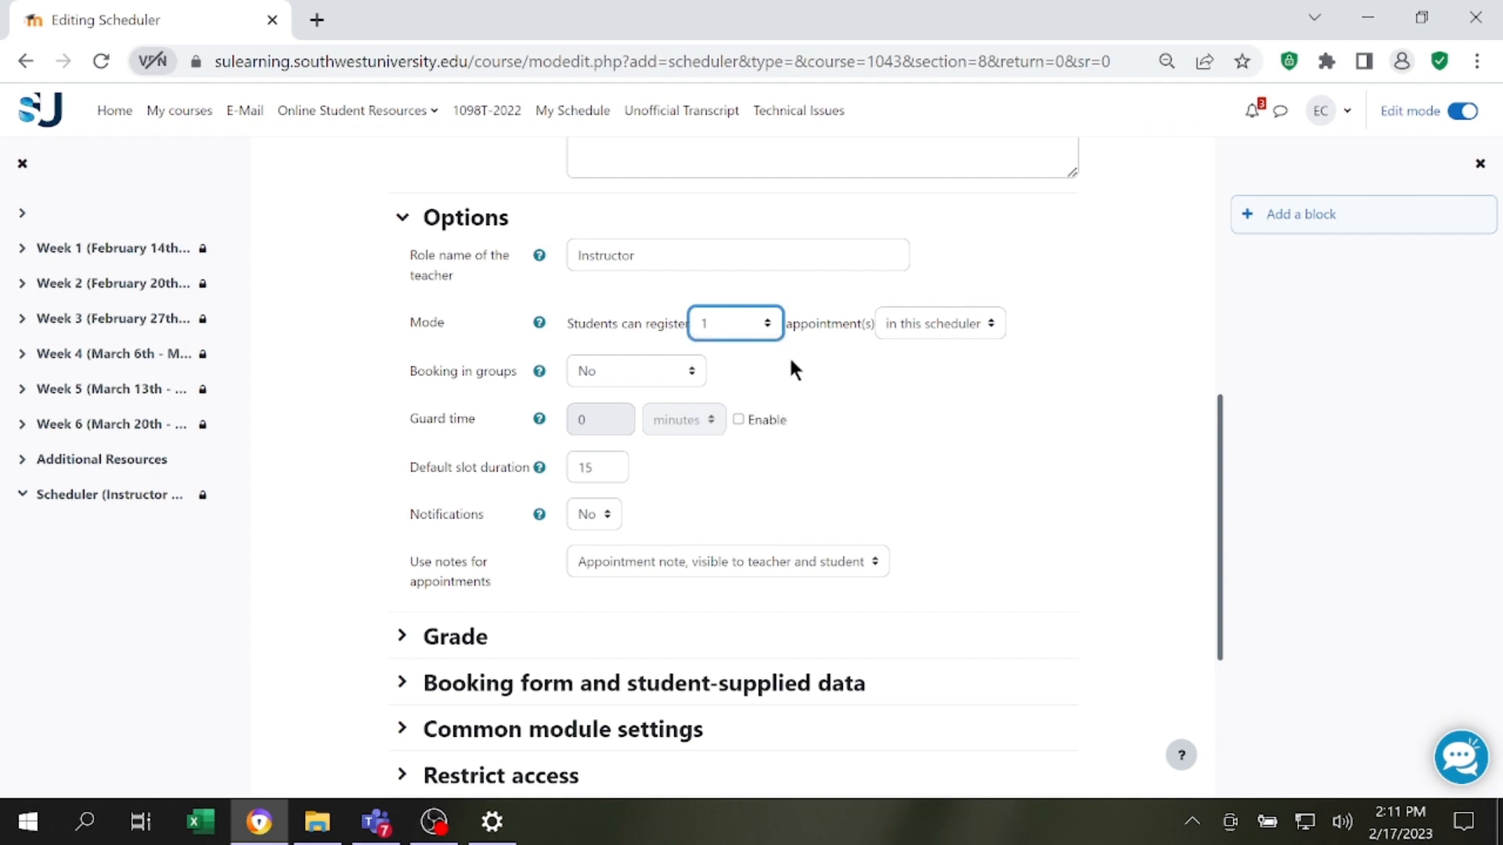
pyautogui.click(927, 317)
pyautogui.click(928, 317)
pyautogui.click(771, 325)
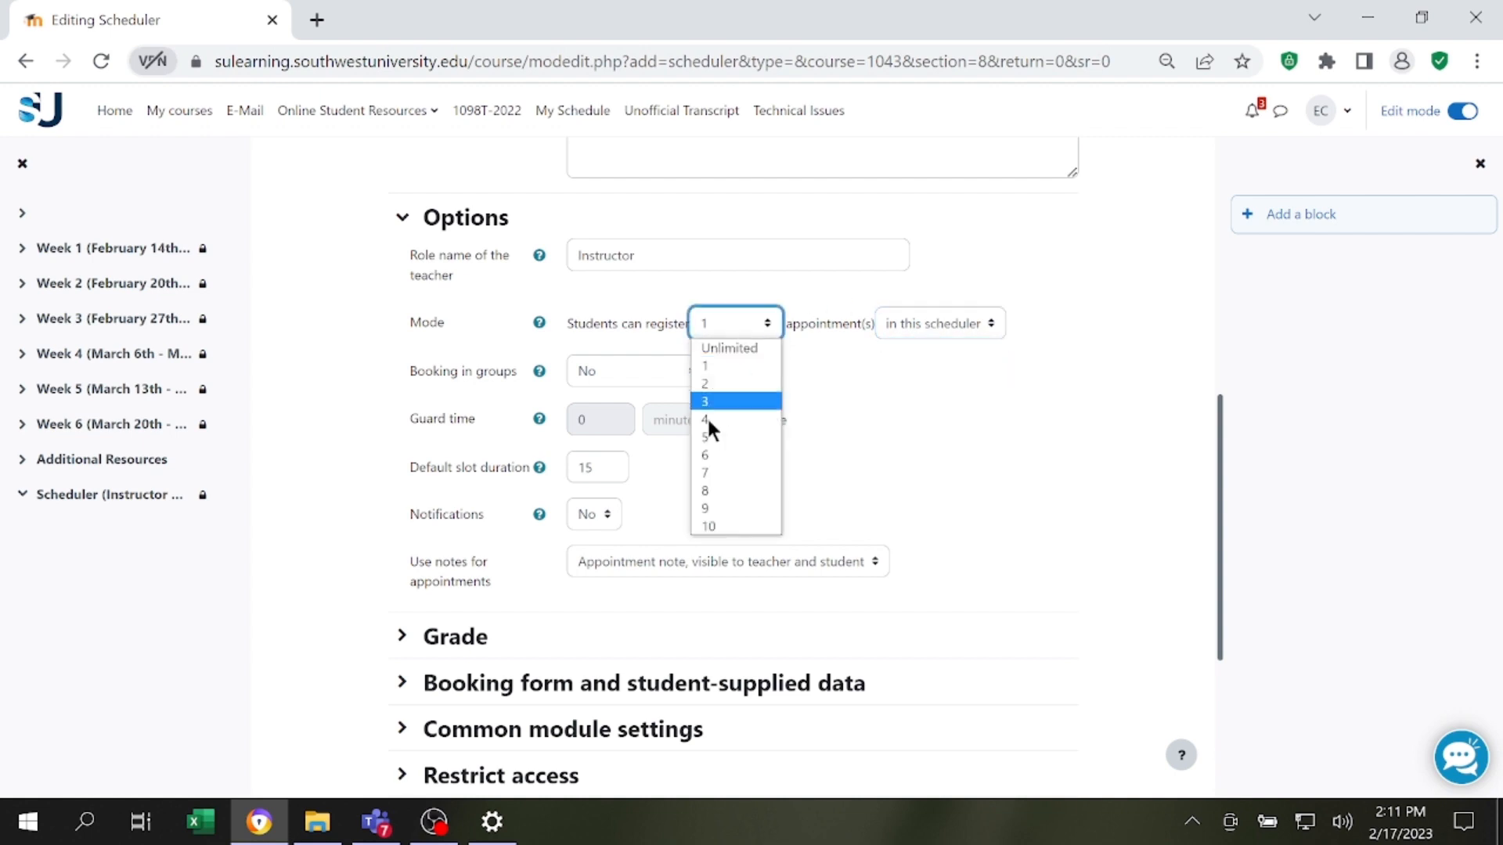
pyautogui.click(708, 364)
pyautogui.scroll(-2, 753, 423)
pyautogui.scroll(2, 756, 429)
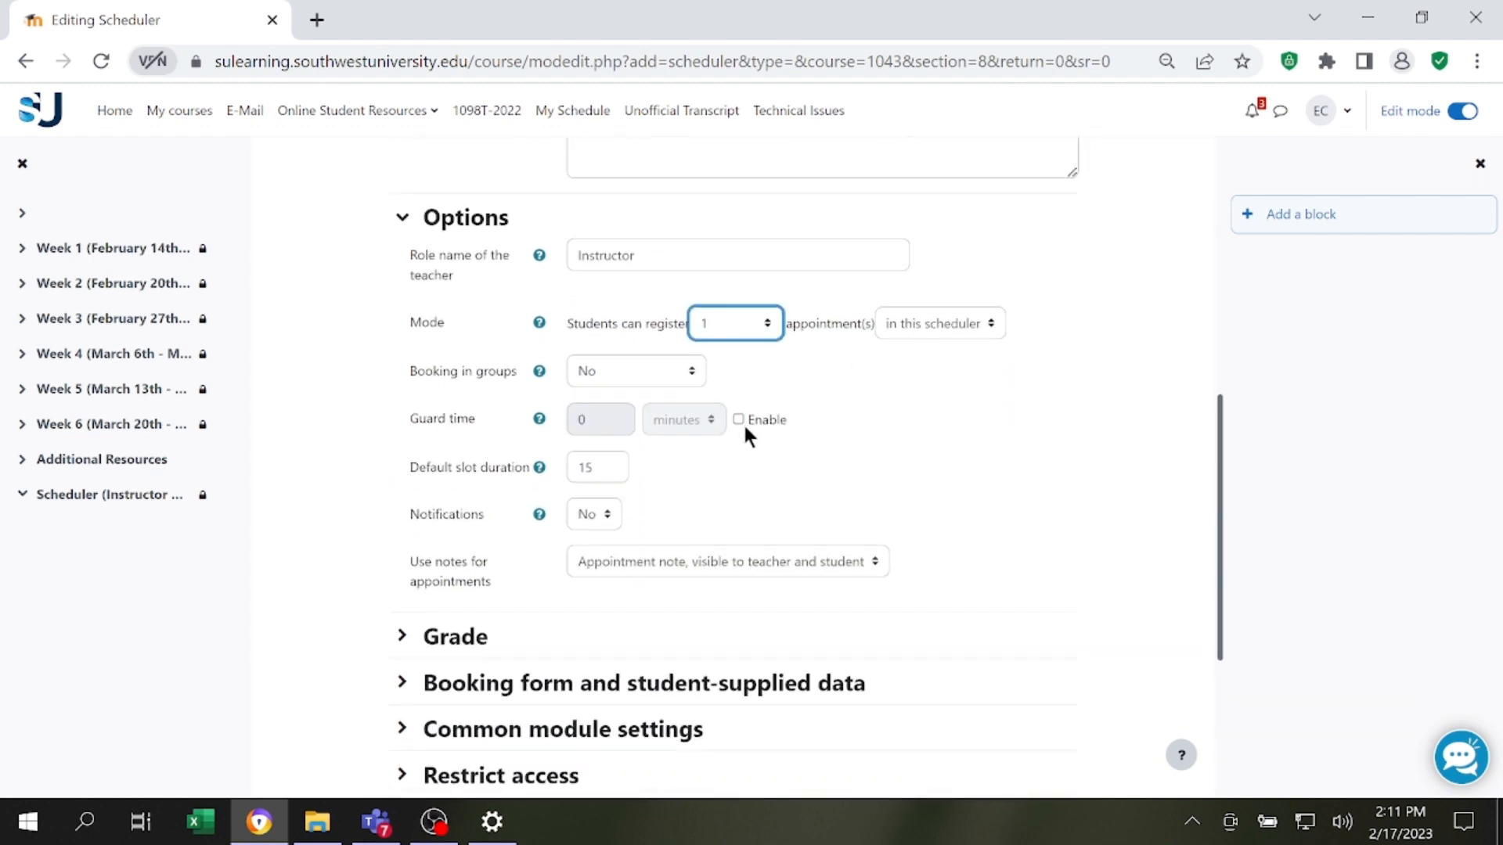
# Enable the guard time and set it to 60 minutes.
pyautogui.click(738, 420)
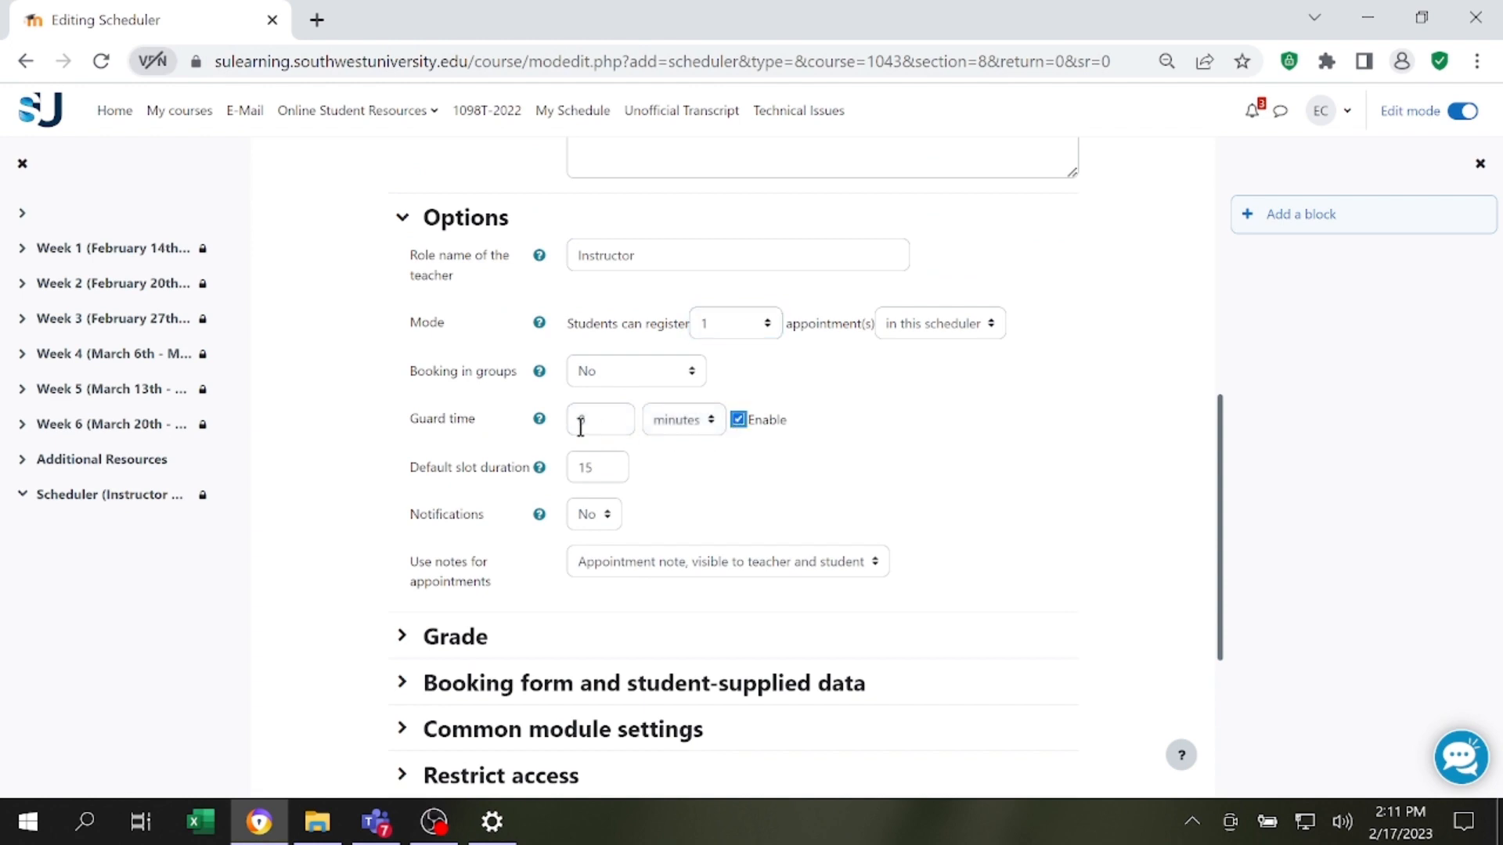
pyautogui.doubleClick(580, 421)
pyautogui.write('60')
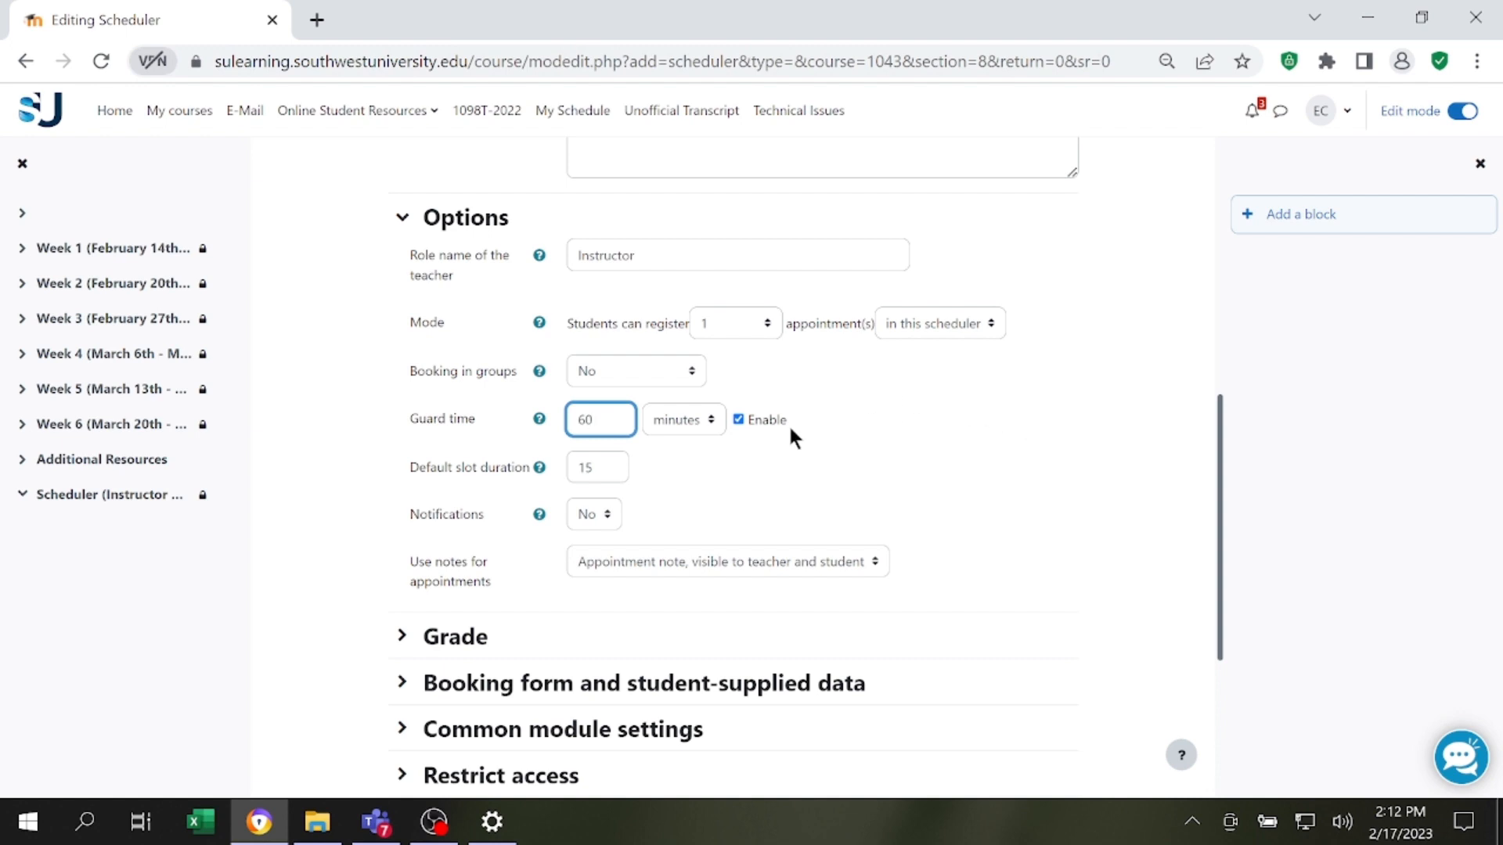
pyautogui.moveTo(604, 423); pyautogui.dragTo(533, 425)
pyautogui.moveTo(623, 400); pyautogui.dragTo(505, 403)
pyautogui.write('60')
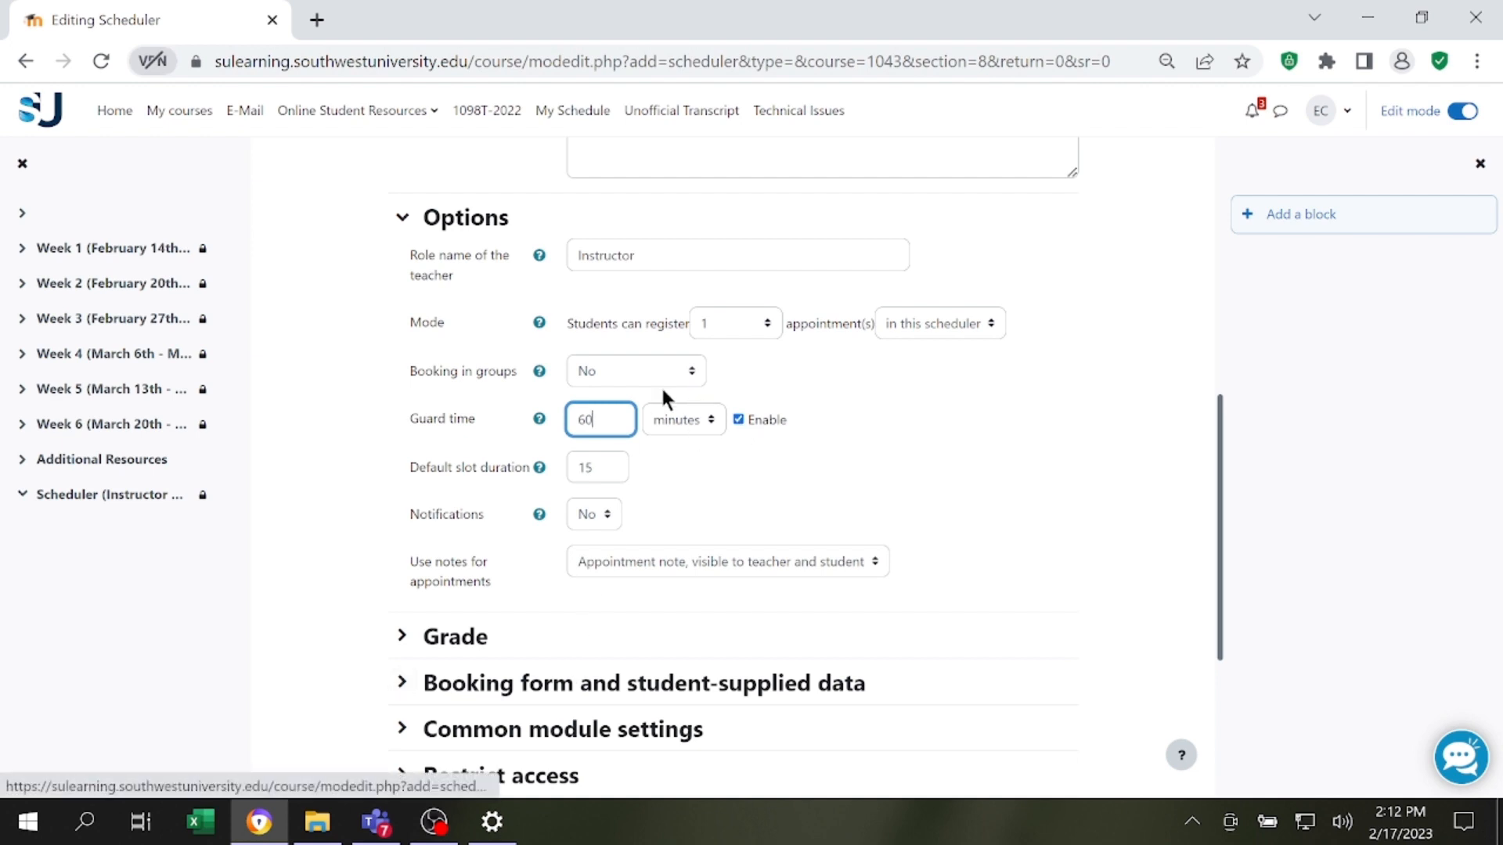
# Try 30 and 60 as the default slot duration, and restore it to 15.
pyautogui.scroll(-2, 659, 382)
pyautogui.scroll(2, 636, 378)
pyautogui.scroll(4, 636, 378)
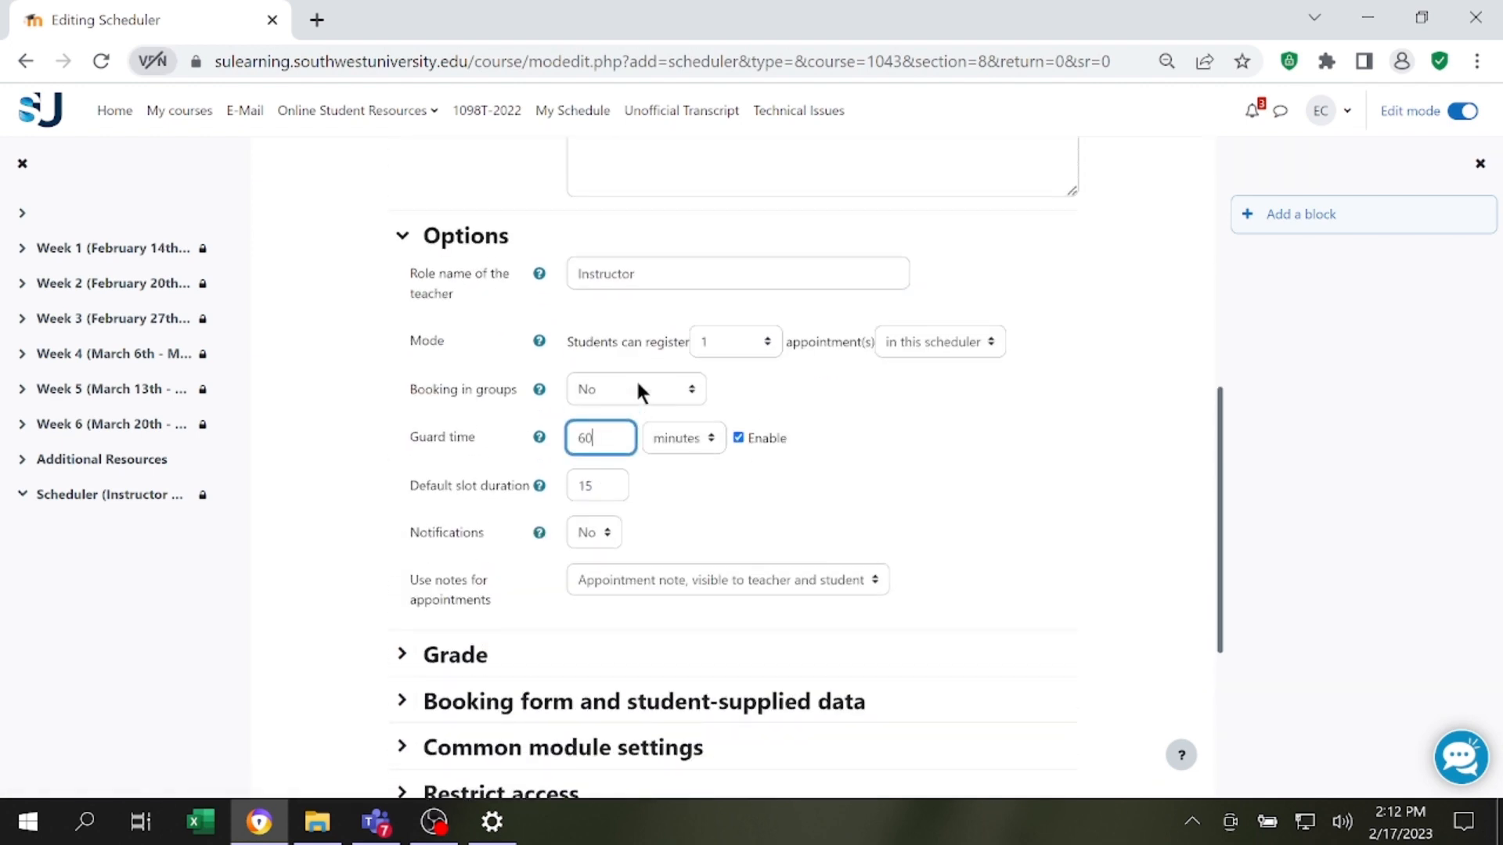
pyautogui.scroll(-2, 635, 378)
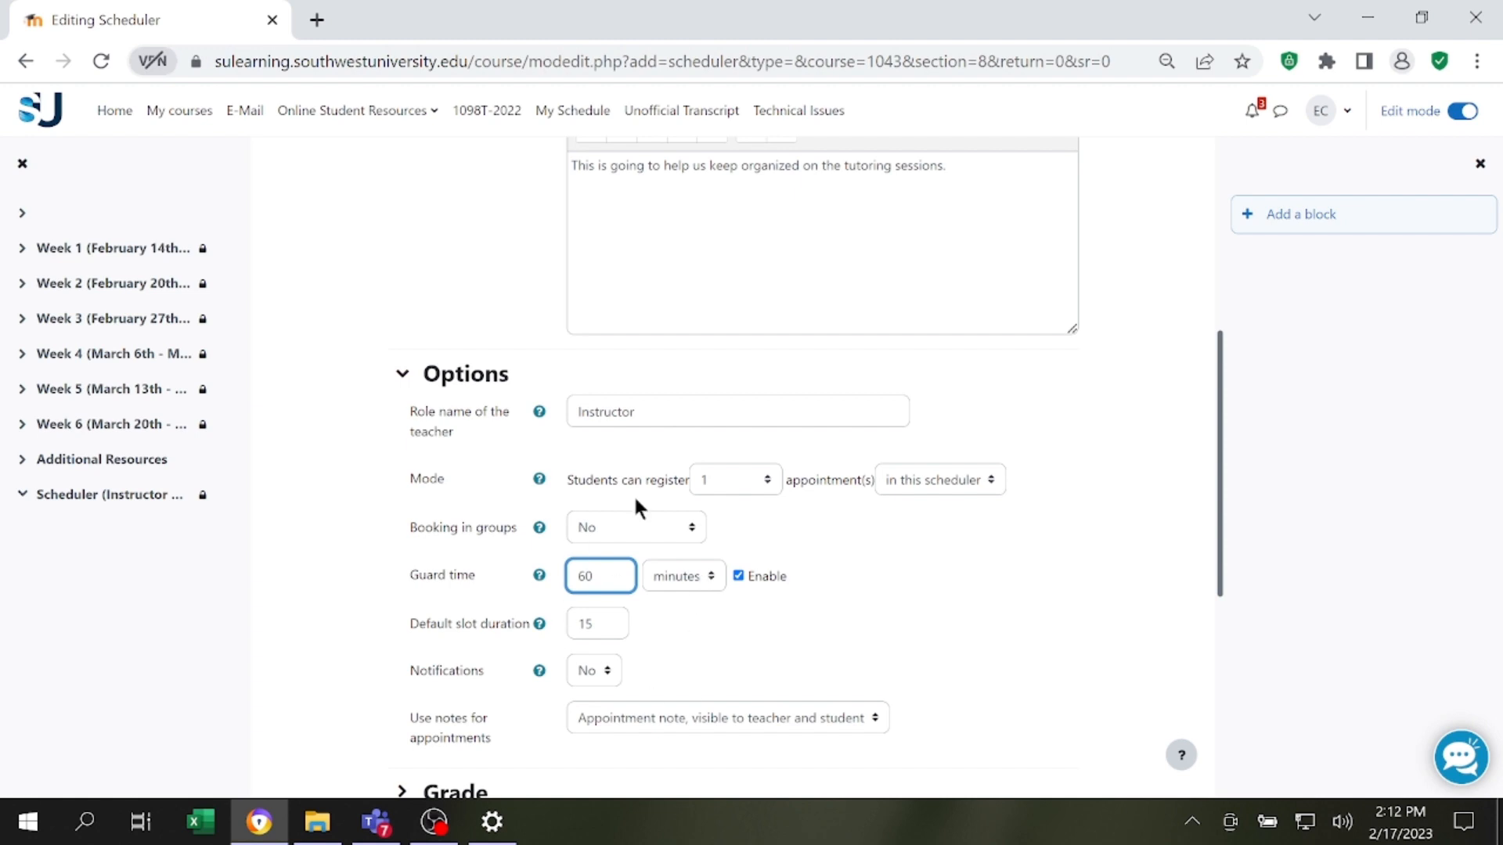
pyautogui.scroll(-2, 620, 557)
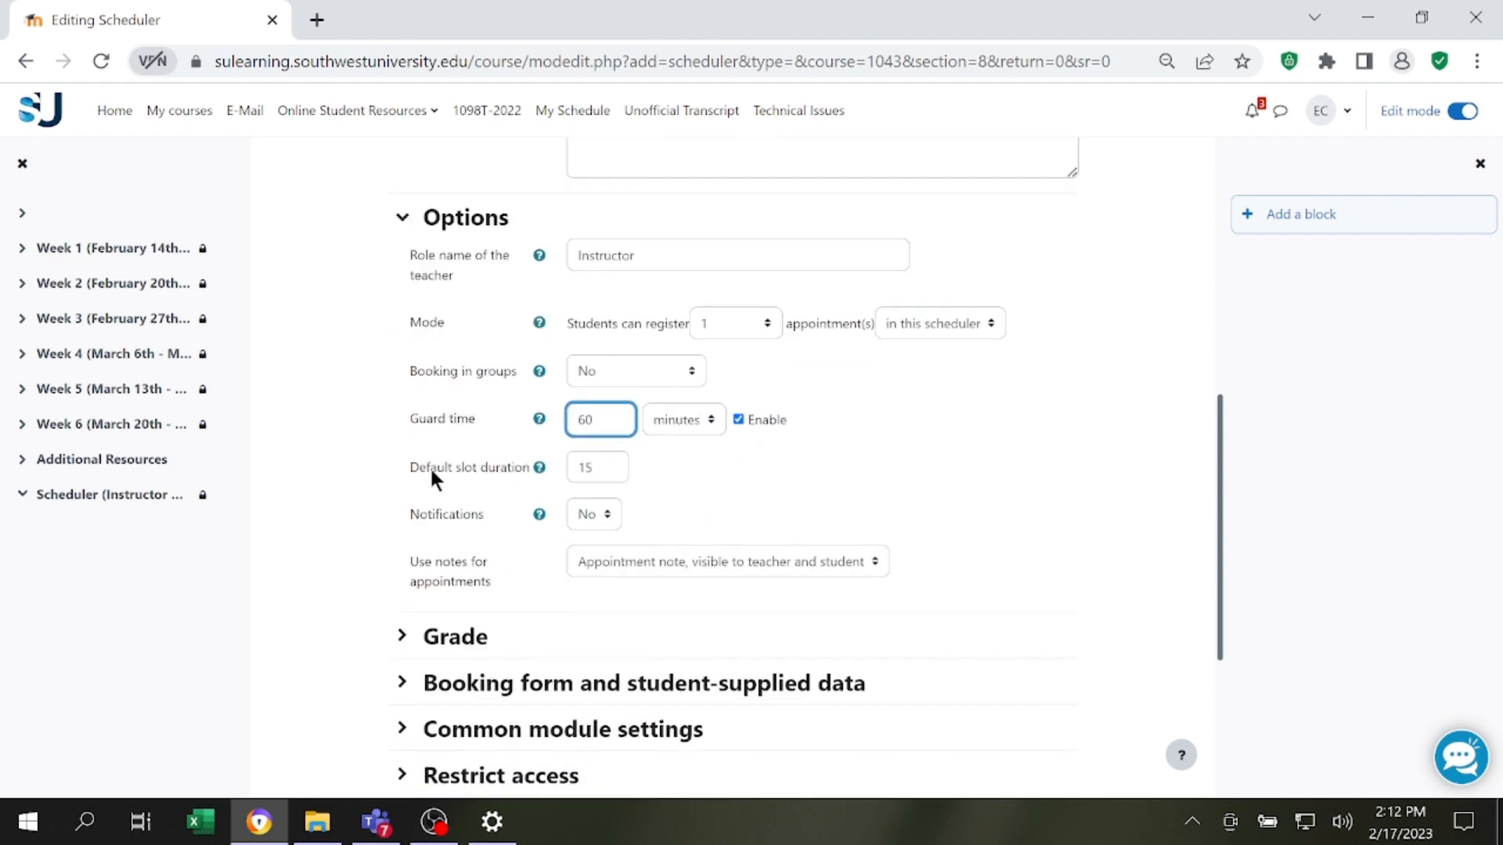
pyautogui.doubleClick(598, 469)
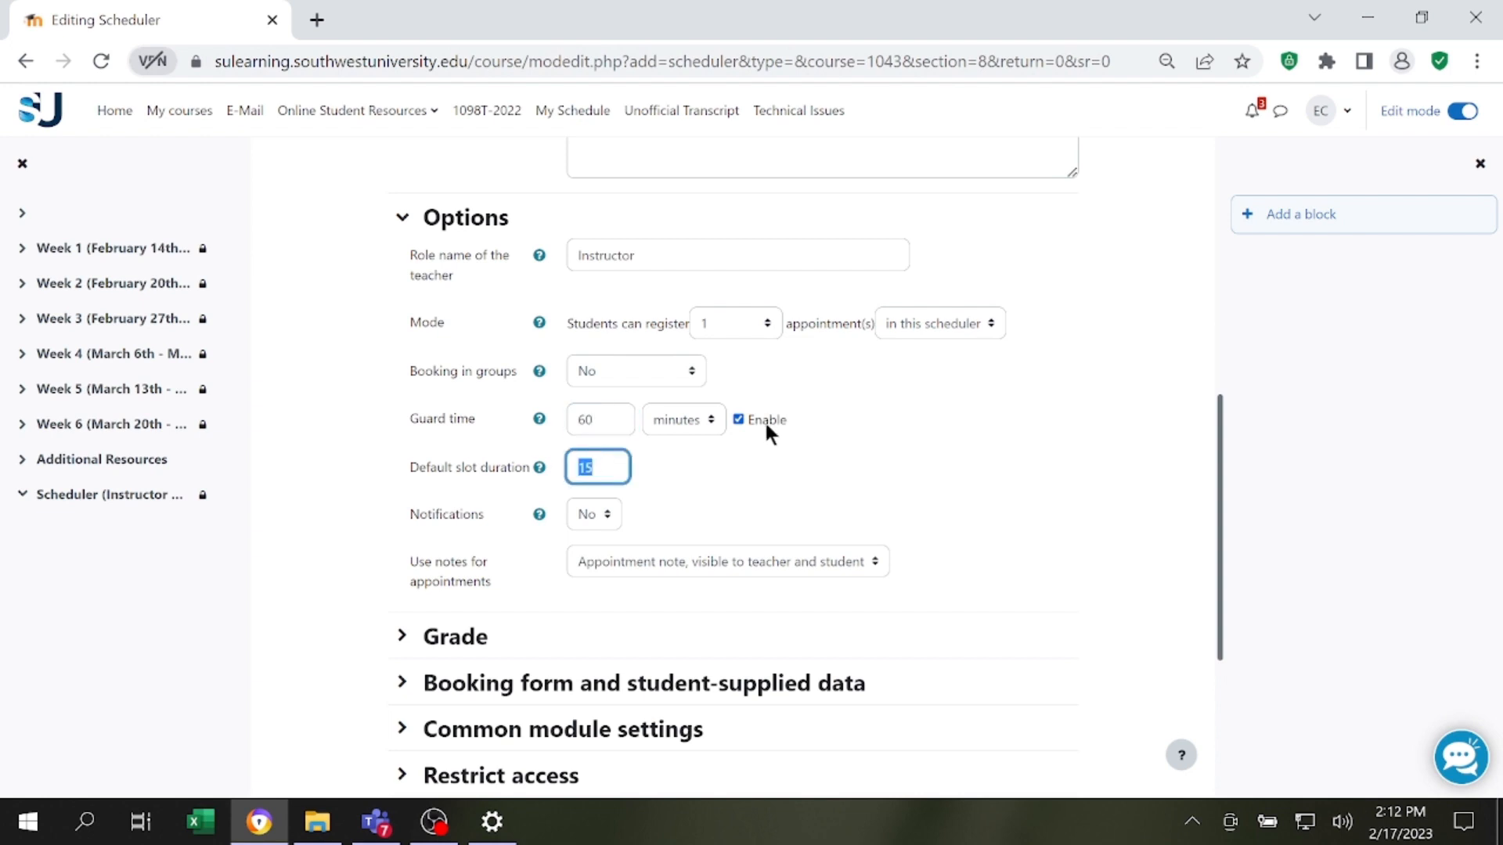
pyautogui.click(611, 464)
pyautogui.moveTo(611, 464); pyautogui.dragTo(558, 465)
pyautogui.write('30')
pyautogui.moveTo(622, 466); pyautogui.dragTo(532, 467)
pyautogui.write('60')
pyautogui.moveTo(618, 467); pyautogui.dragTo(538, 469)
pyautogui.press('BackSpace')
pyautogui.write('15')
# Set the scheduler's notifications option to Yes.
pyautogui.scroll(-2, 632, 449)
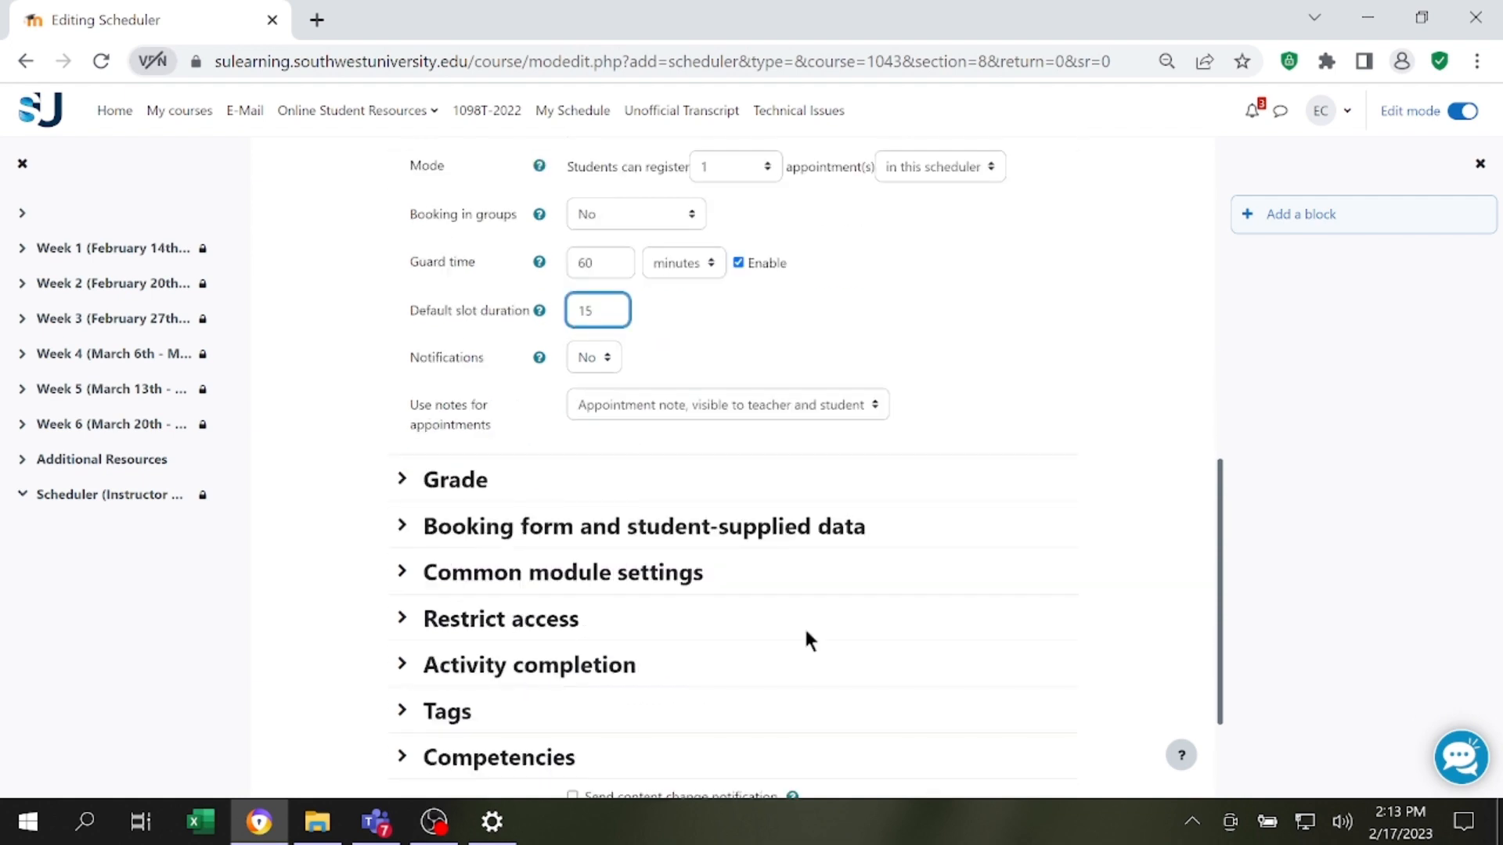
pyautogui.click(608, 360)
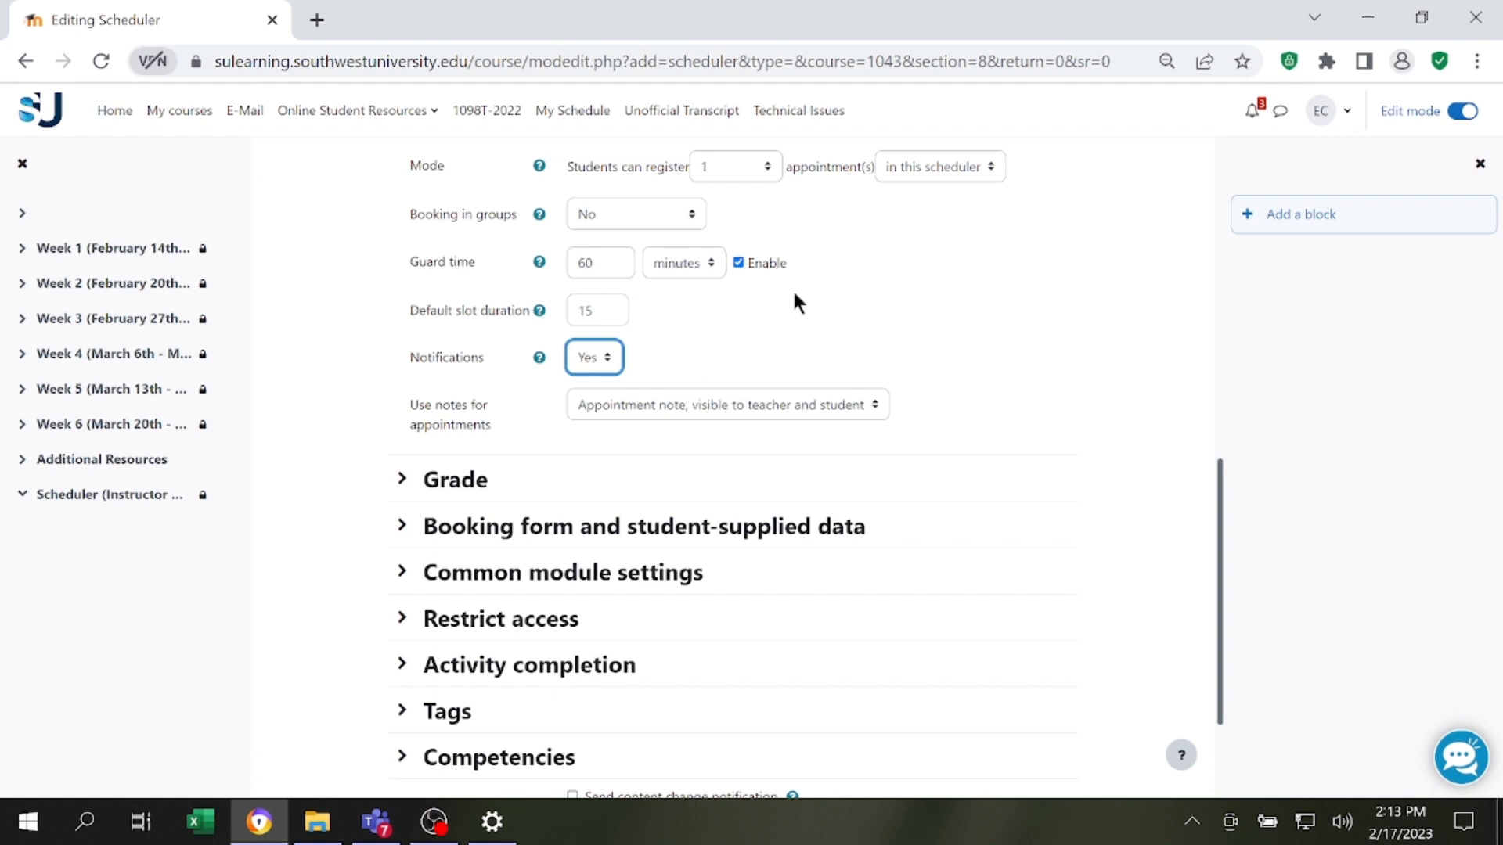
pyautogui.scroll(-2, 778, 322)
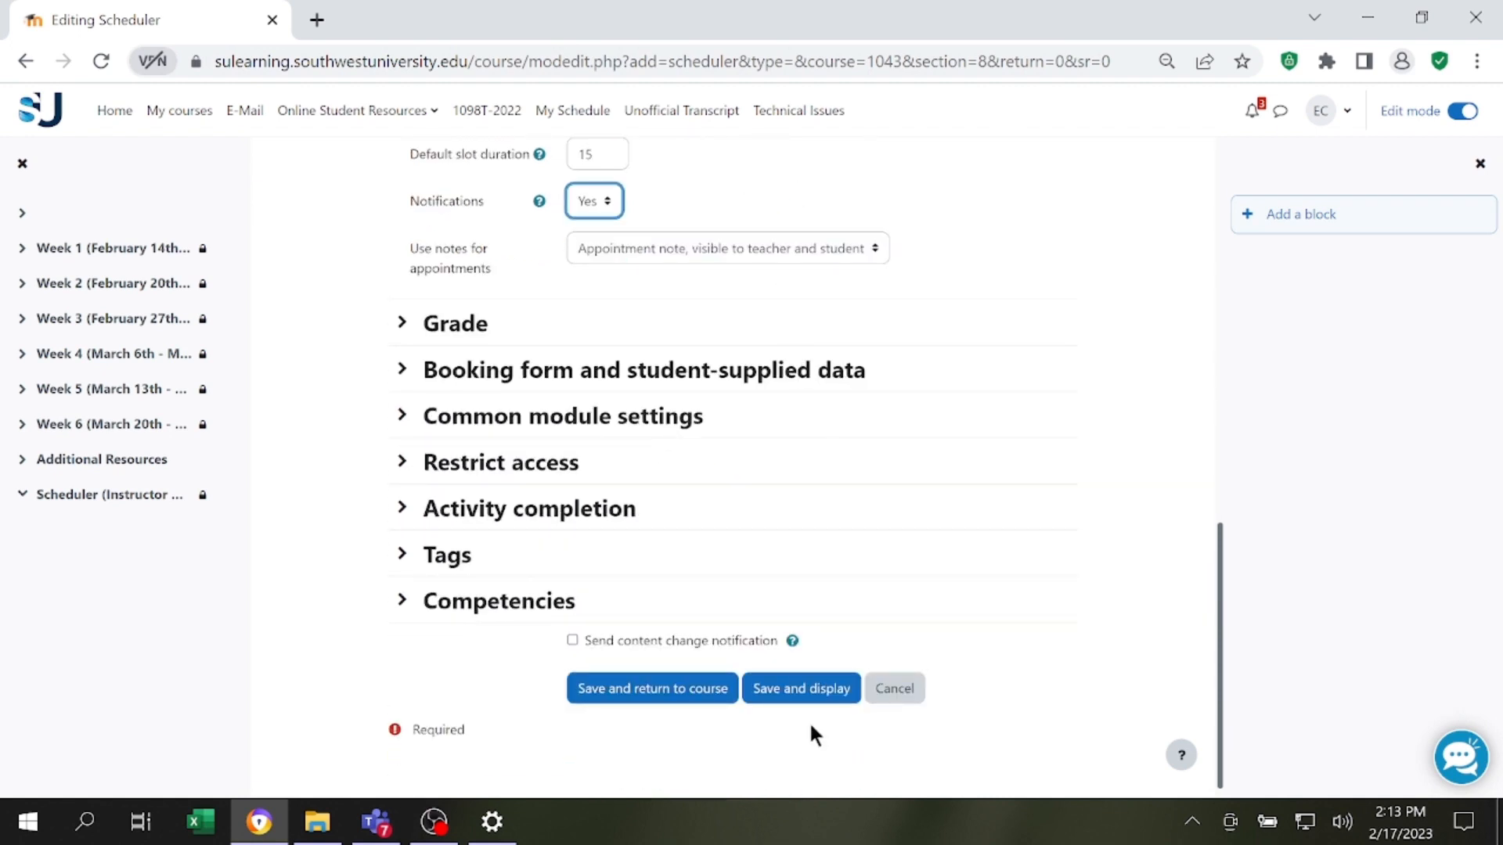
pyautogui.scroll(2, 824, 667)
# Try the Point grade type with the Uncategorised grade category, and restore the grade type to None.
pyautogui.click(456, 480)
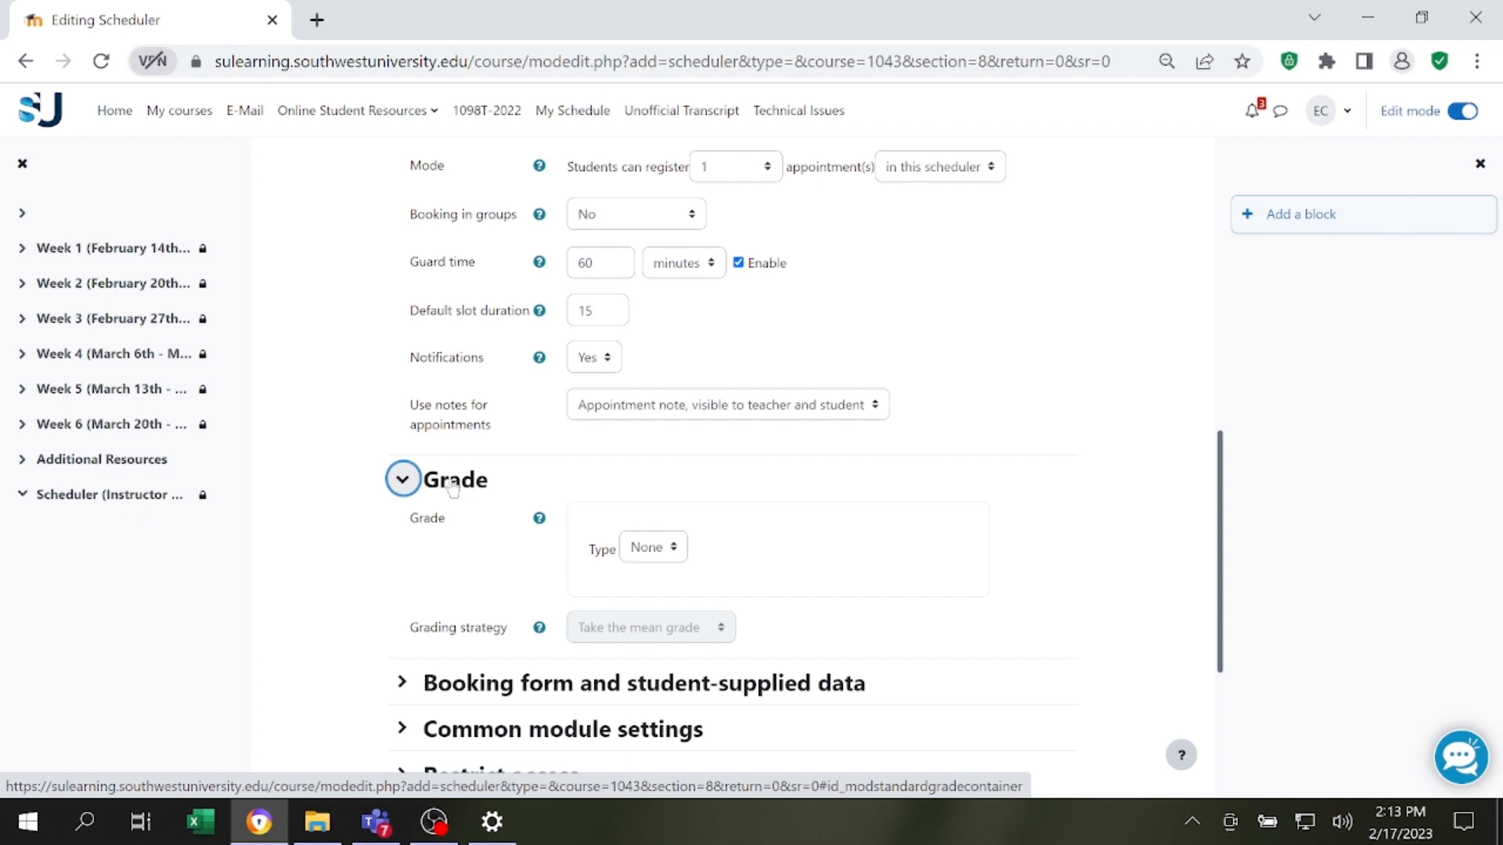
pyautogui.click(655, 547)
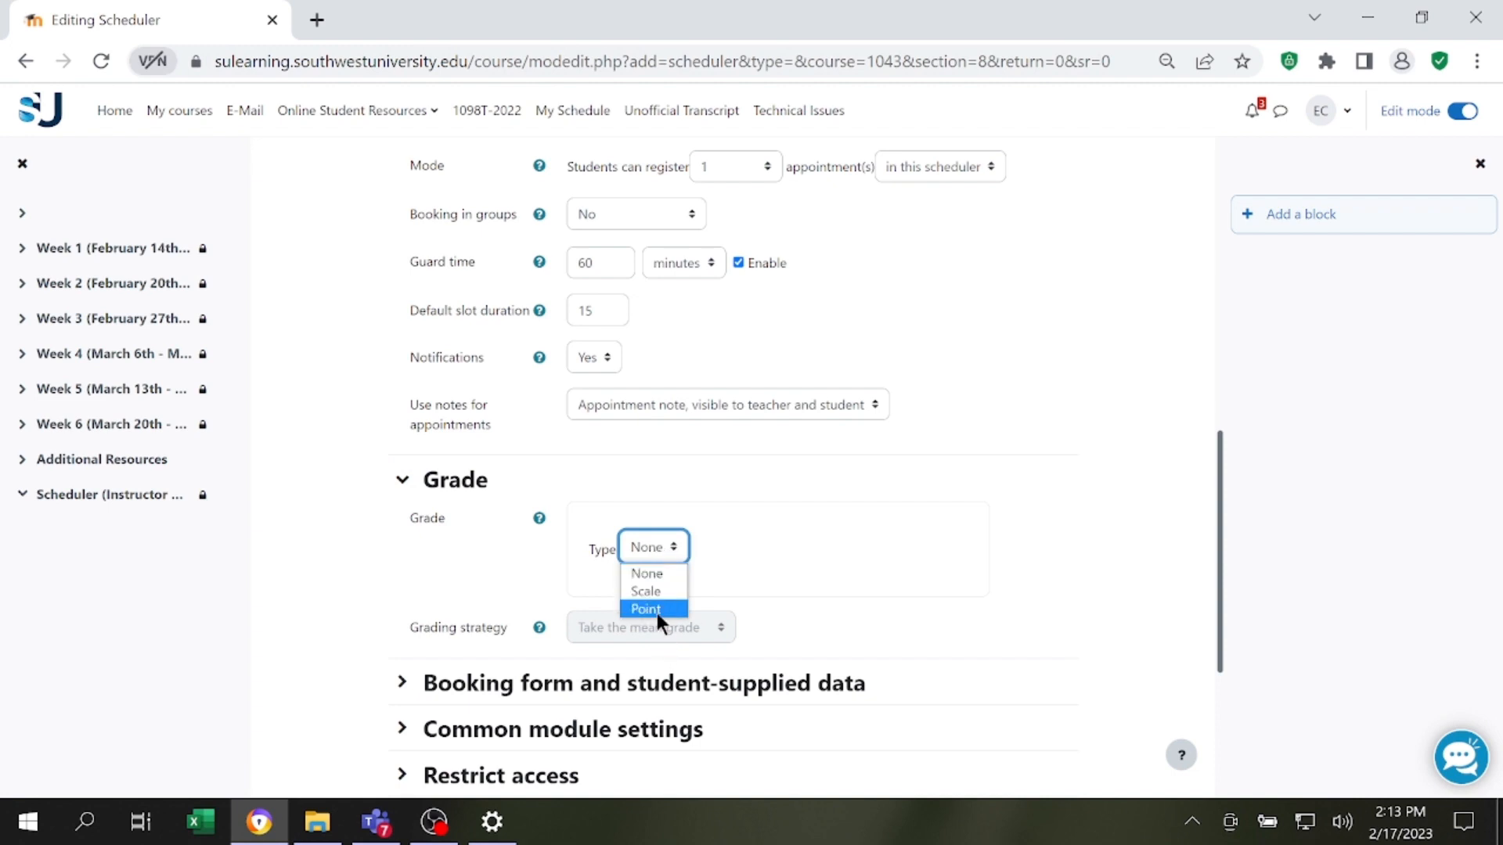
pyautogui.click(654, 609)
pyautogui.scroll(-2, 729, 518)
pyautogui.click(638, 531)
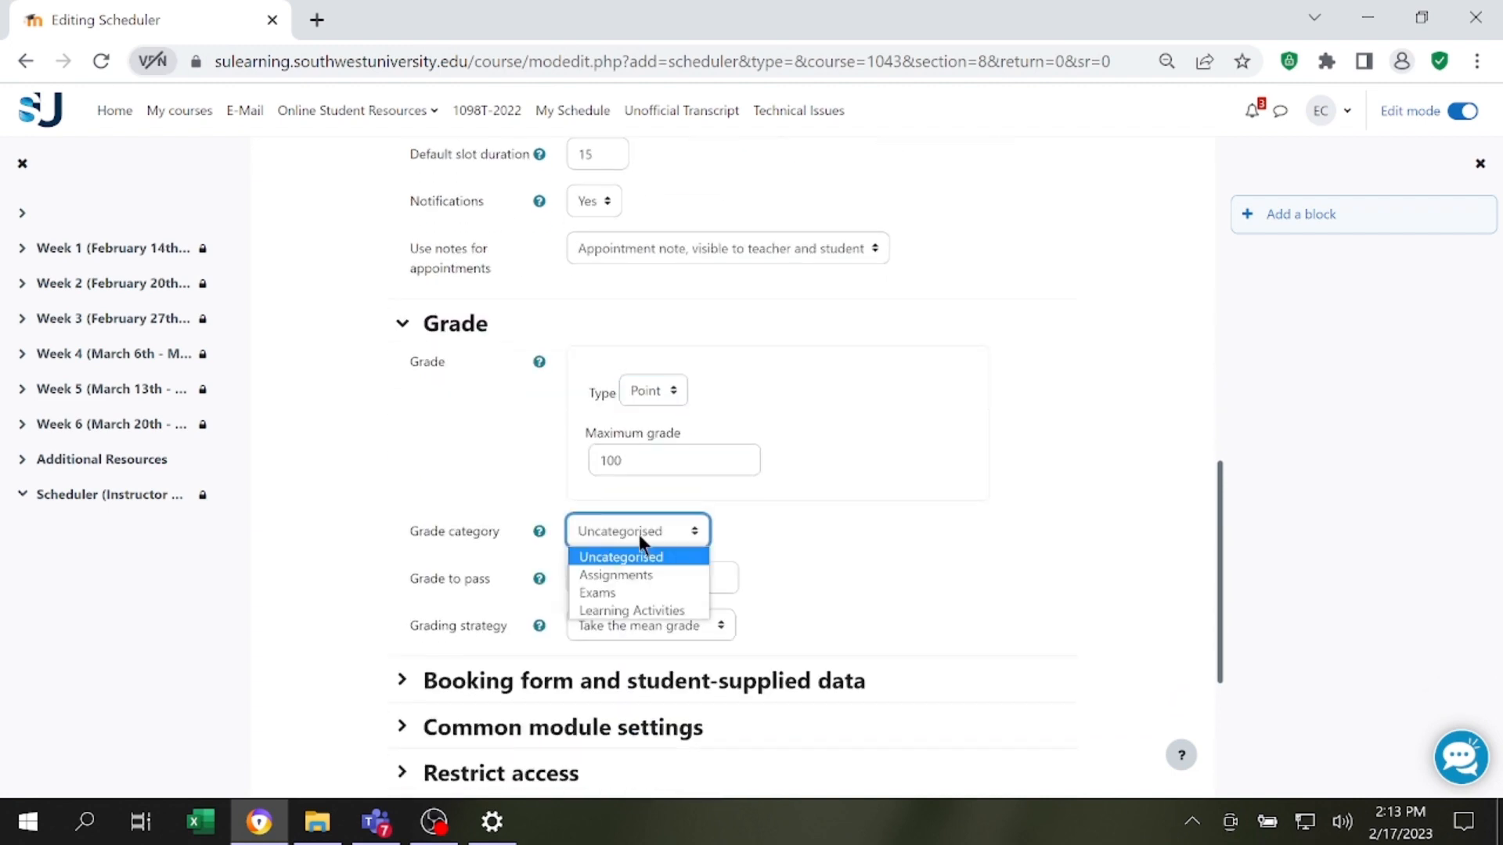
pyautogui.click(679, 558)
pyautogui.scroll(2, 737, 414)
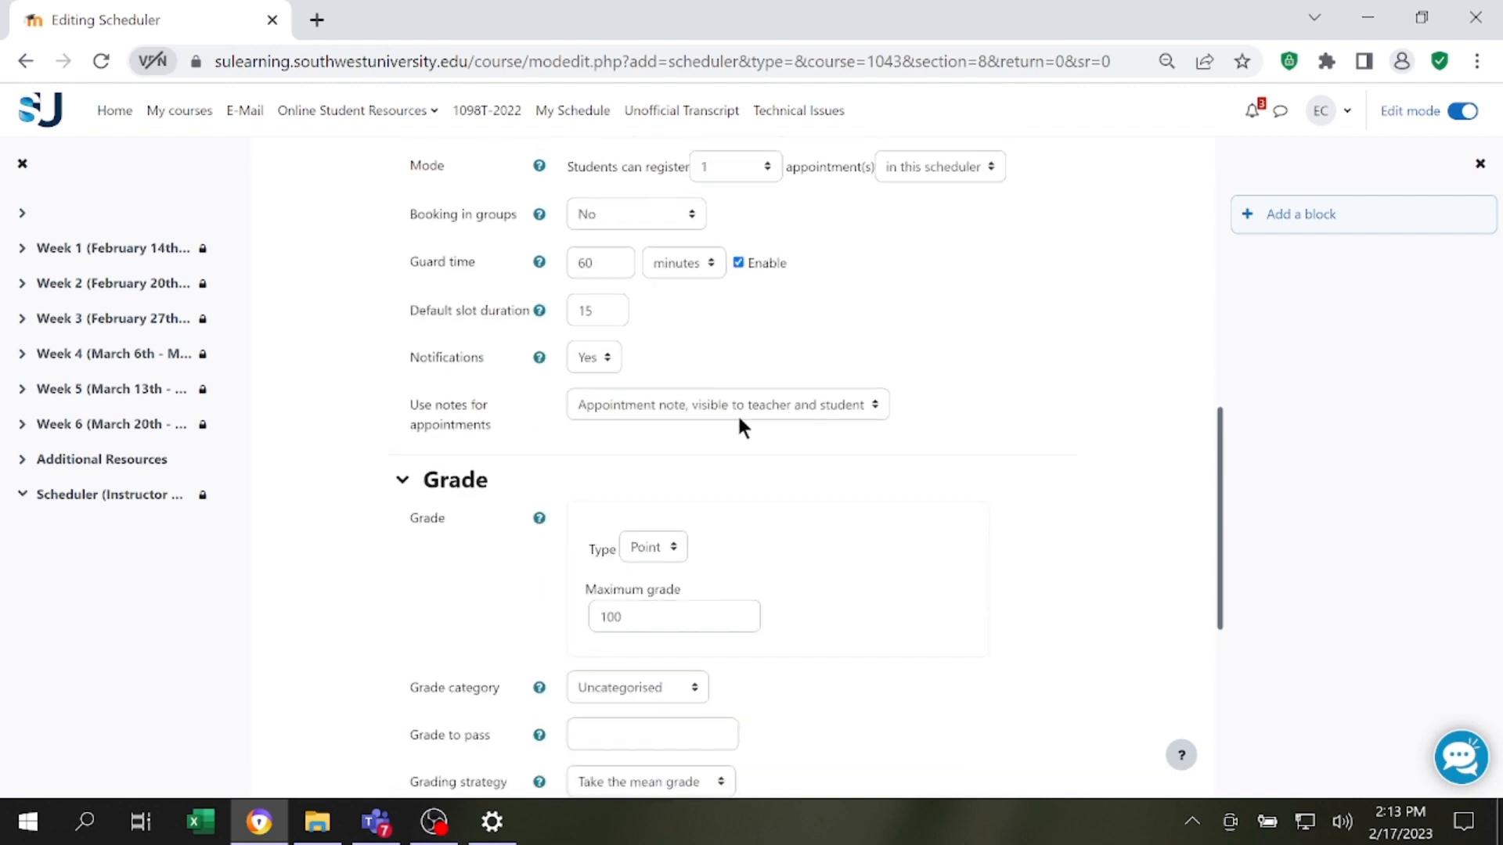
pyautogui.click(657, 549)
pyautogui.click(659, 567)
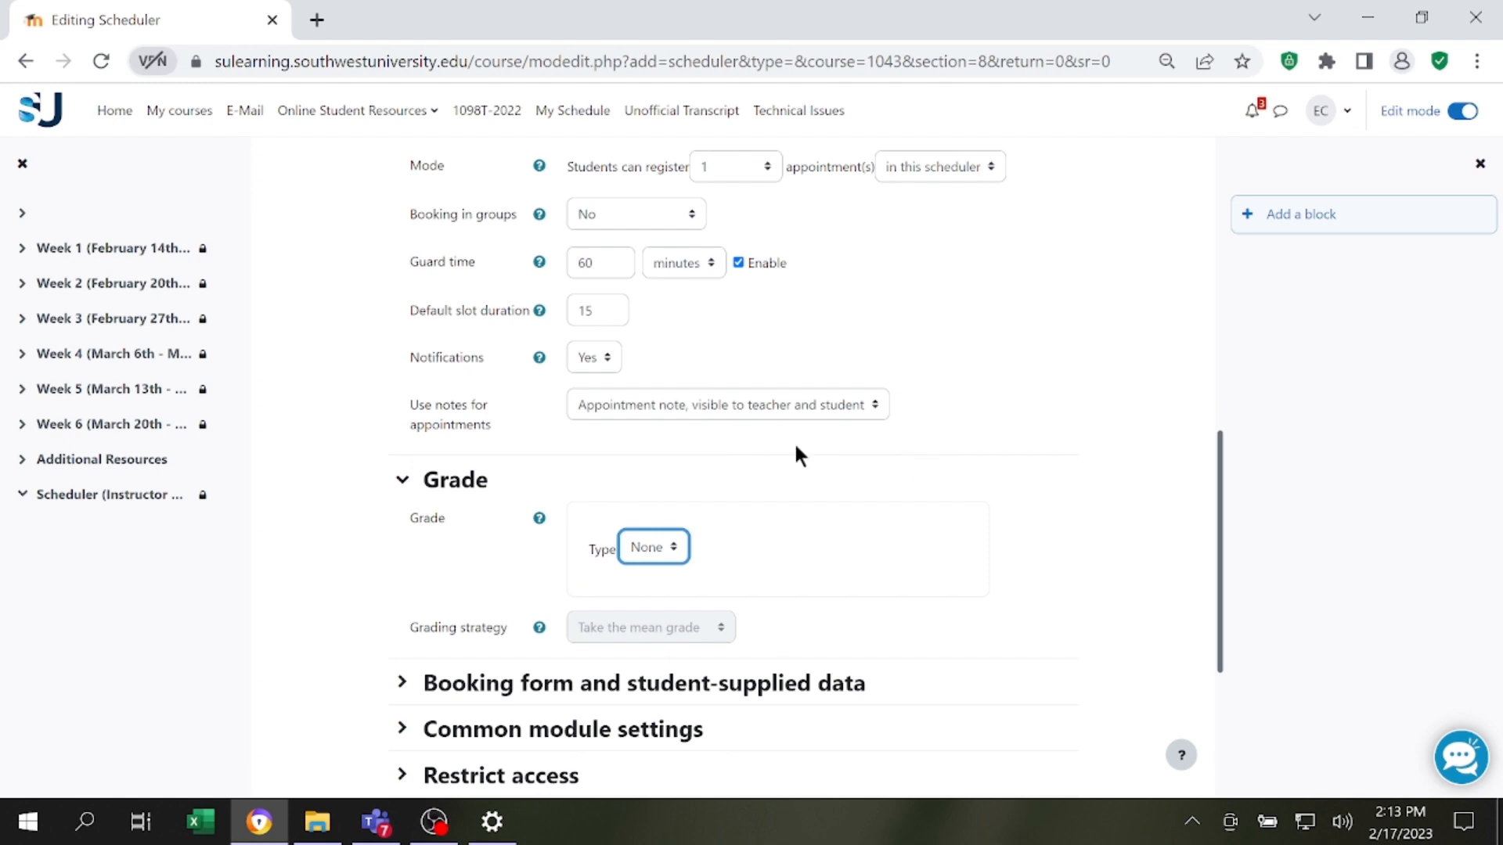
# Save the new scheduler and display its page with the appointment slots.
pyautogui.scroll(-4, 738, 523)
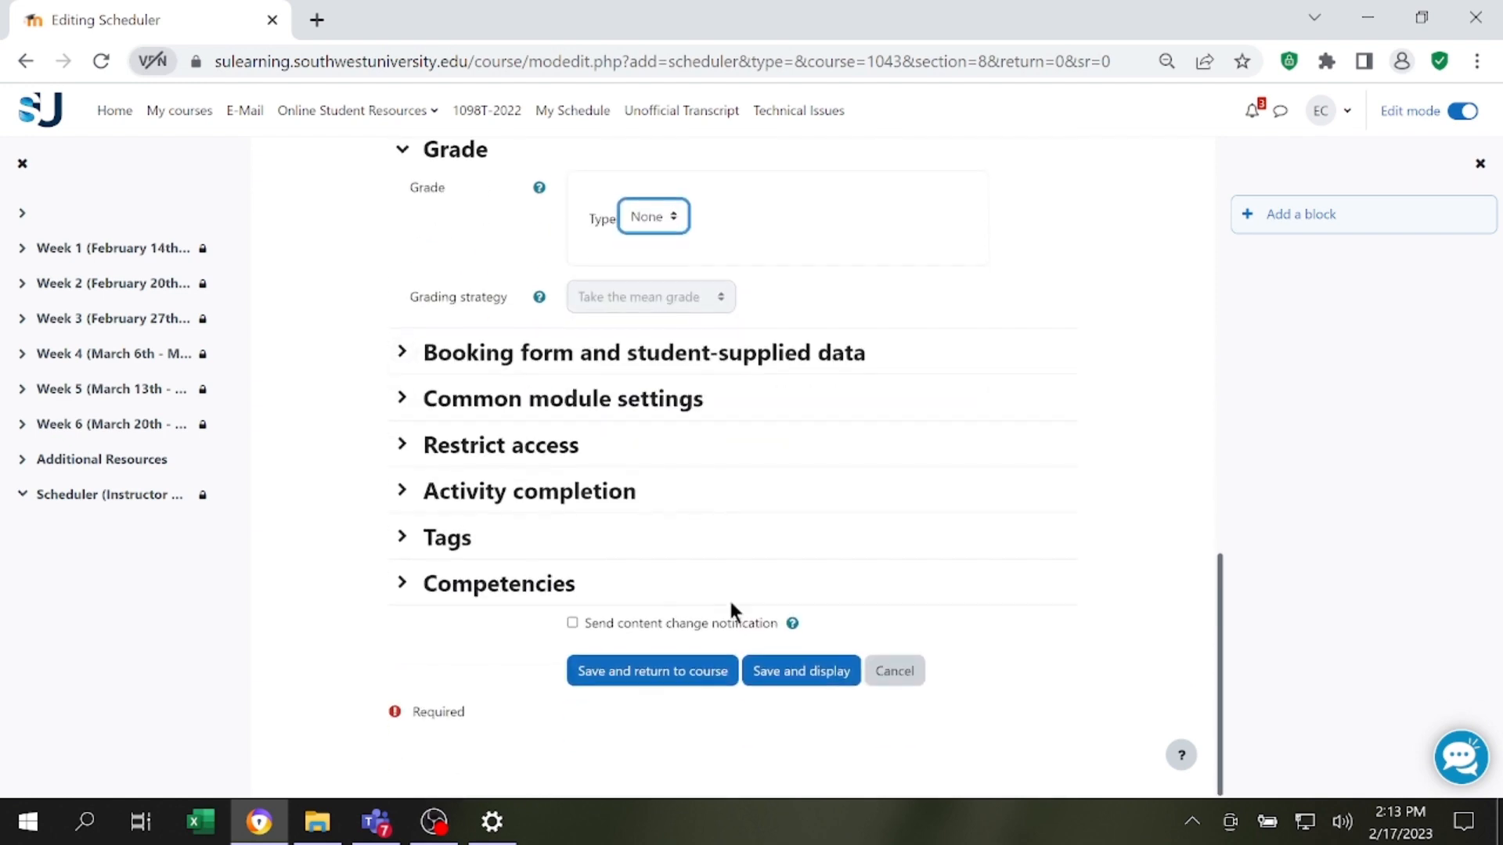
pyautogui.click(814, 677)
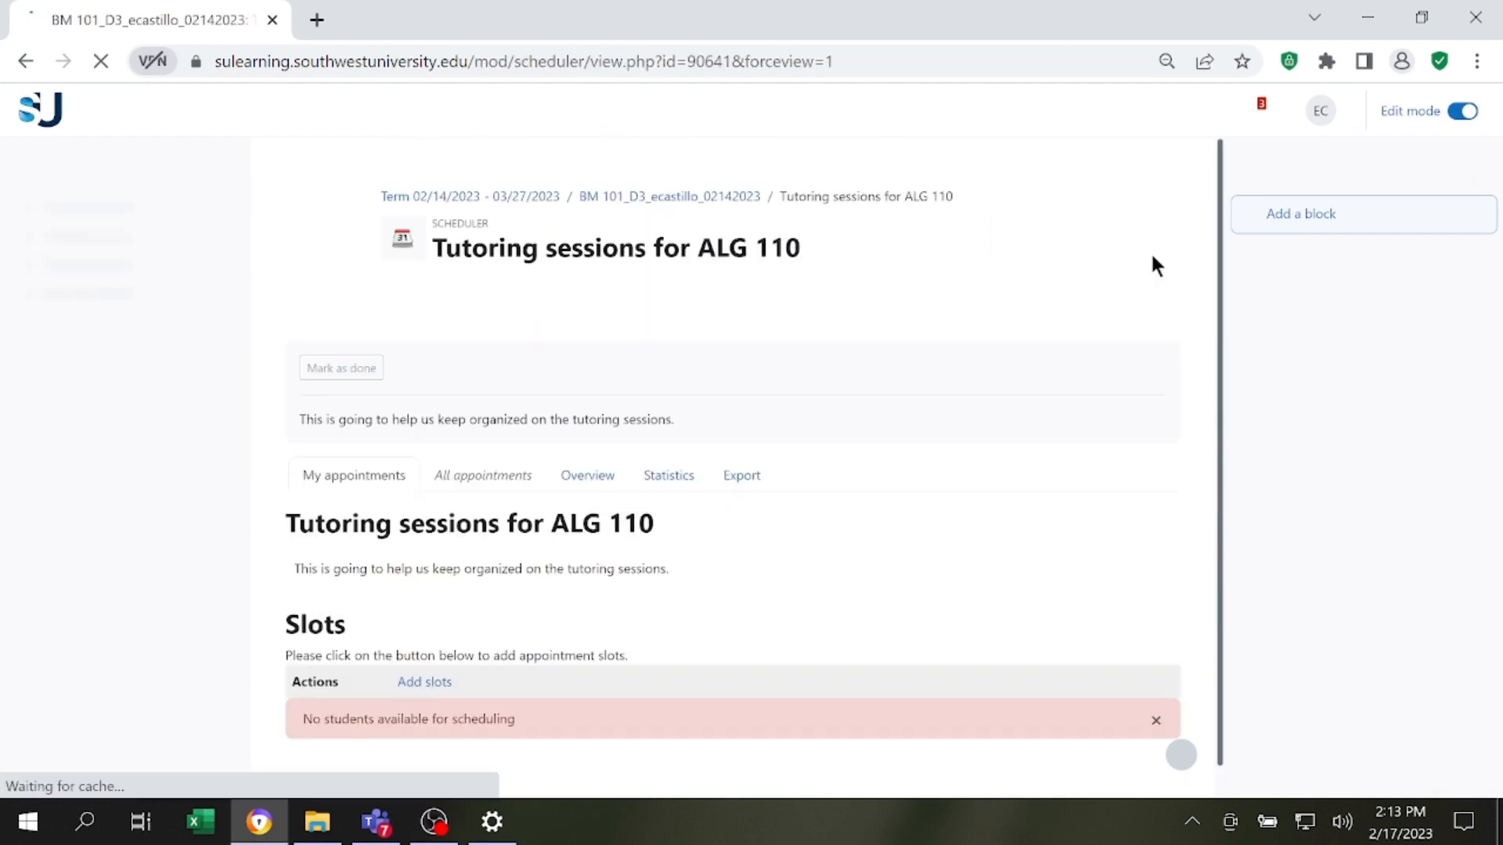
pyautogui.scroll(-1, 971, 311)
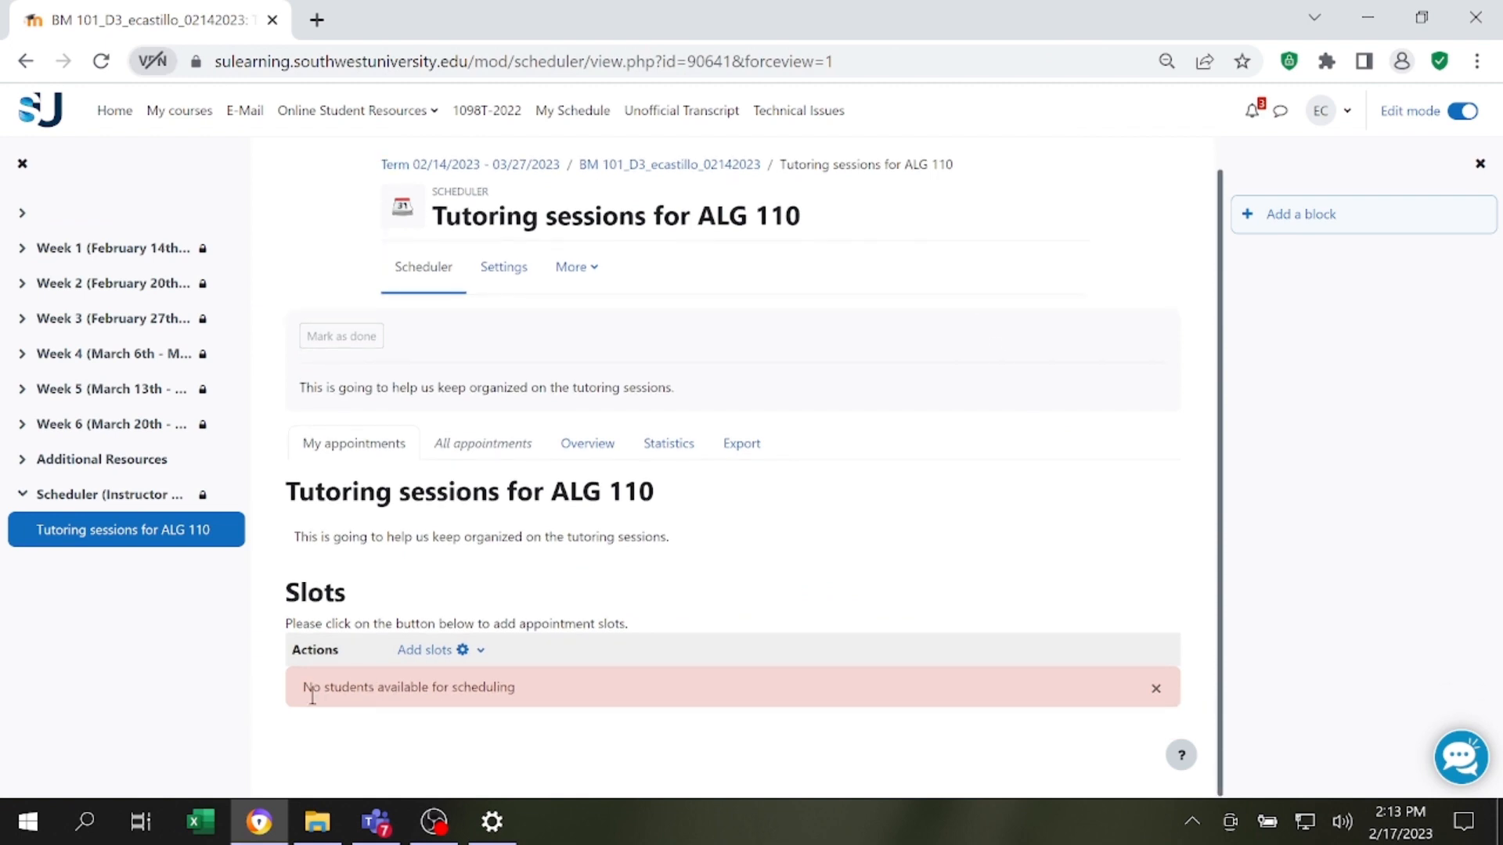
pyautogui.moveTo(308, 686); pyautogui.dragTo(528, 693)
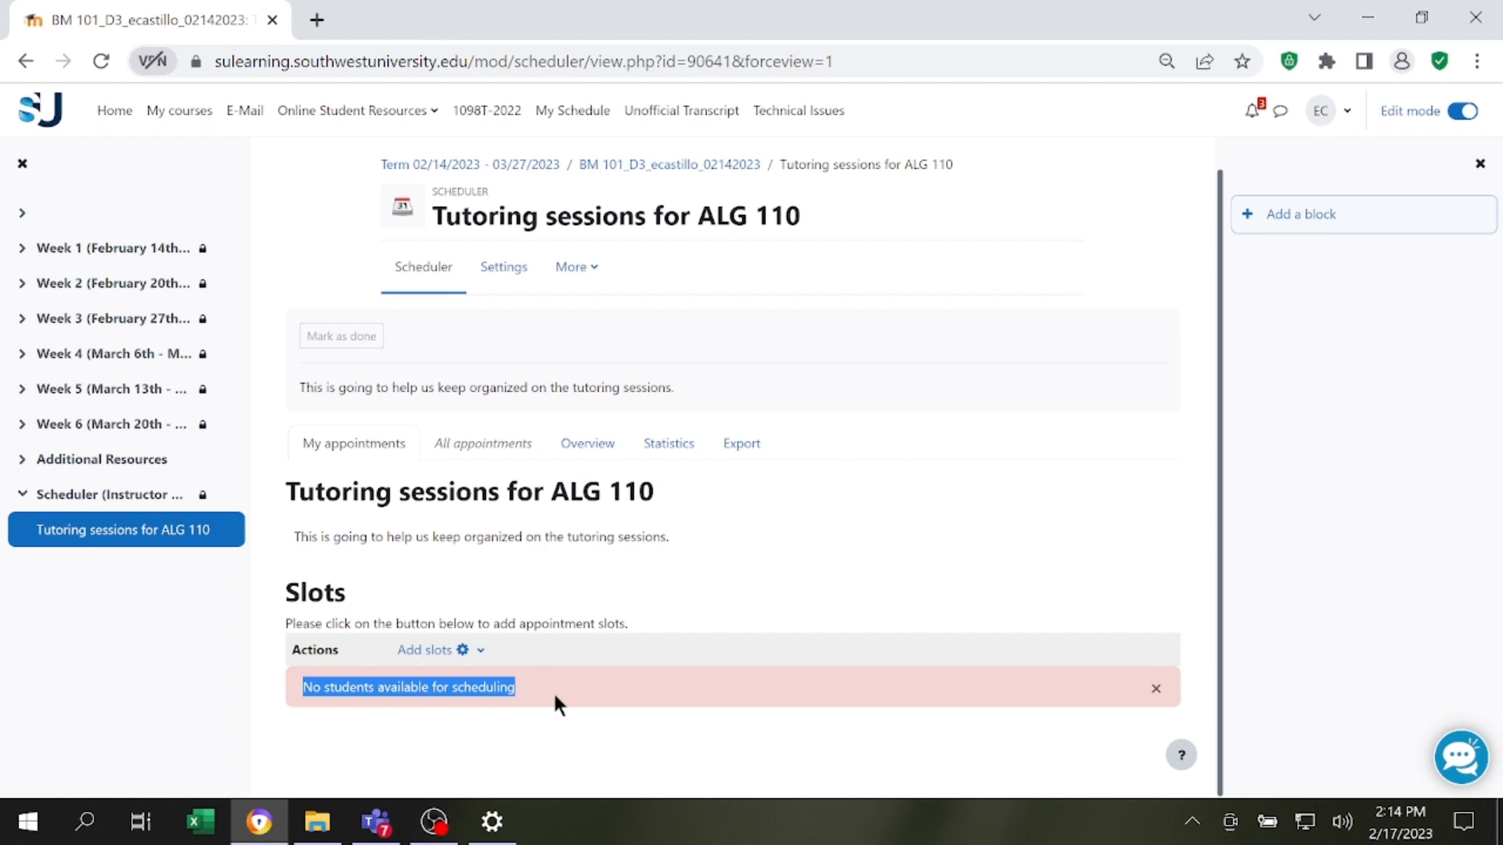
pyautogui.click(529, 691)
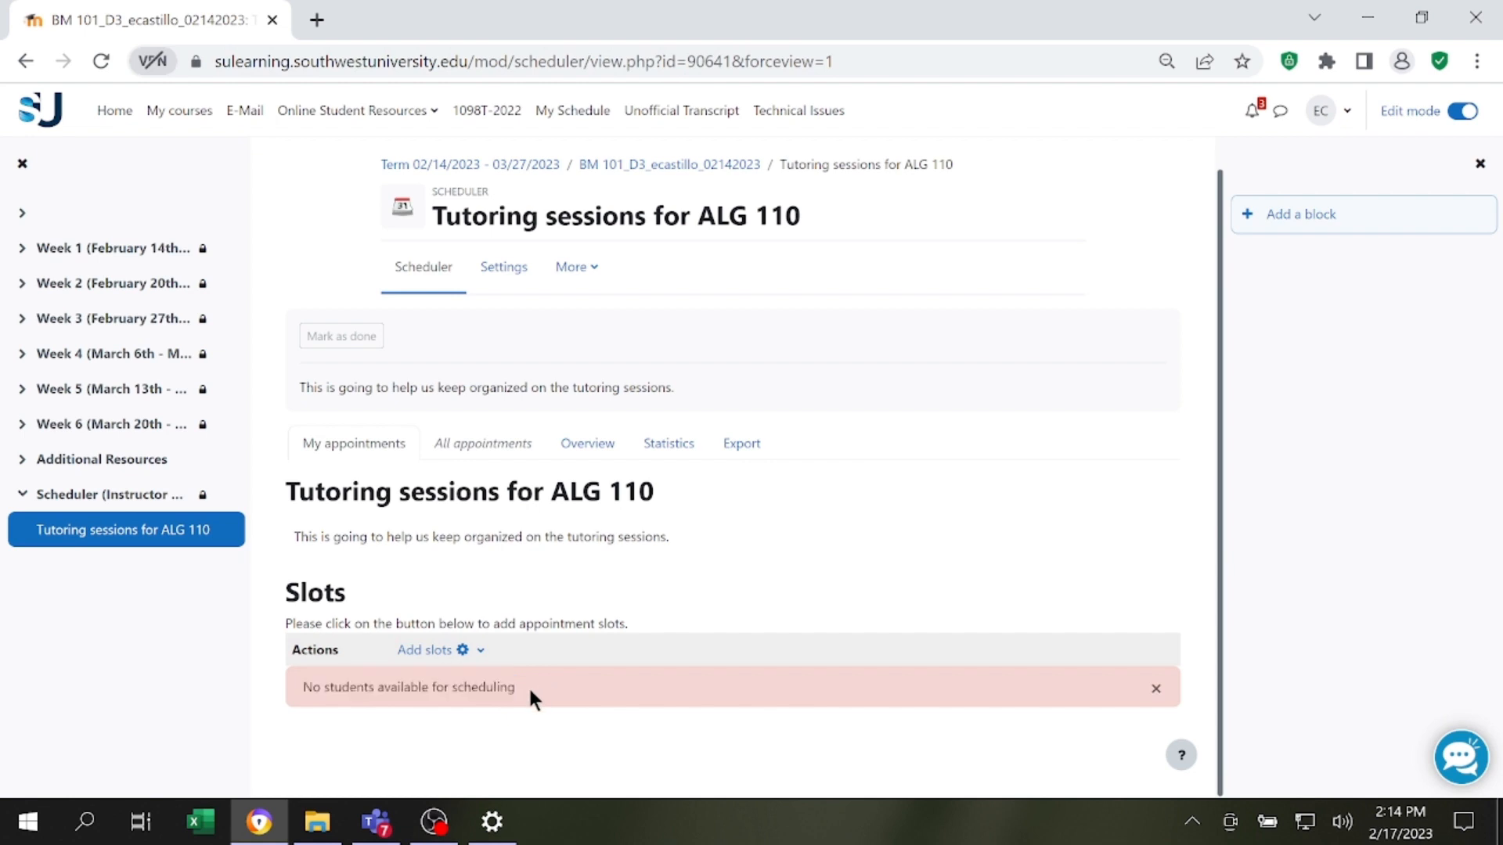
pyautogui.moveTo(303, 695); pyautogui.dragTo(537, 701)
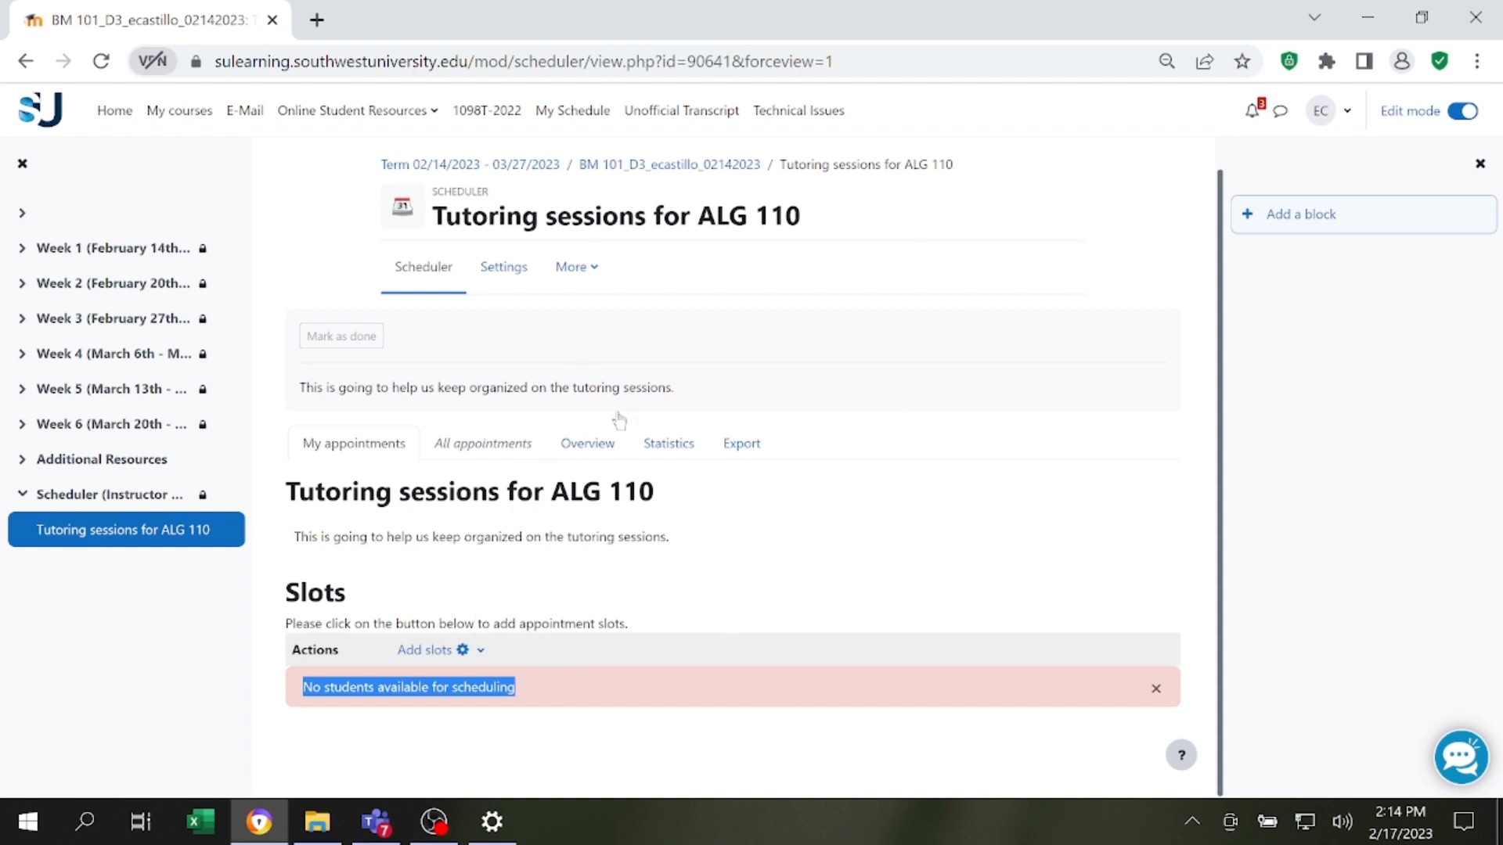
# Start adding repeated slots to the tutoring scheduler and set the start date to 22 February 2023.
pyautogui.click(465, 650)
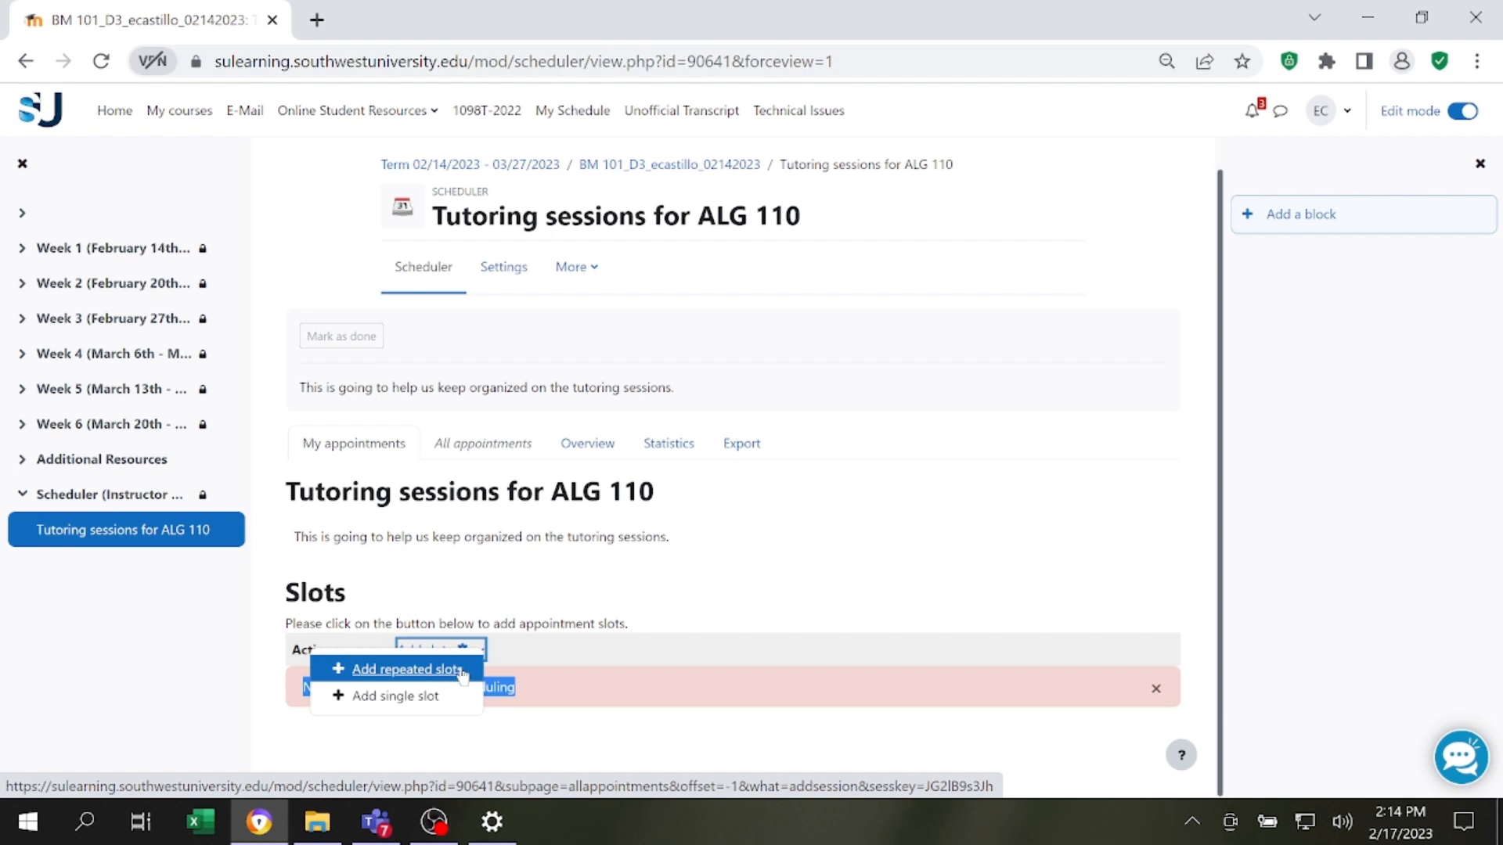
pyautogui.click(460, 669)
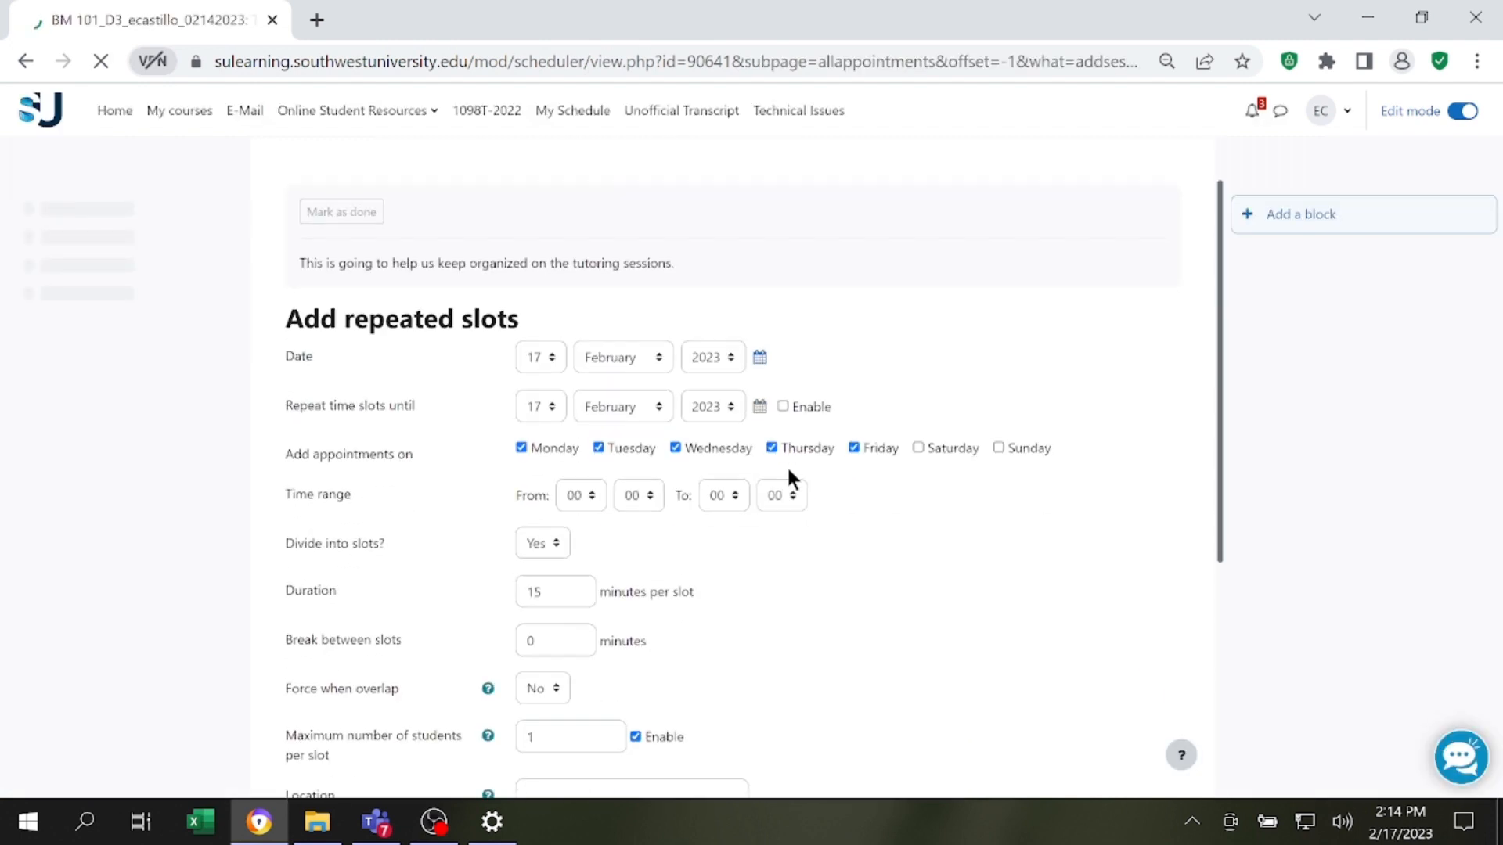
pyautogui.click(1418, 828)
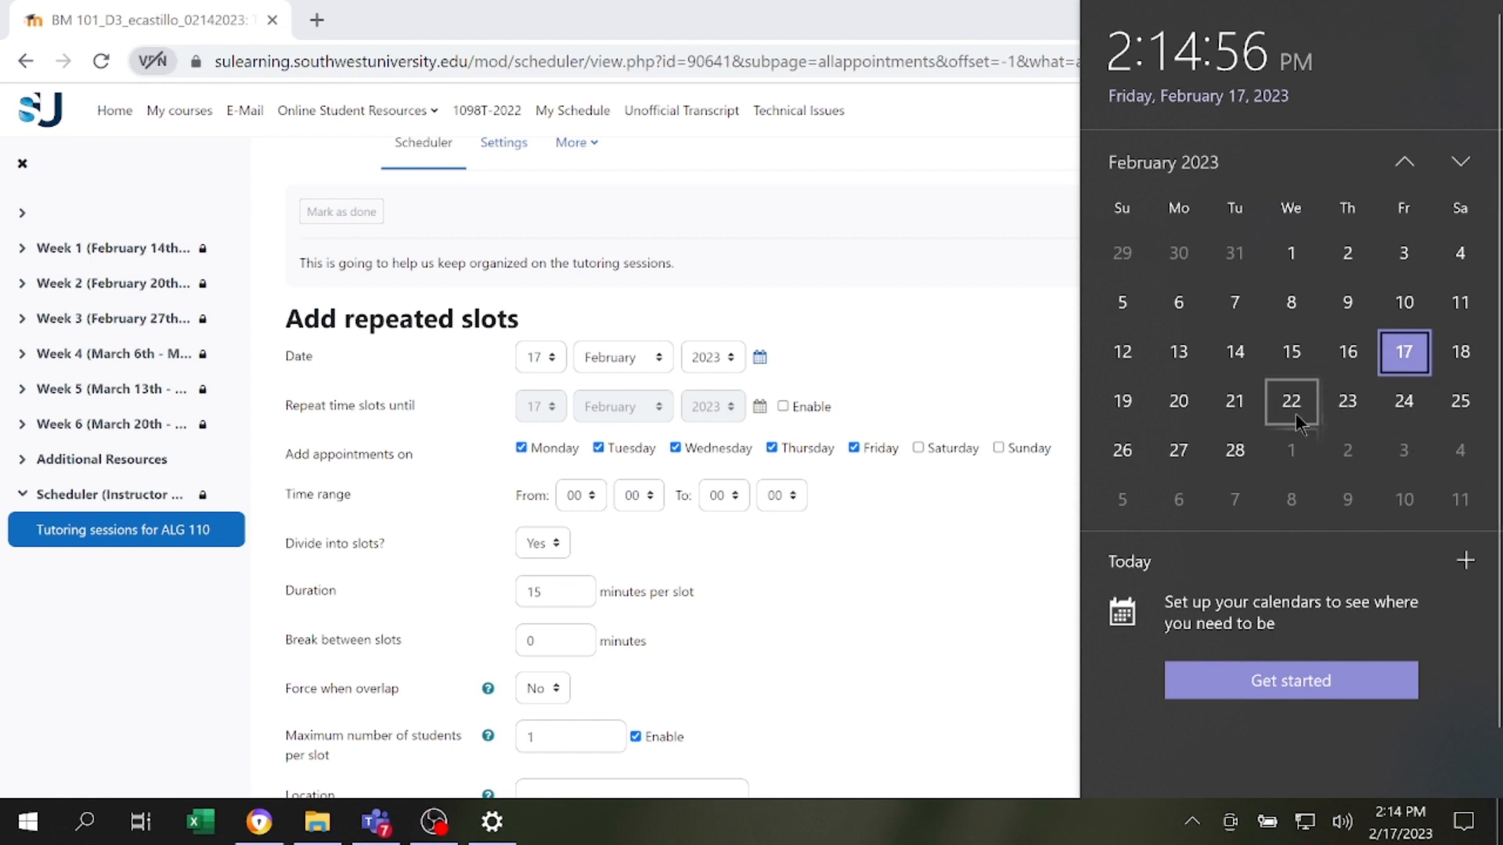
pyautogui.click(541, 358)
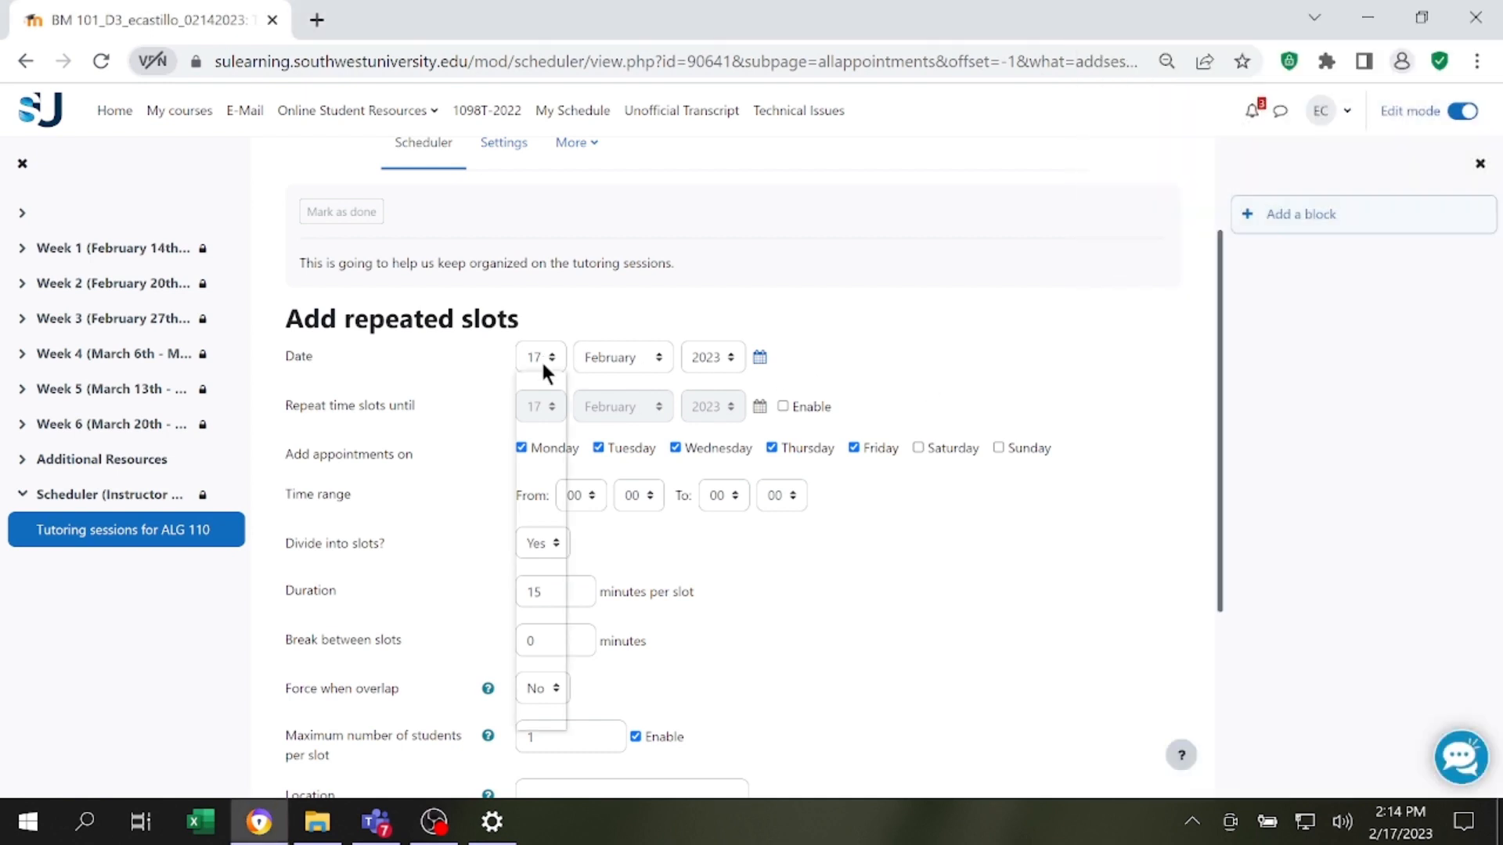
pyautogui.scroll(-3, 532, 688)
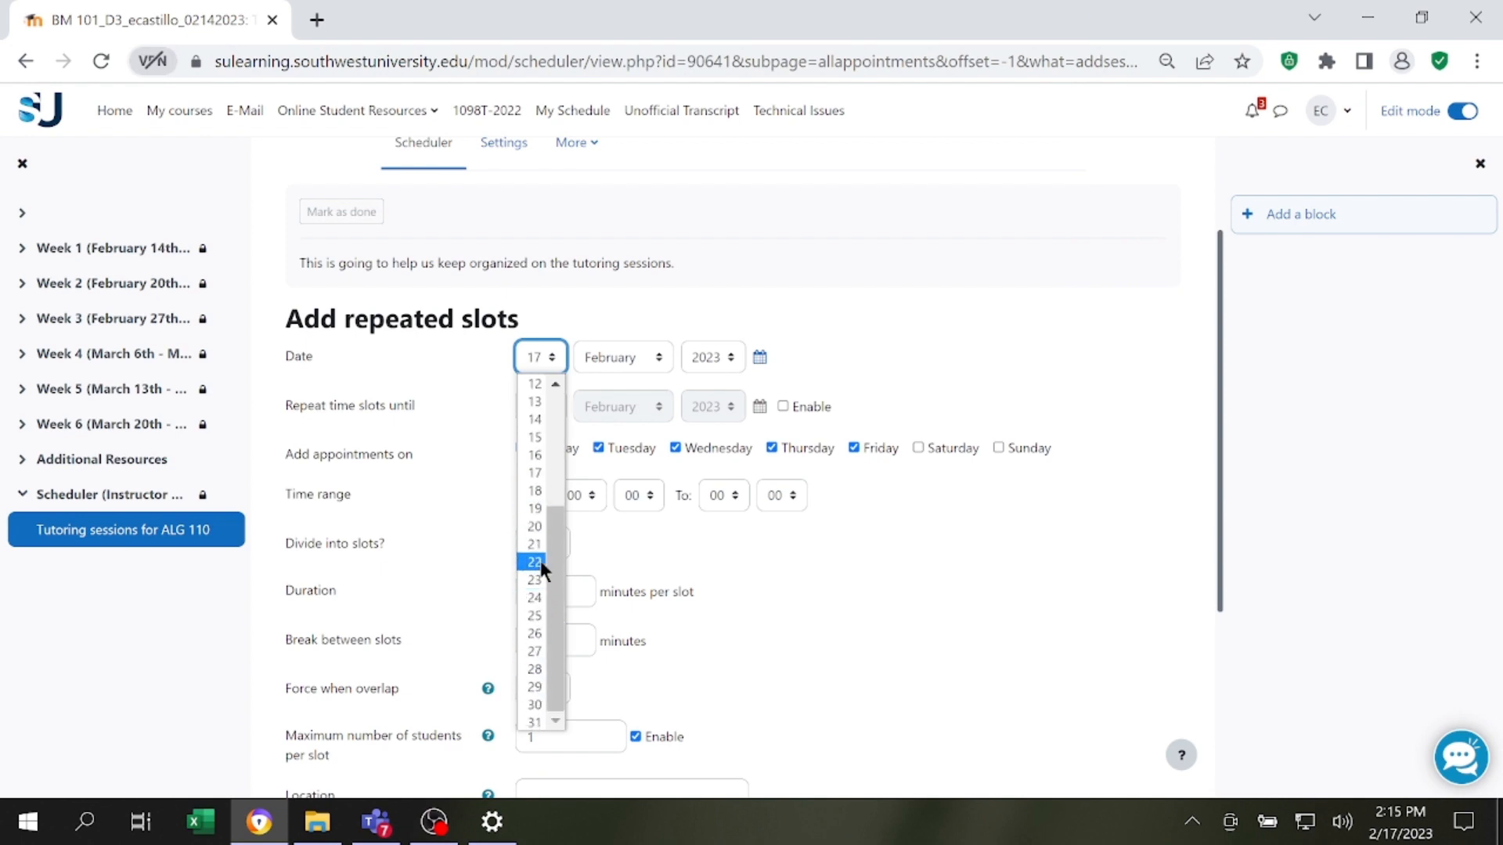
pyautogui.click(536, 562)
# Enable repeating the time slots until an end date and set that date to 29 March 2023.
pyautogui.click(783, 406)
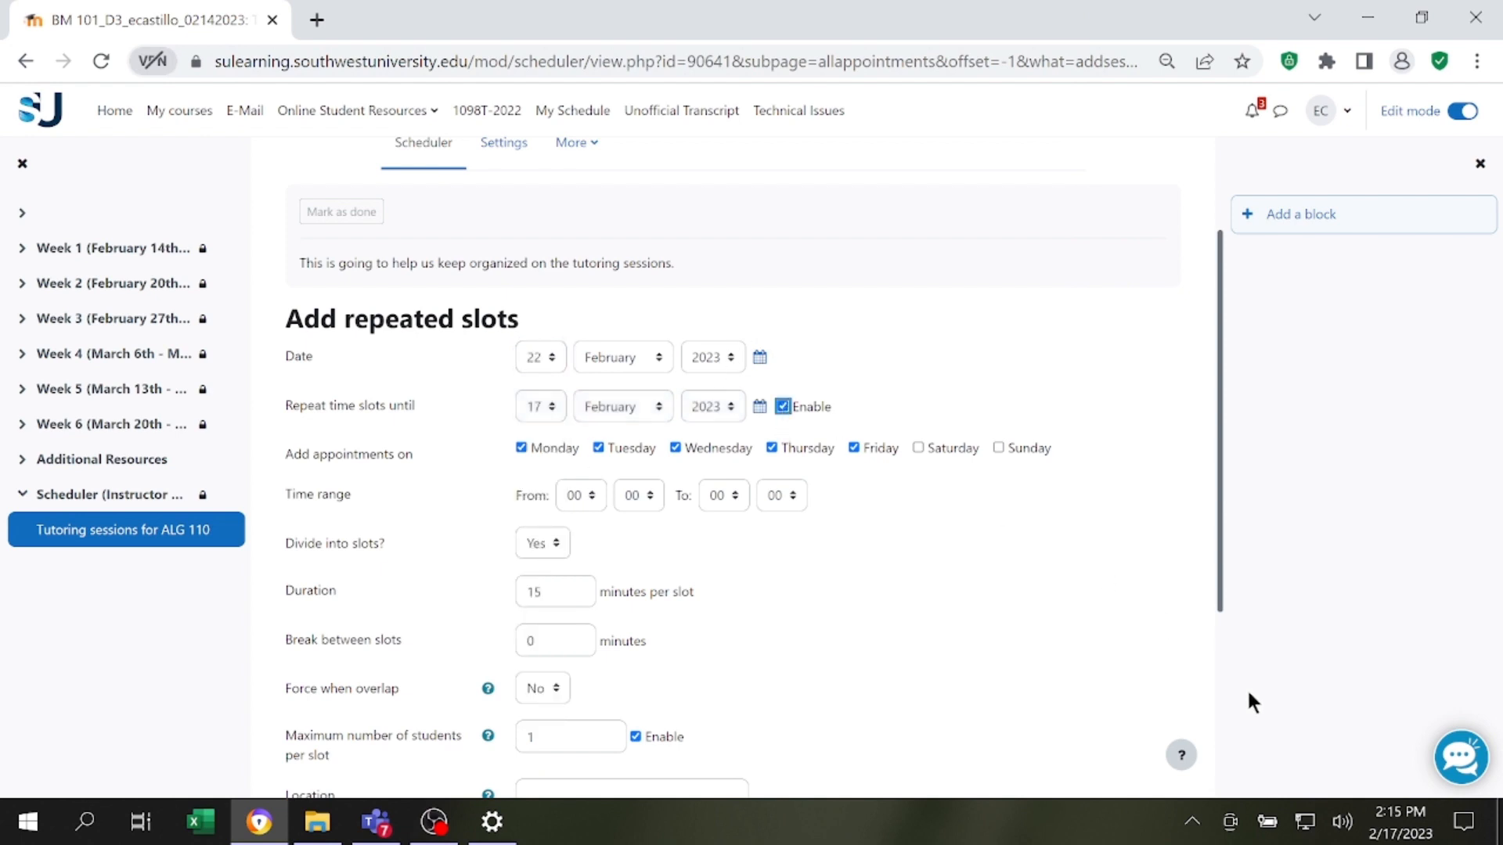
pyautogui.click(1401, 821)
pyautogui.scroll(-2, 1326, 361)
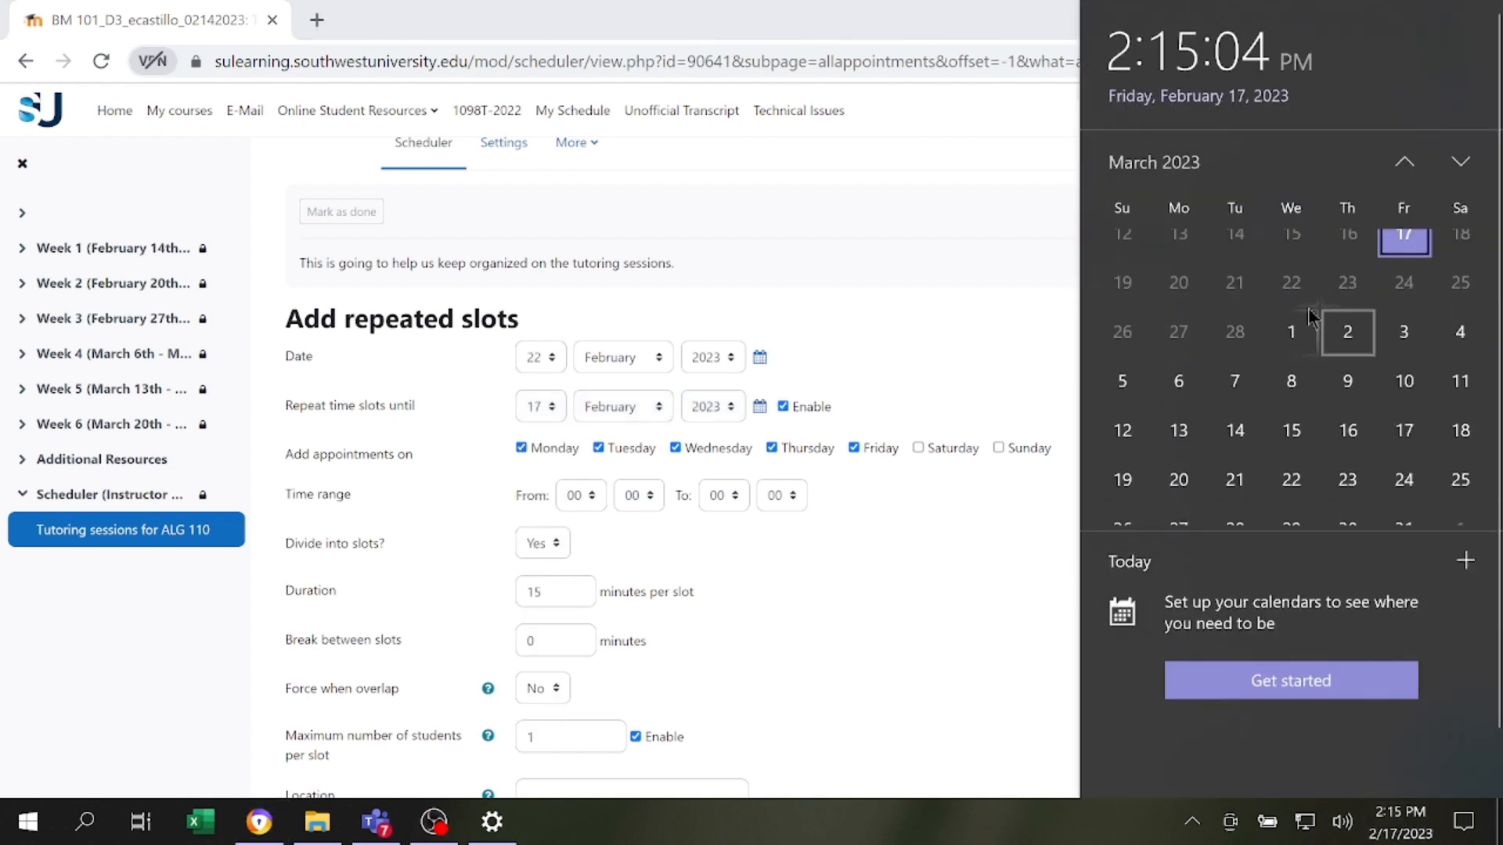
pyautogui.scroll(-1, 1302, 384)
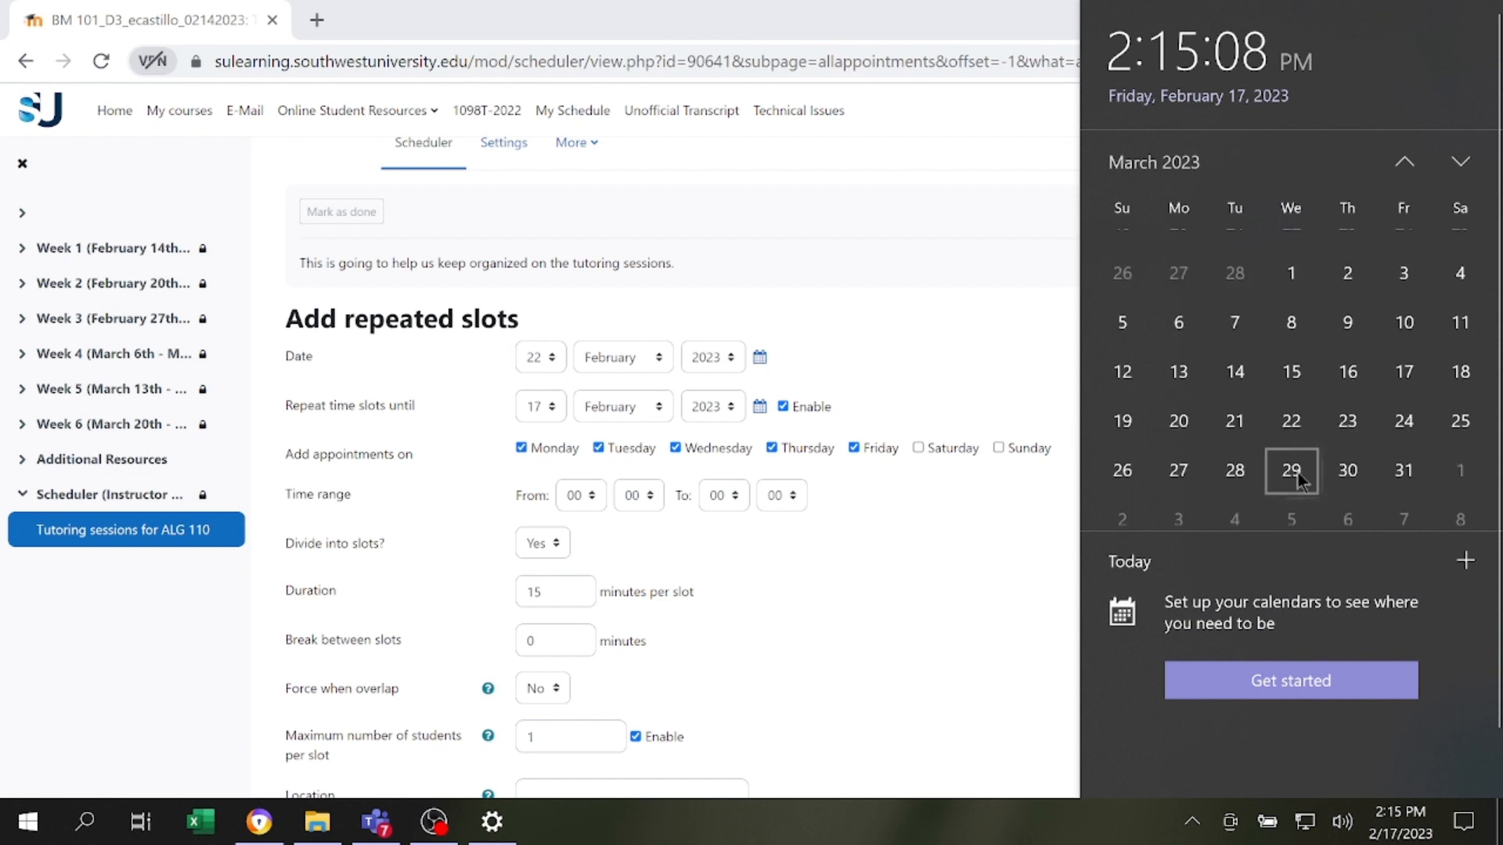
pyautogui.click(637, 535)
pyautogui.click(623, 408)
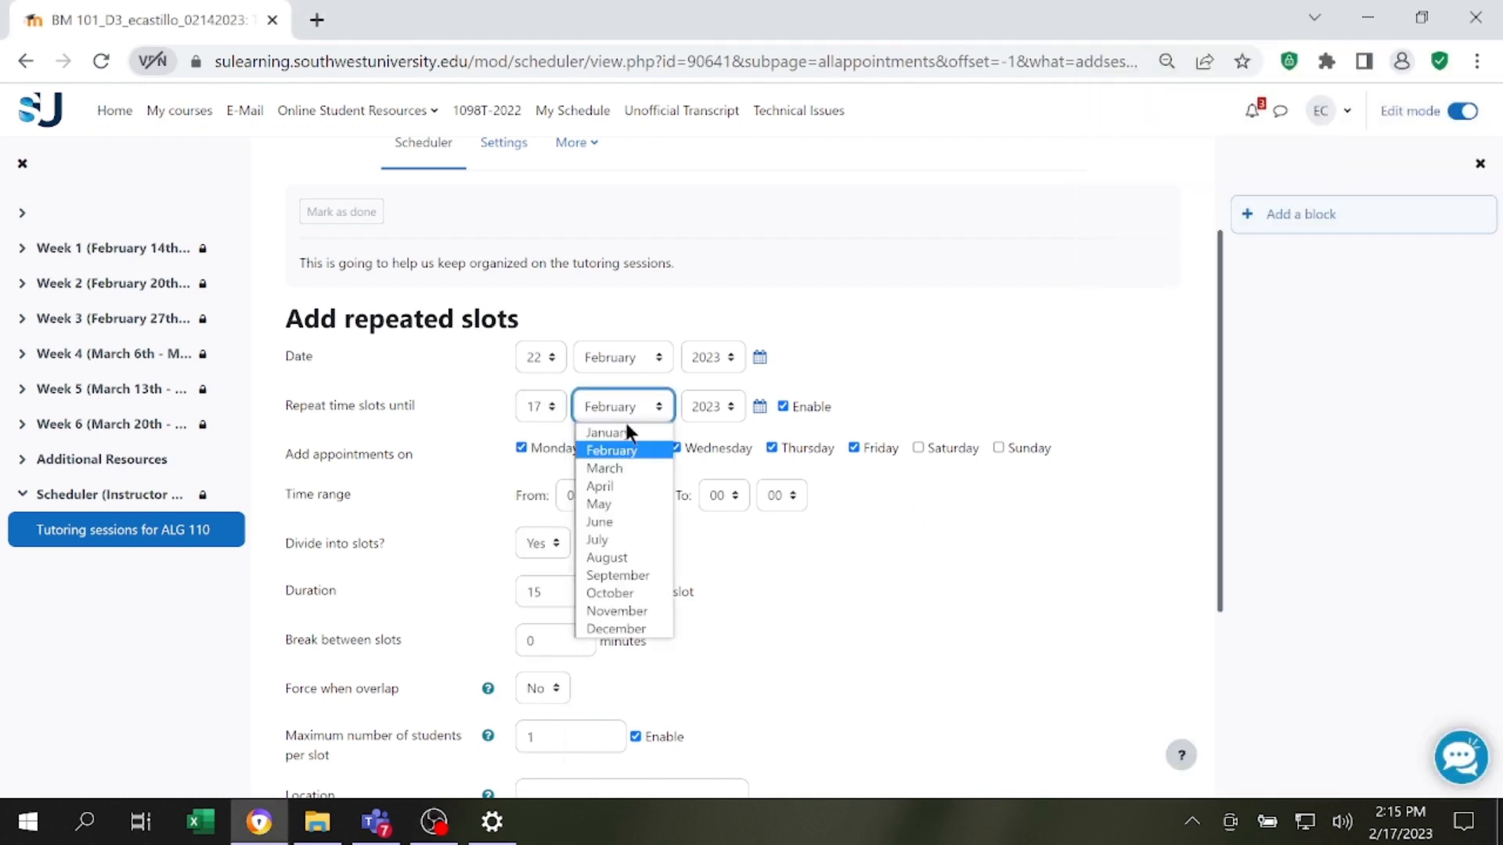
pyautogui.click(631, 468)
pyautogui.click(540, 406)
pyautogui.scroll(-3, 548, 571)
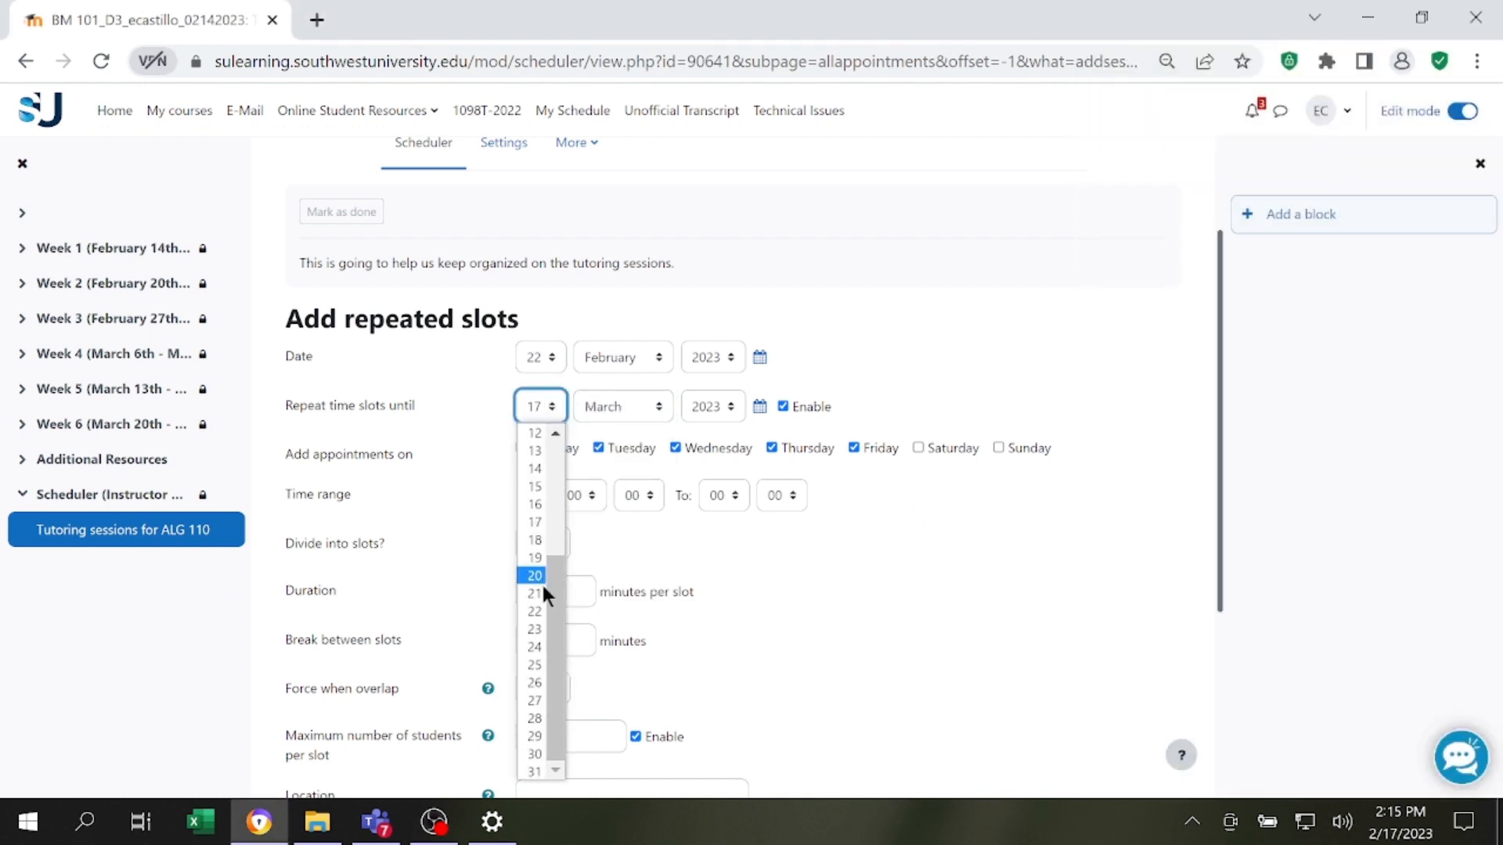
pyautogui.click(534, 737)
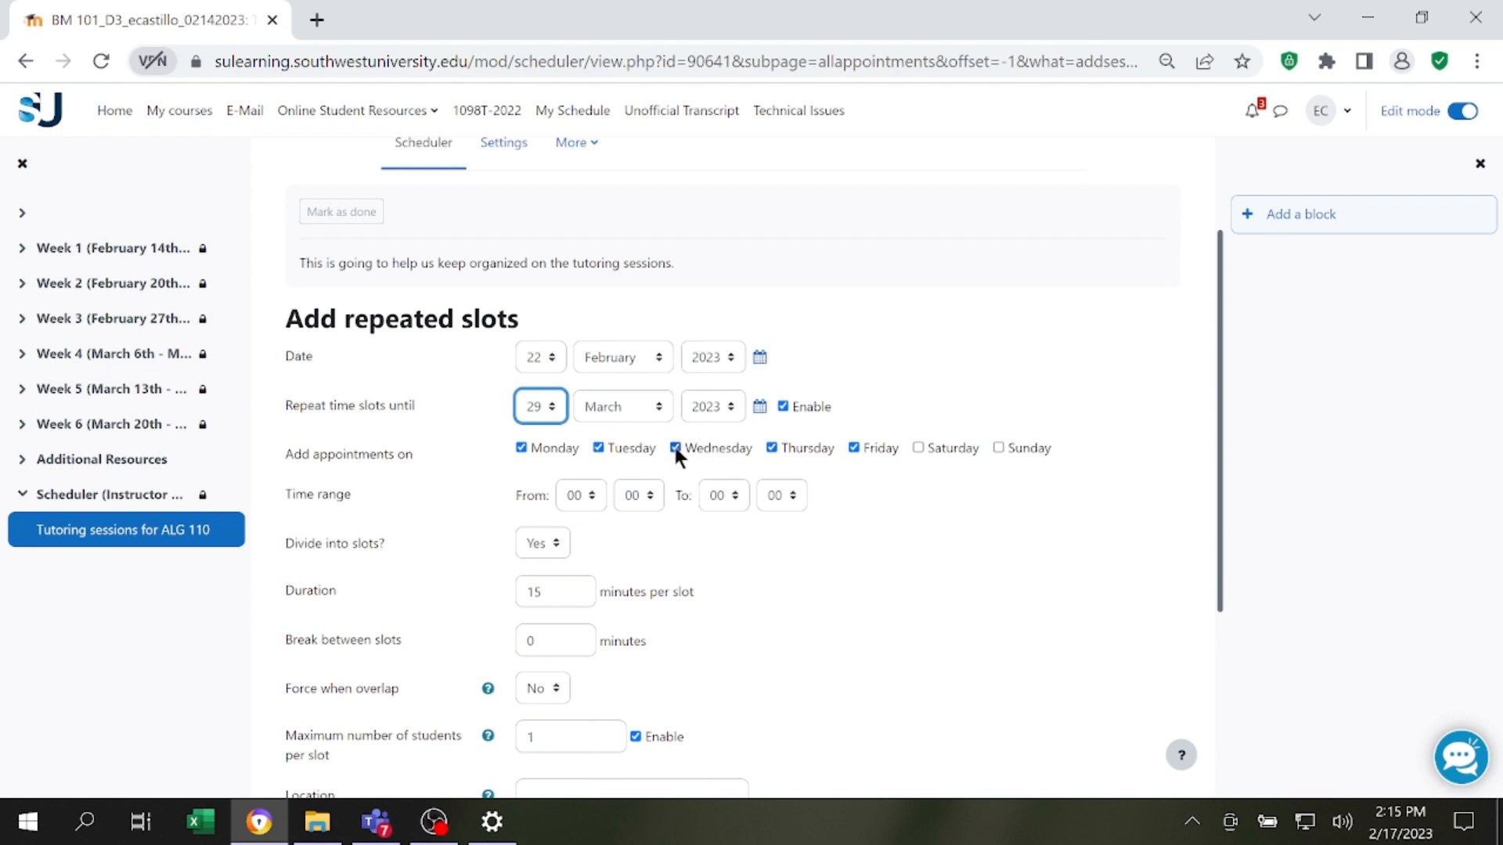
# Restrict the appointment days to Wednesday by excluding Monday, Tuesday, Thursday and Friday.
pyautogui.click(609, 447)
pyautogui.click(548, 448)
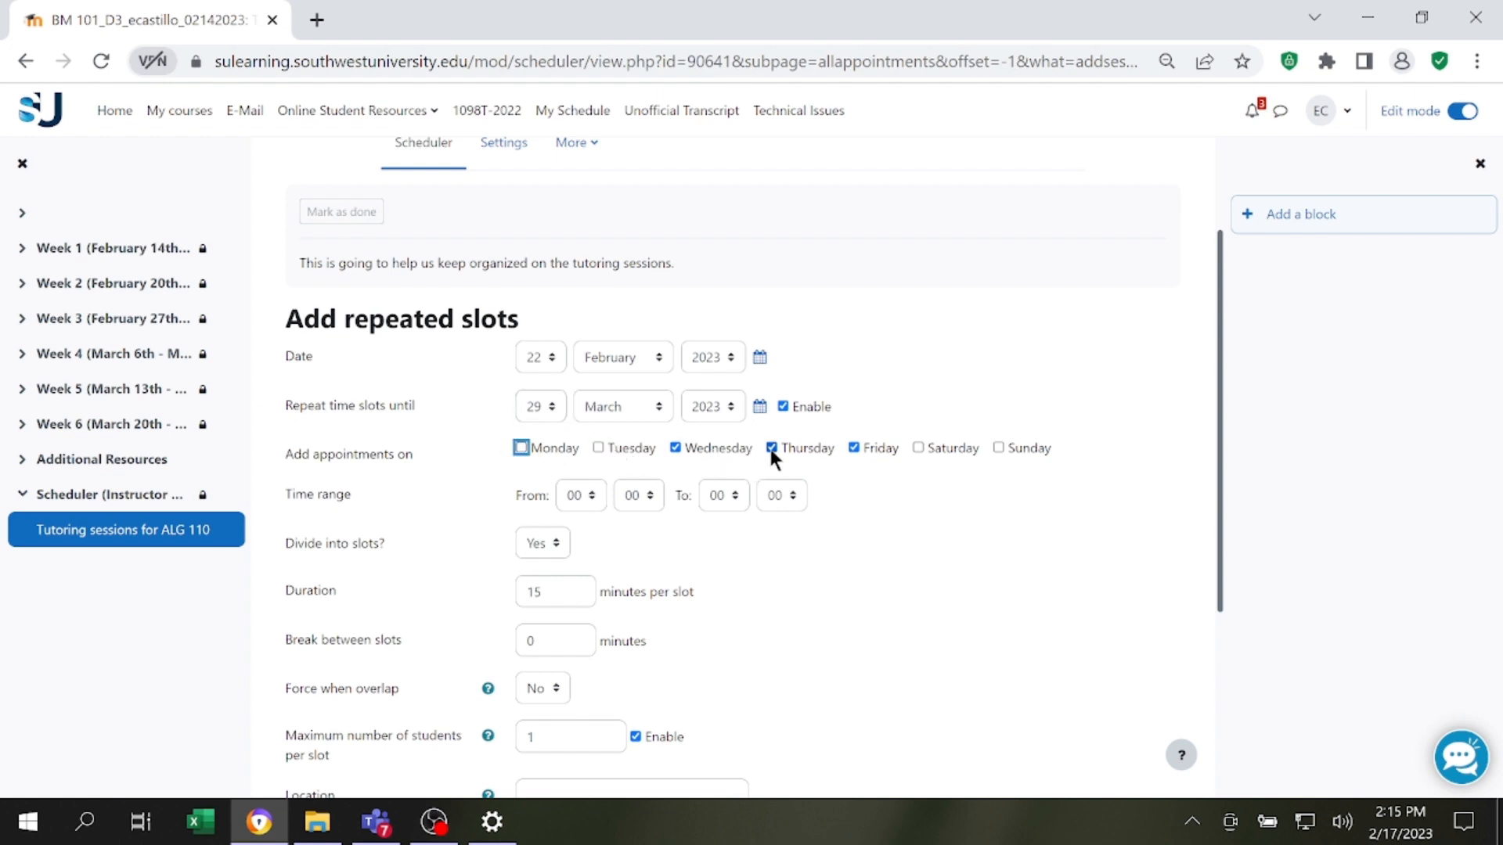
pyautogui.click(771, 447)
pyautogui.click(854, 448)
# Set the time range of the repeated slots from 12:00 to 14:00.
pyautogui.click(589, 499)
pyautogui.click(575, 346)
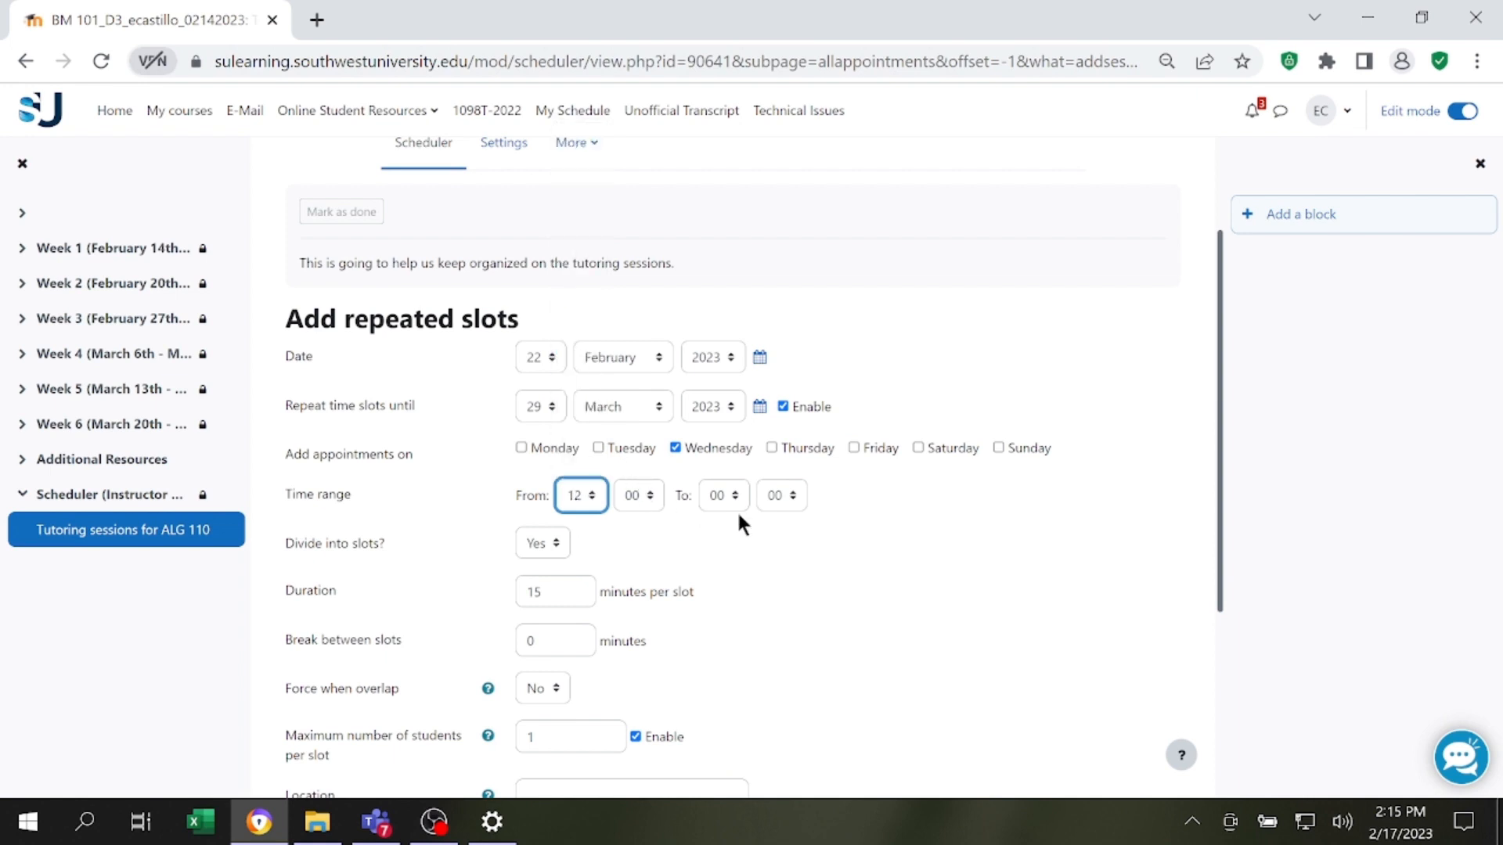
pyautogui.click(732, 505)
pyautogui.click(725, 382)
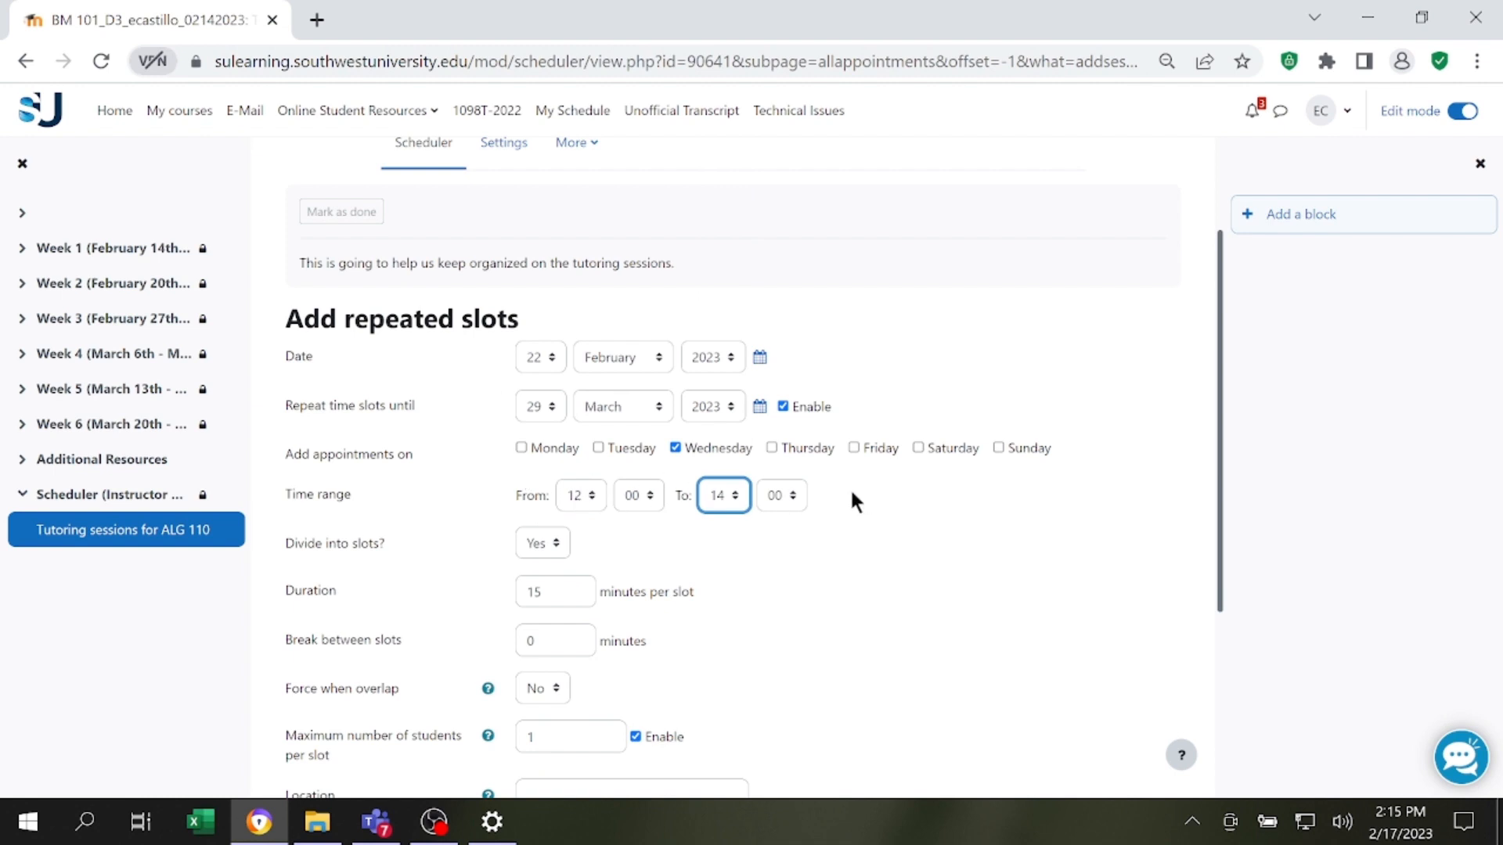
# Examine the slot duration, the break between slots and the remaining options of the repeated slots form.
pyautogui.scroll(-2, 581, 443)
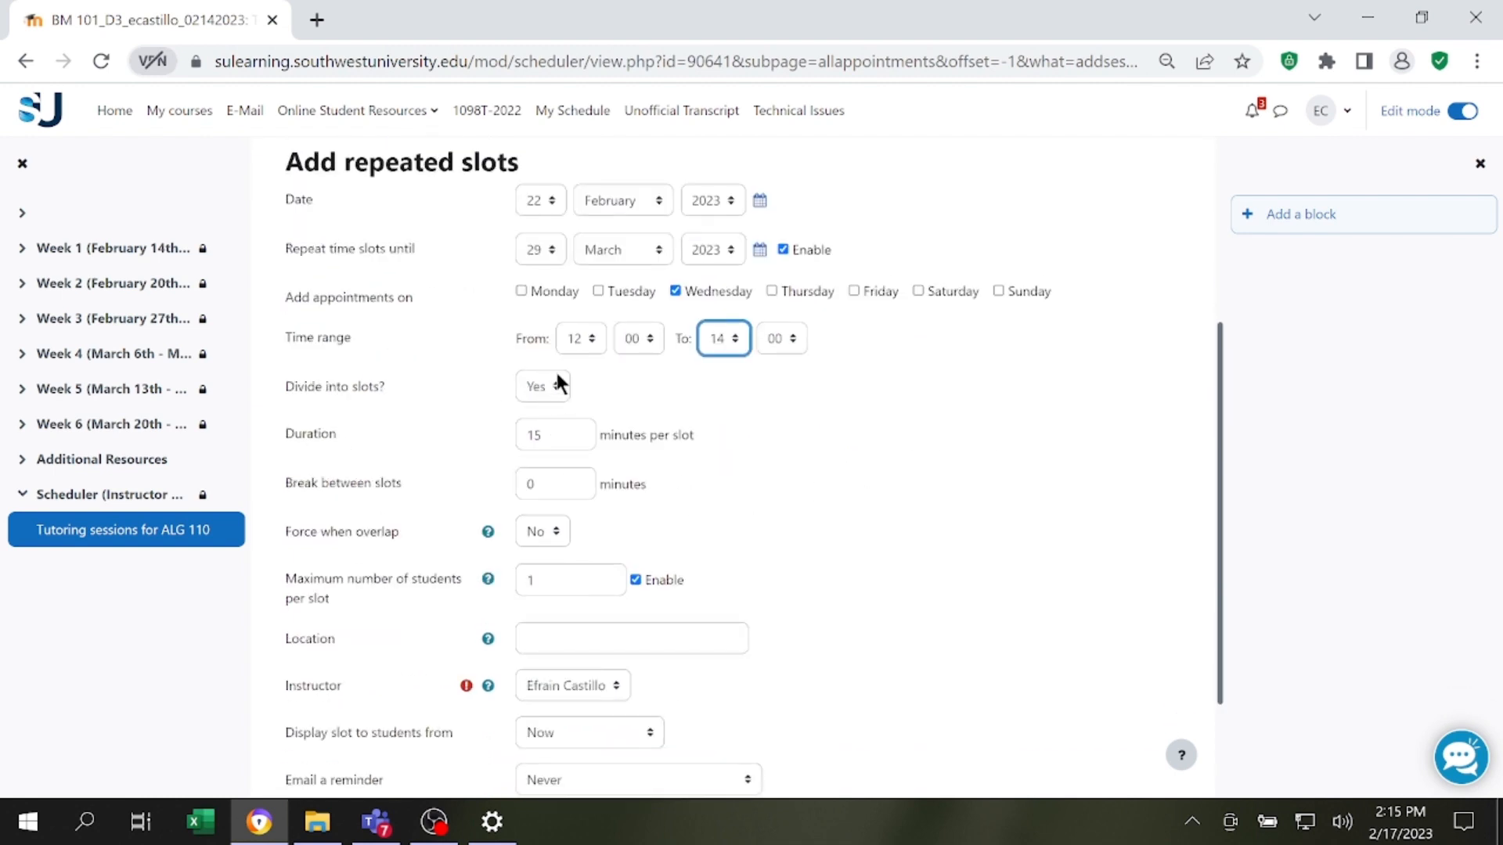
pyautogui.click(569, 428)
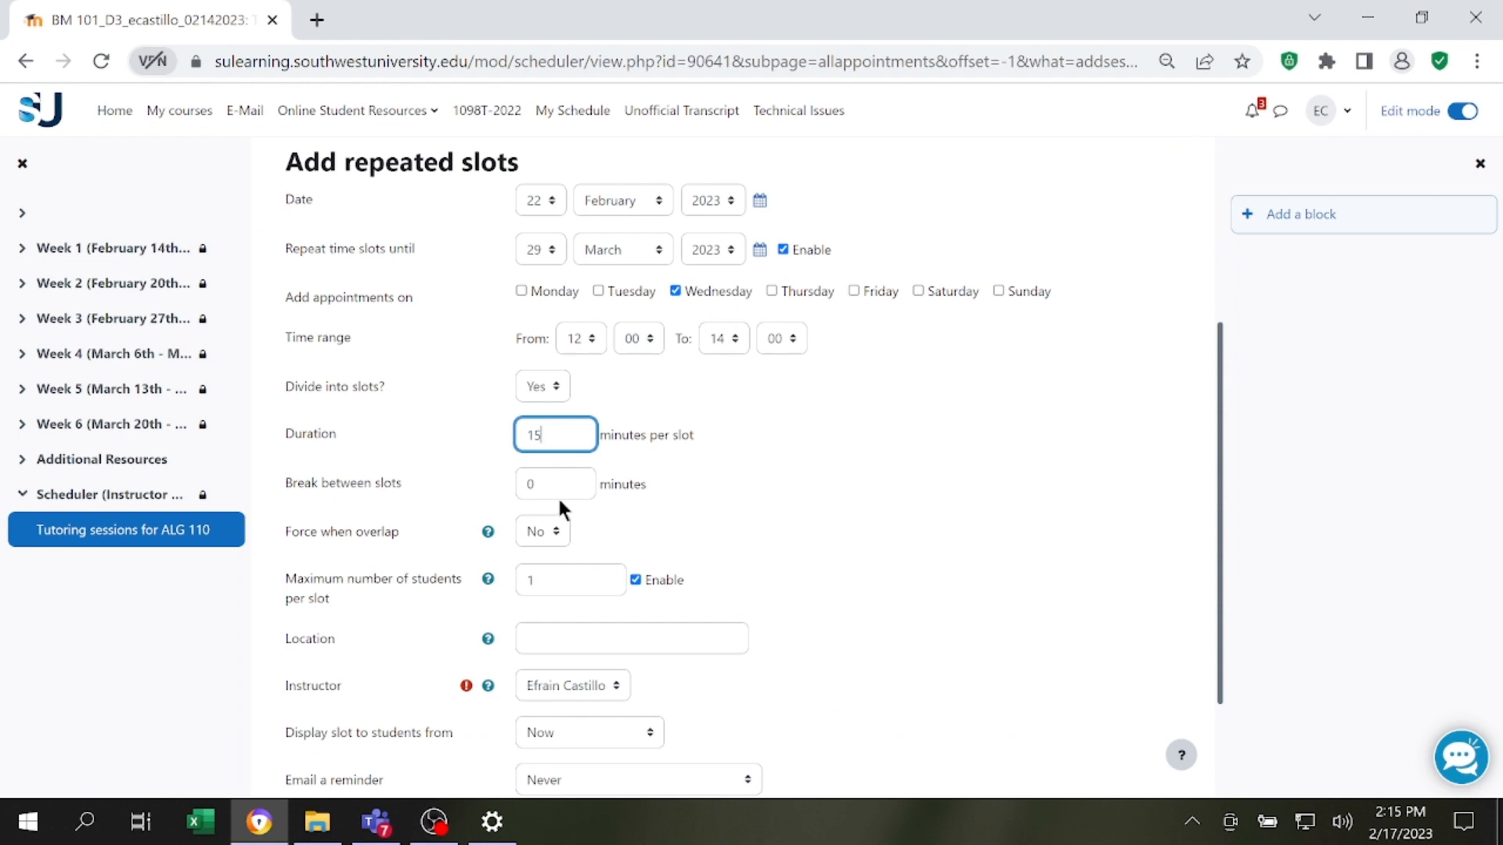
pyautogui.doubleClick(529, 483)
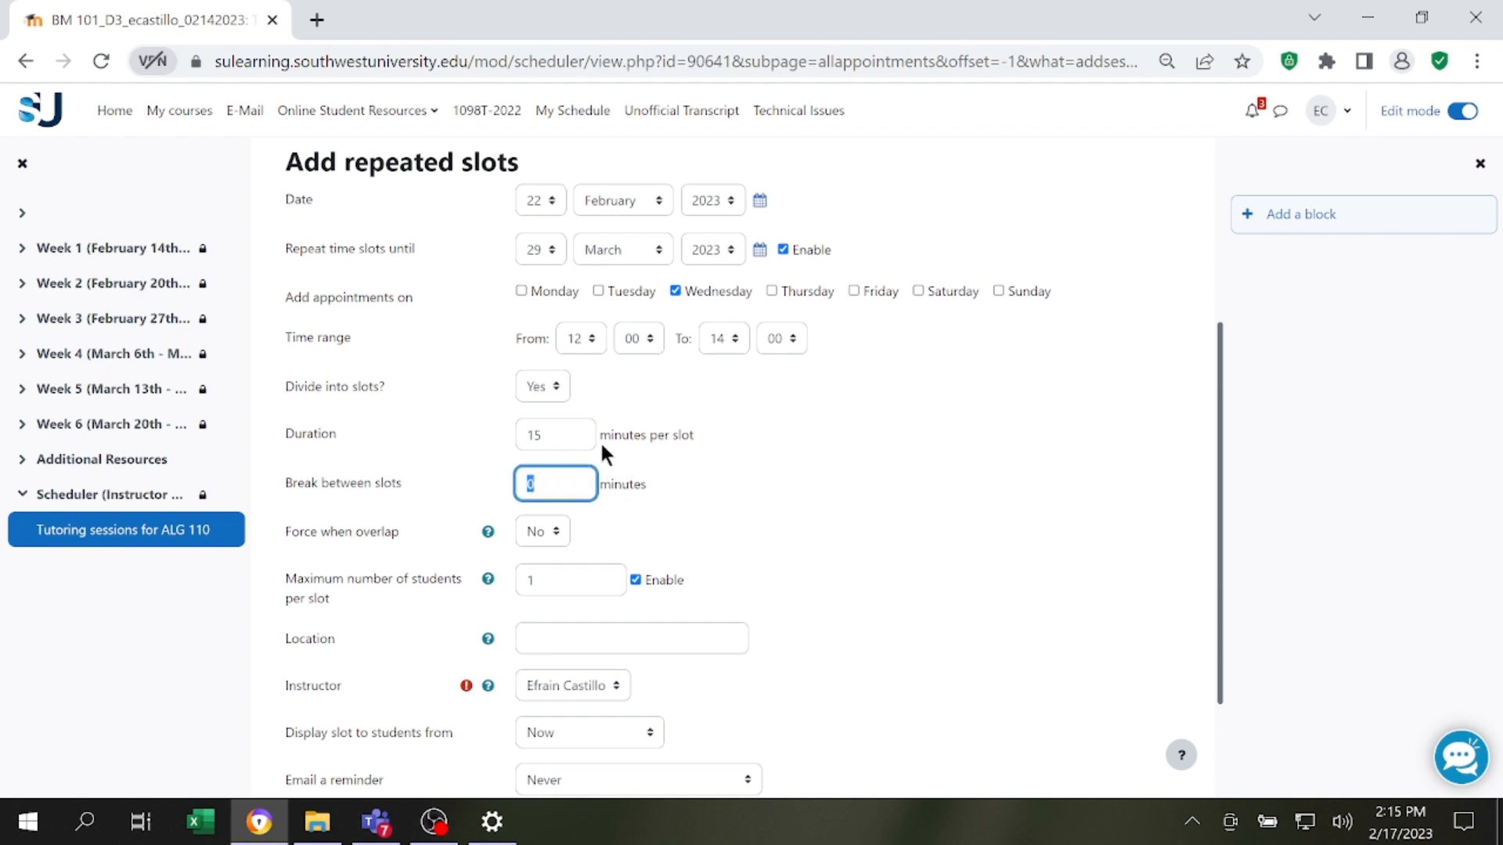
pyautogui.hotkey('shift', 'Tab')
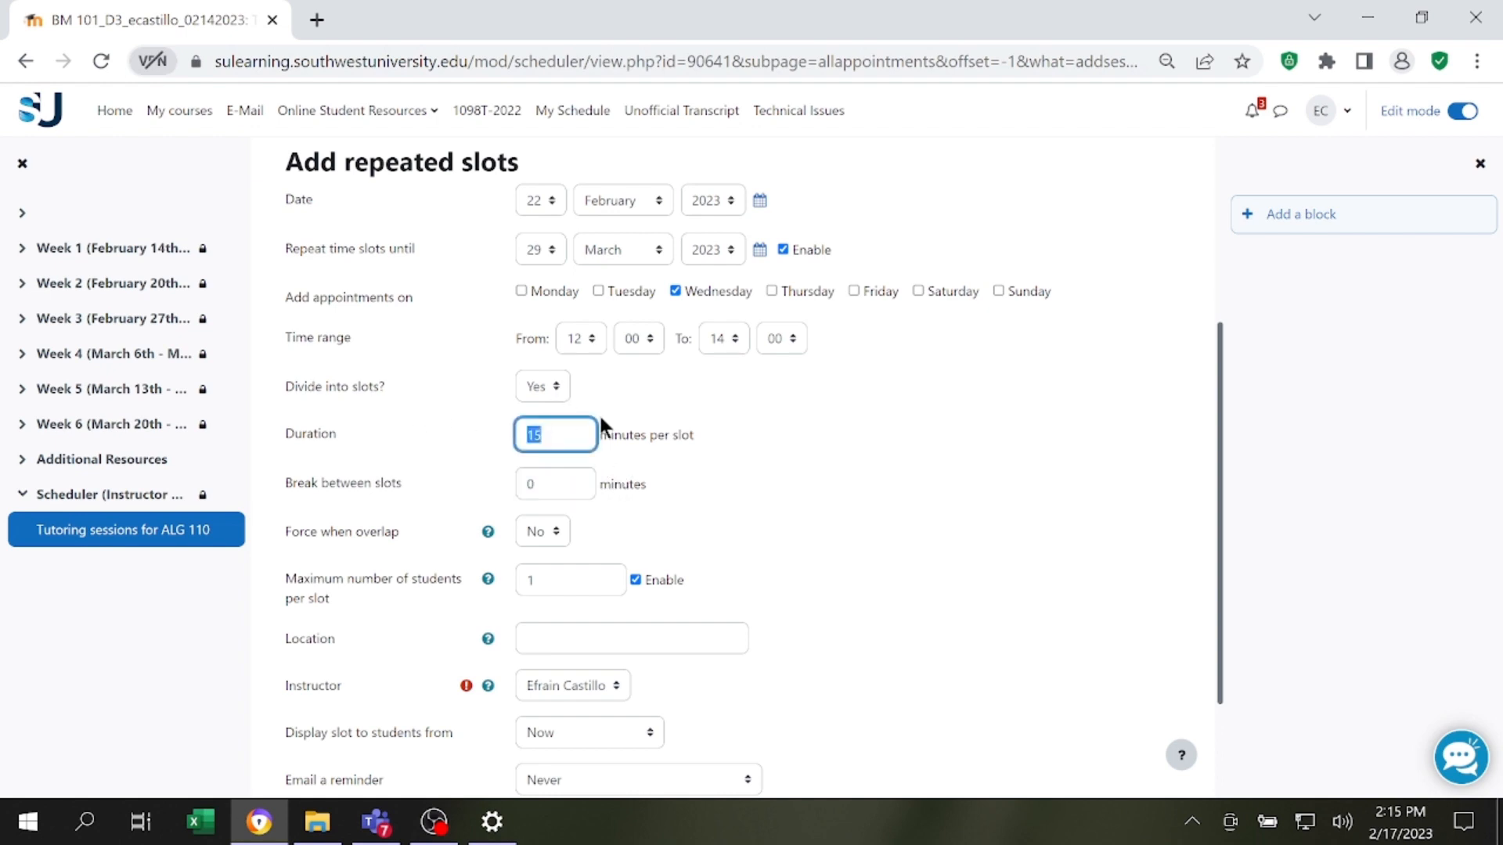
pyautogui.click(571, 479)
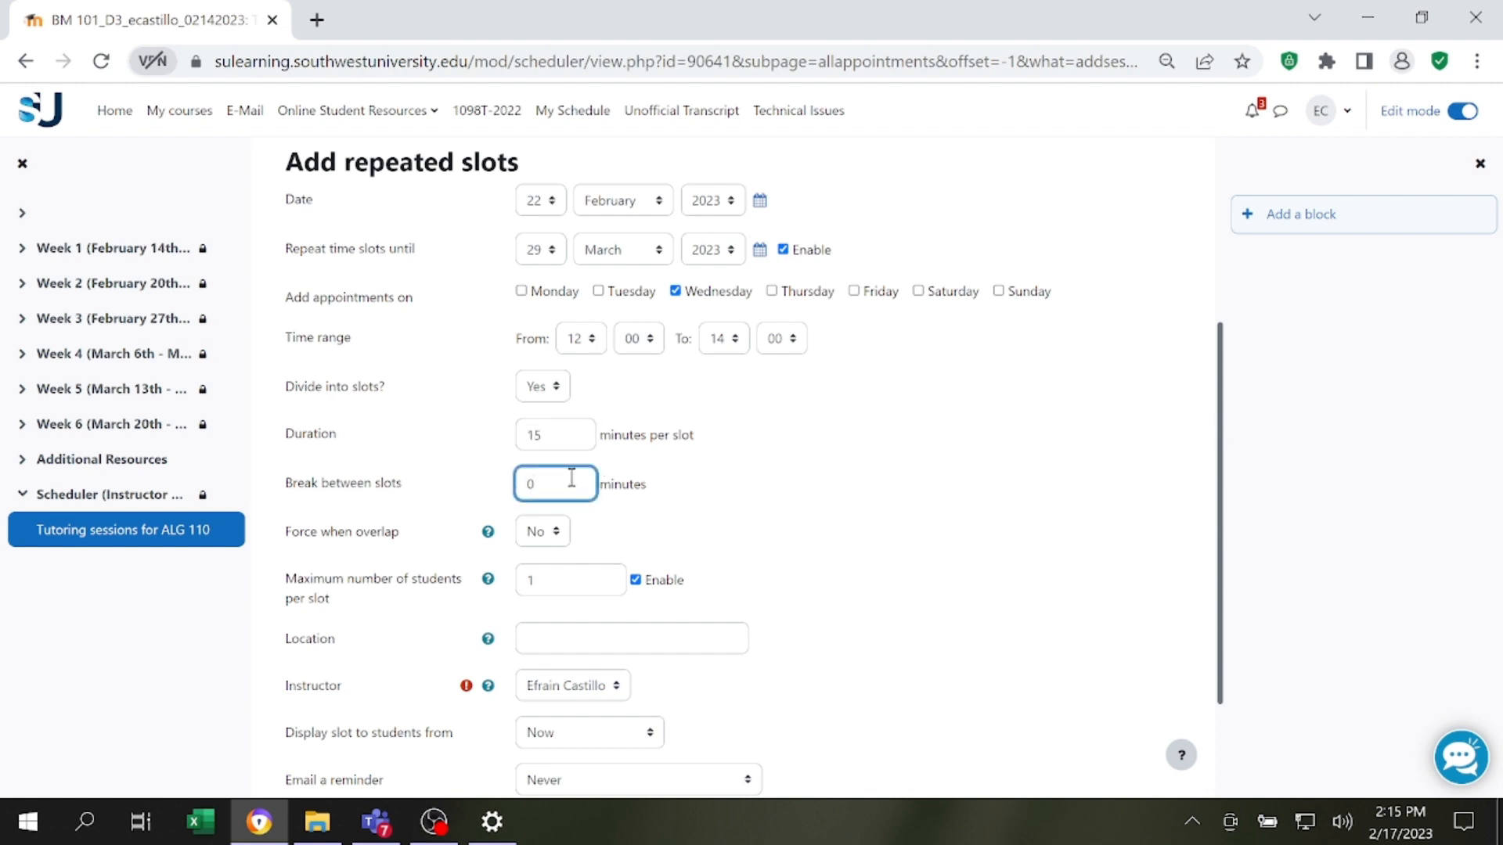
pyautogui.scroll(-2, 565, 483)
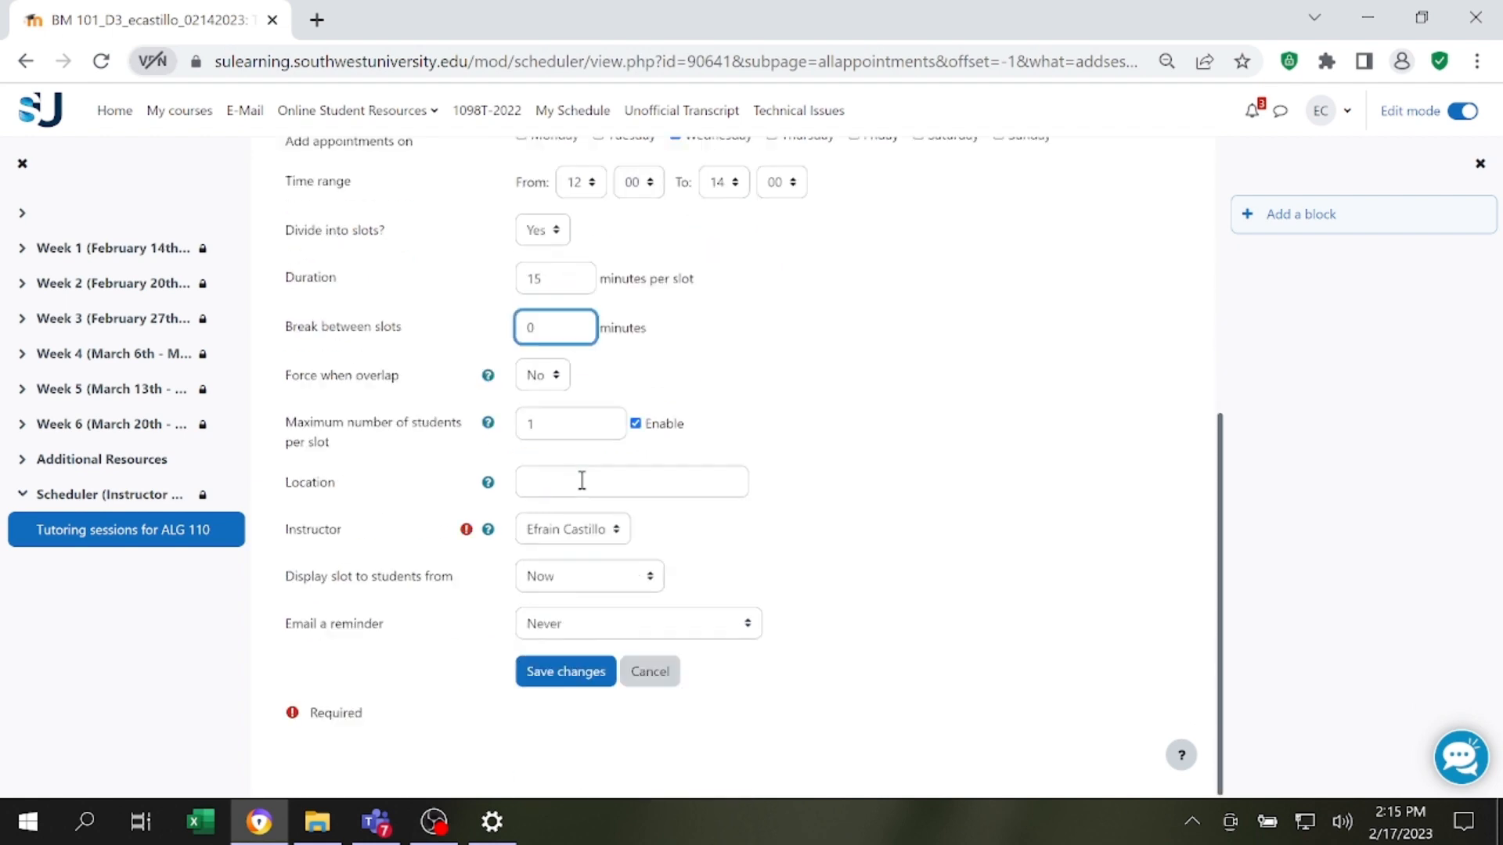
pyautogui.scroll(2, 579, 337)
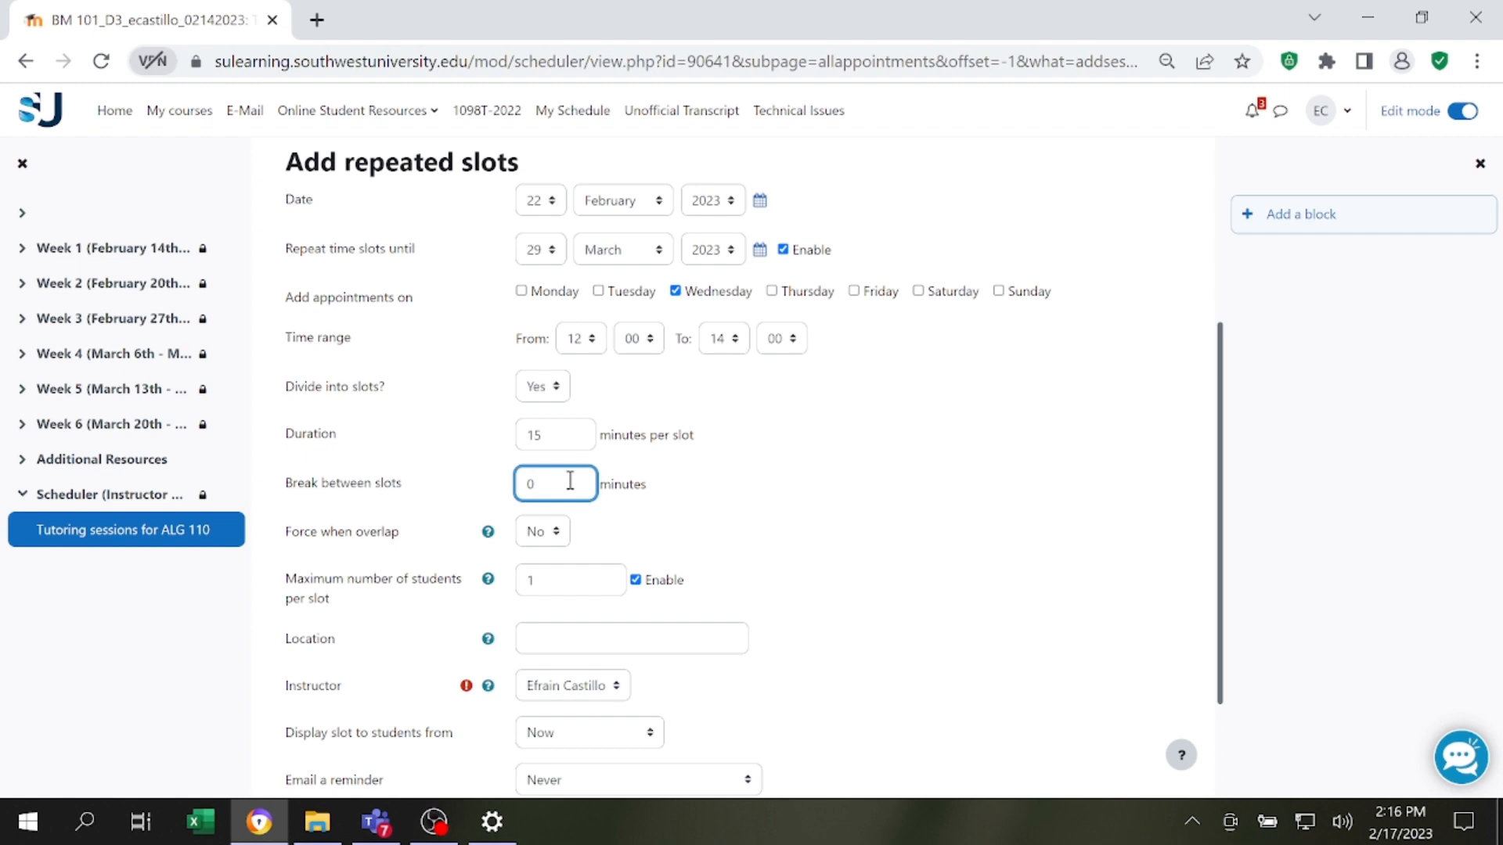
# Enter "Library 1000 BLDG / Teams" as the location of the repeated slots.
pyautogui.scroll(-2, 570, 480)
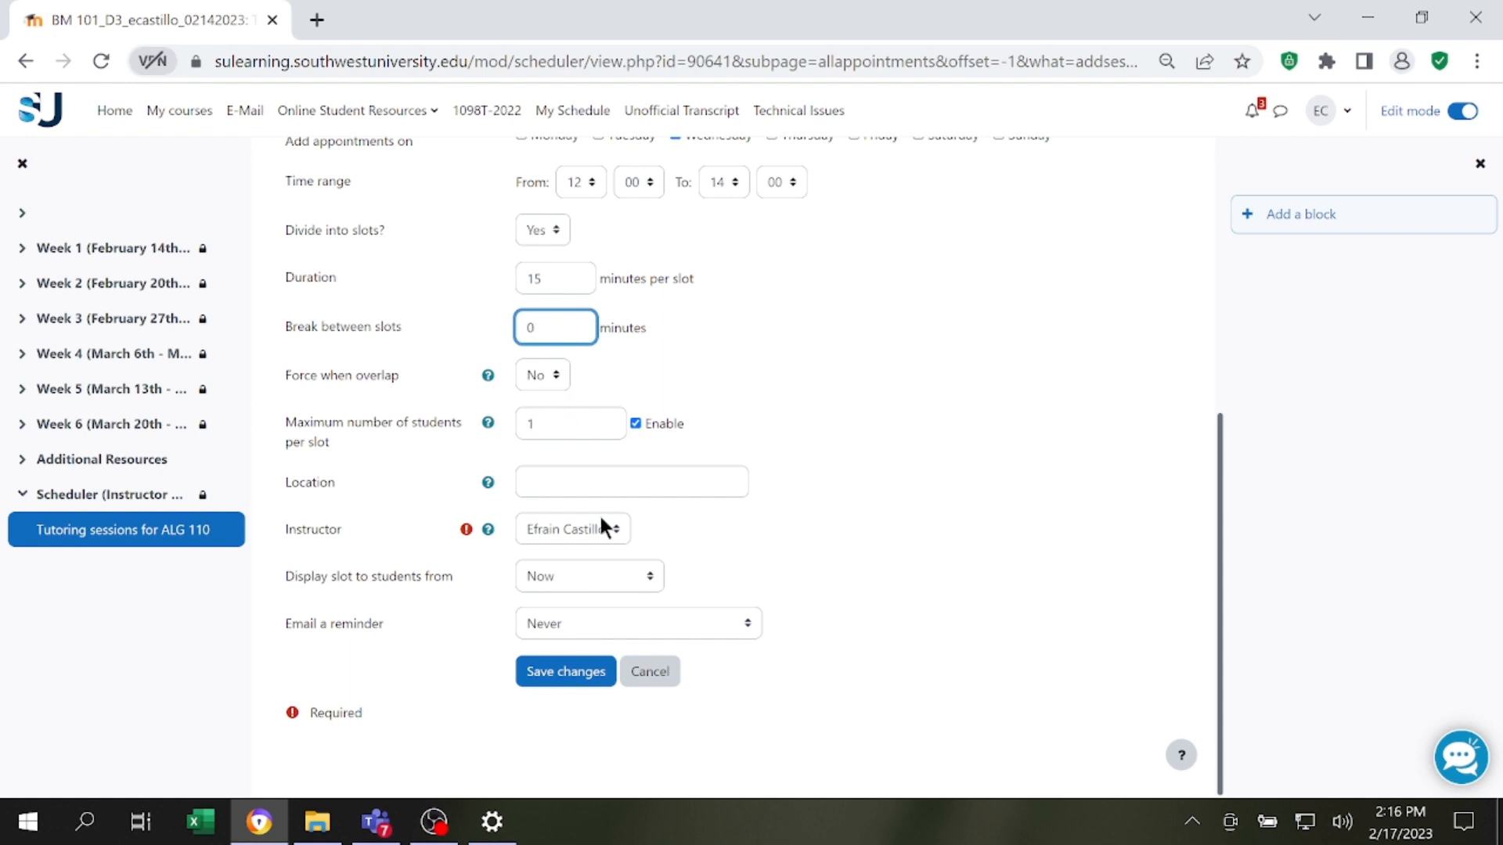
pyautogui.click(607, 480)
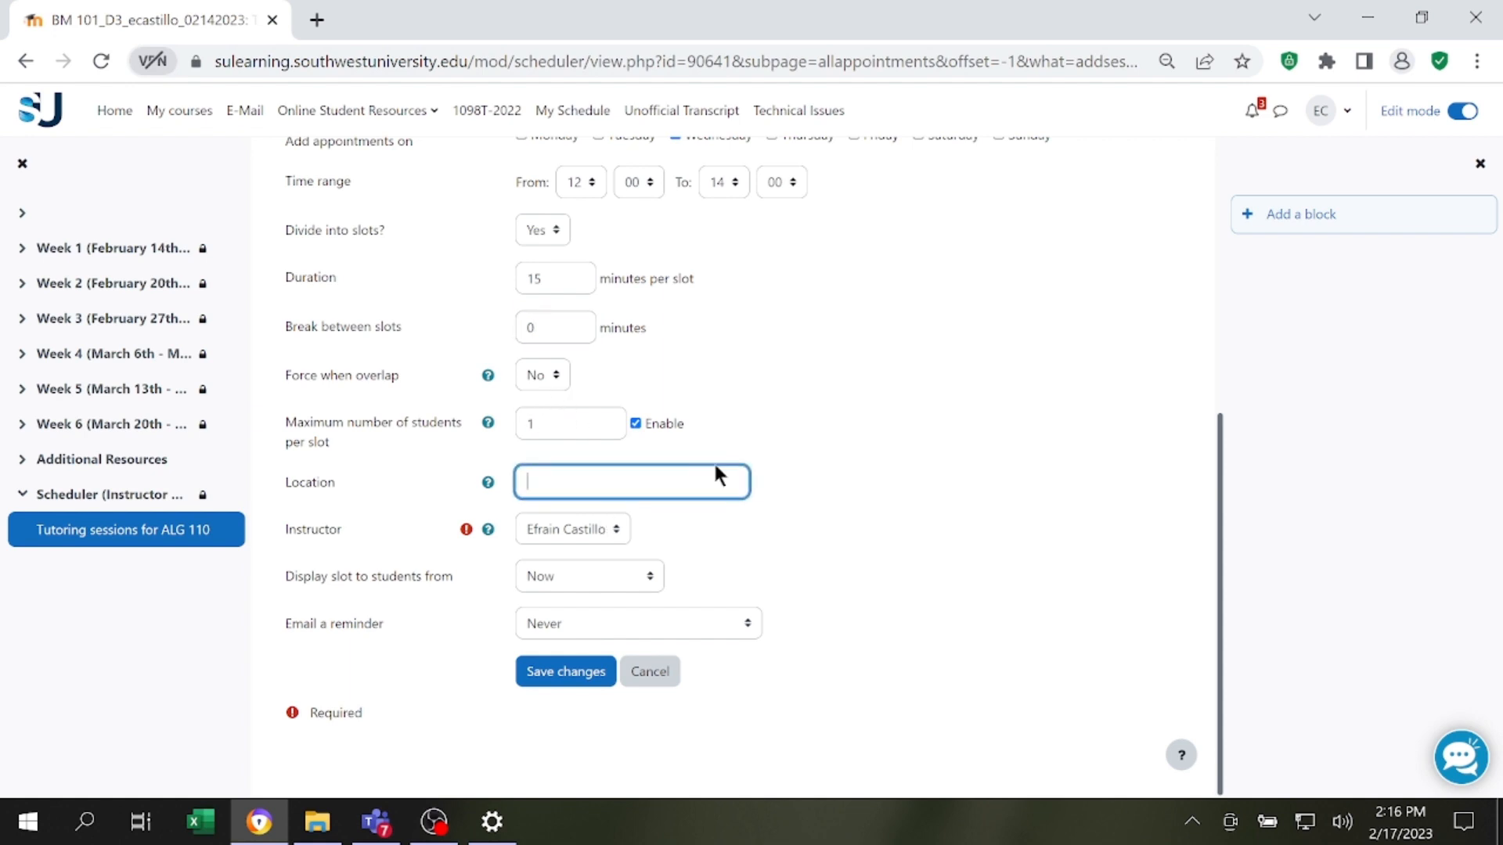
pyautogui.write('Library 1000 BLDG / TE')
pyautogui.press('BackSpace')
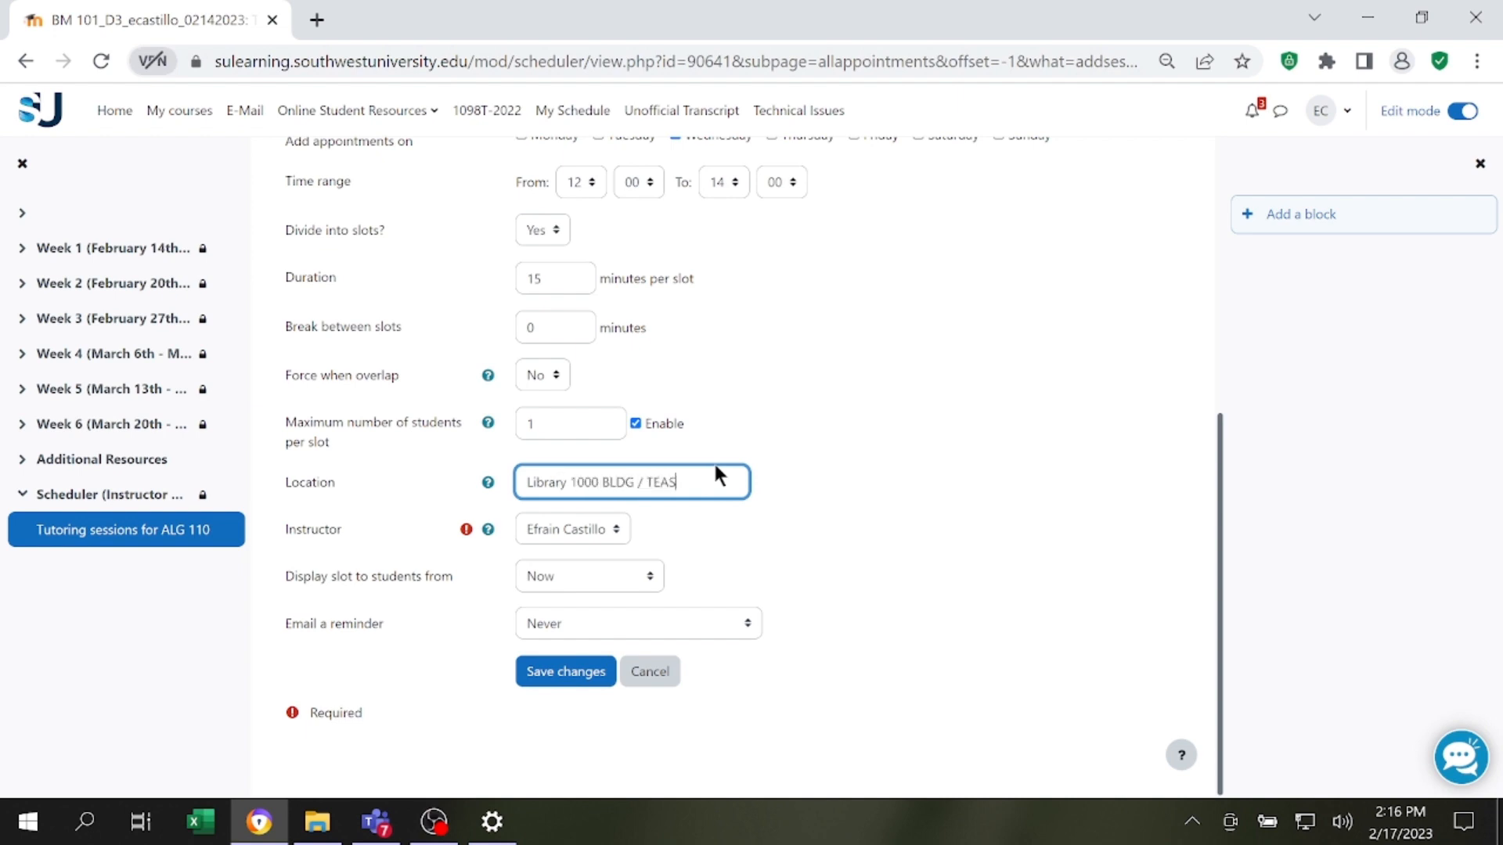
pyautogui.write('eams')
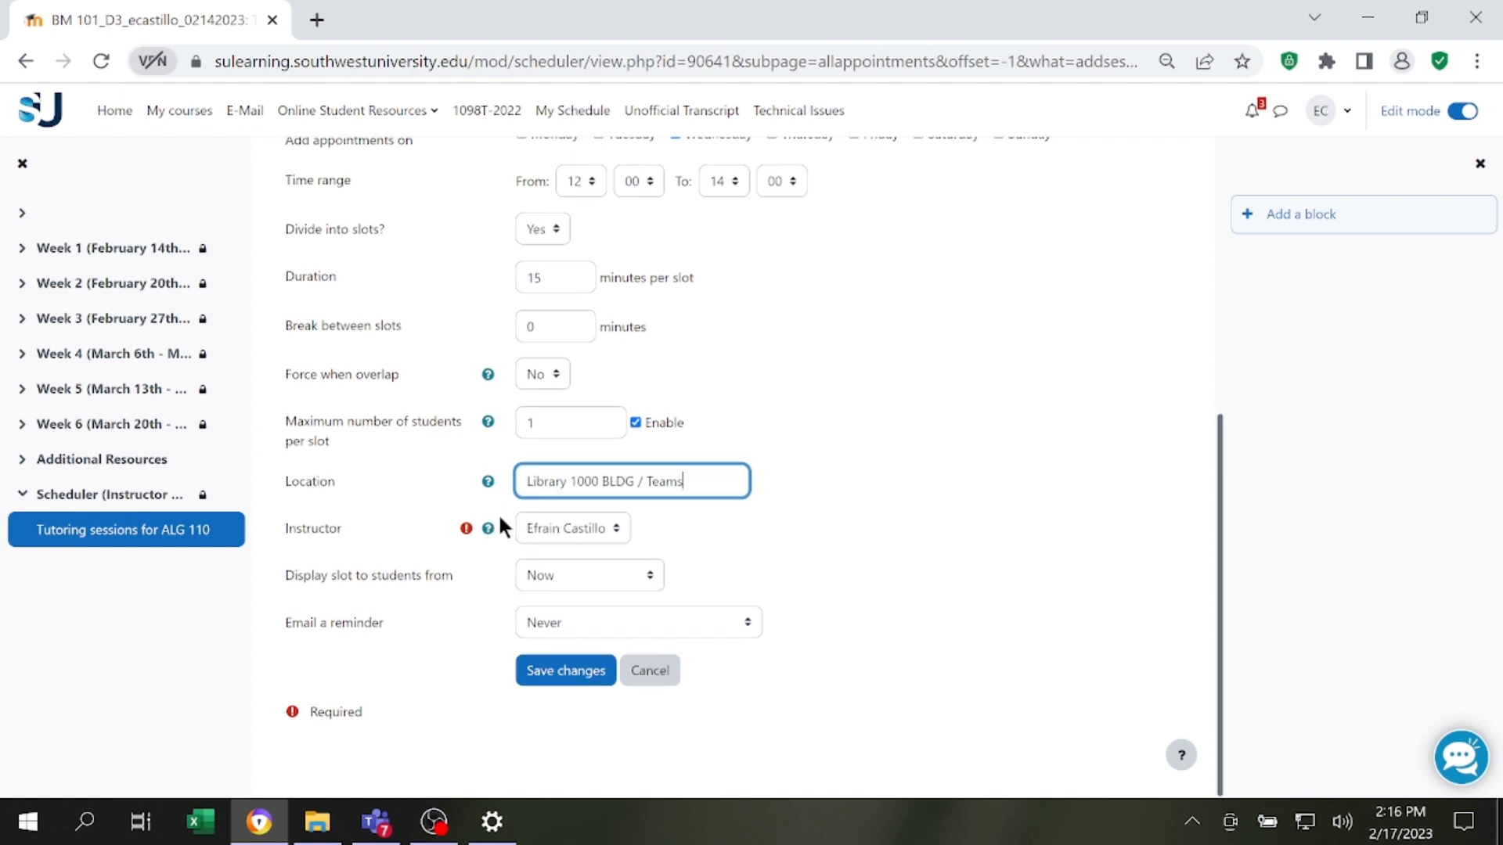
# Check the available choices for the instructor and for when slots are displayed to students.
pyautogui.click(580, 524)
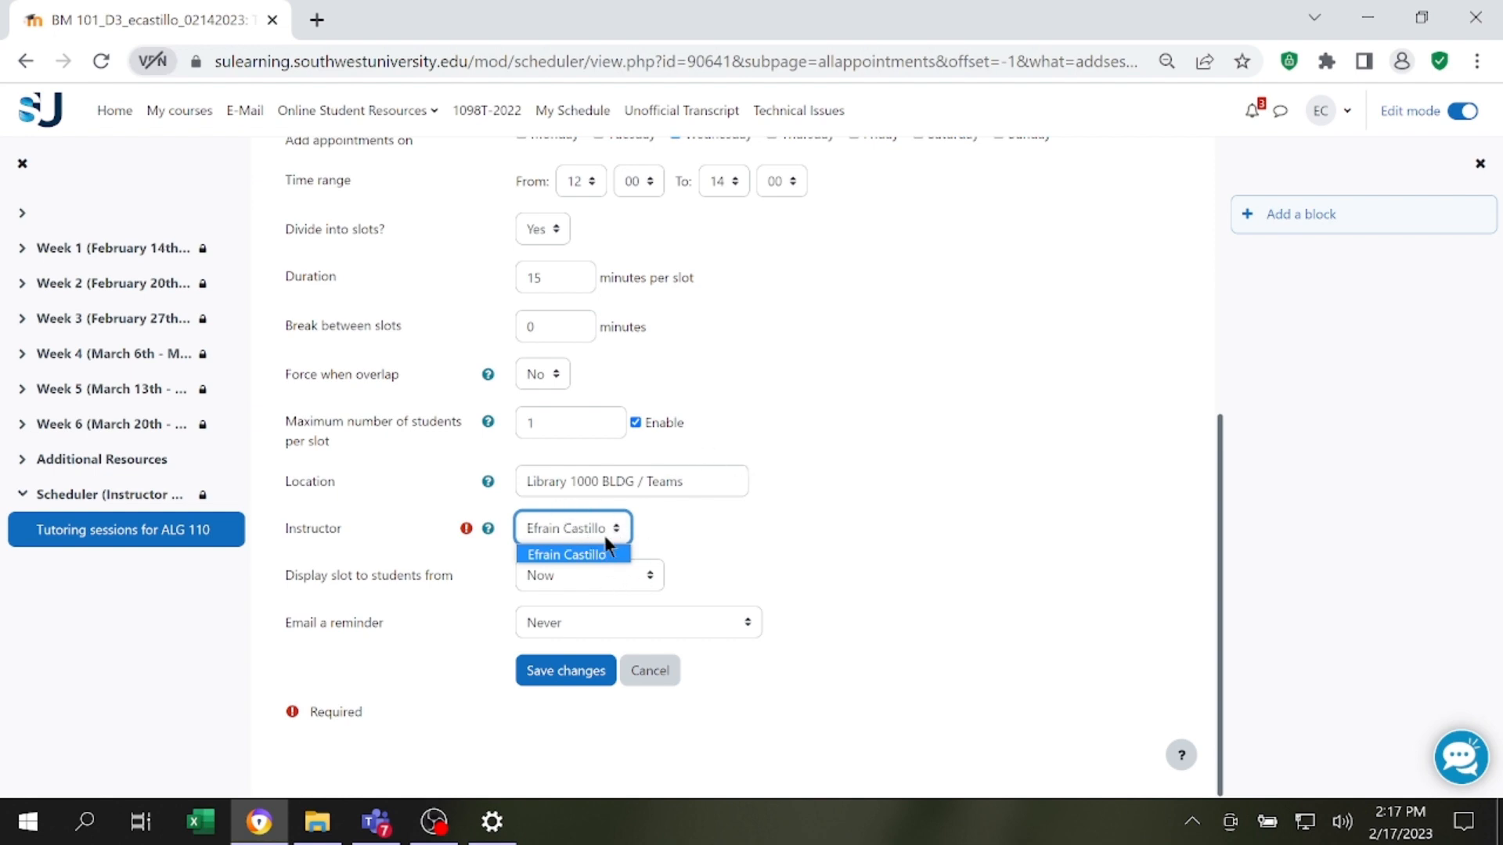
pyautogui.click(772, 540)
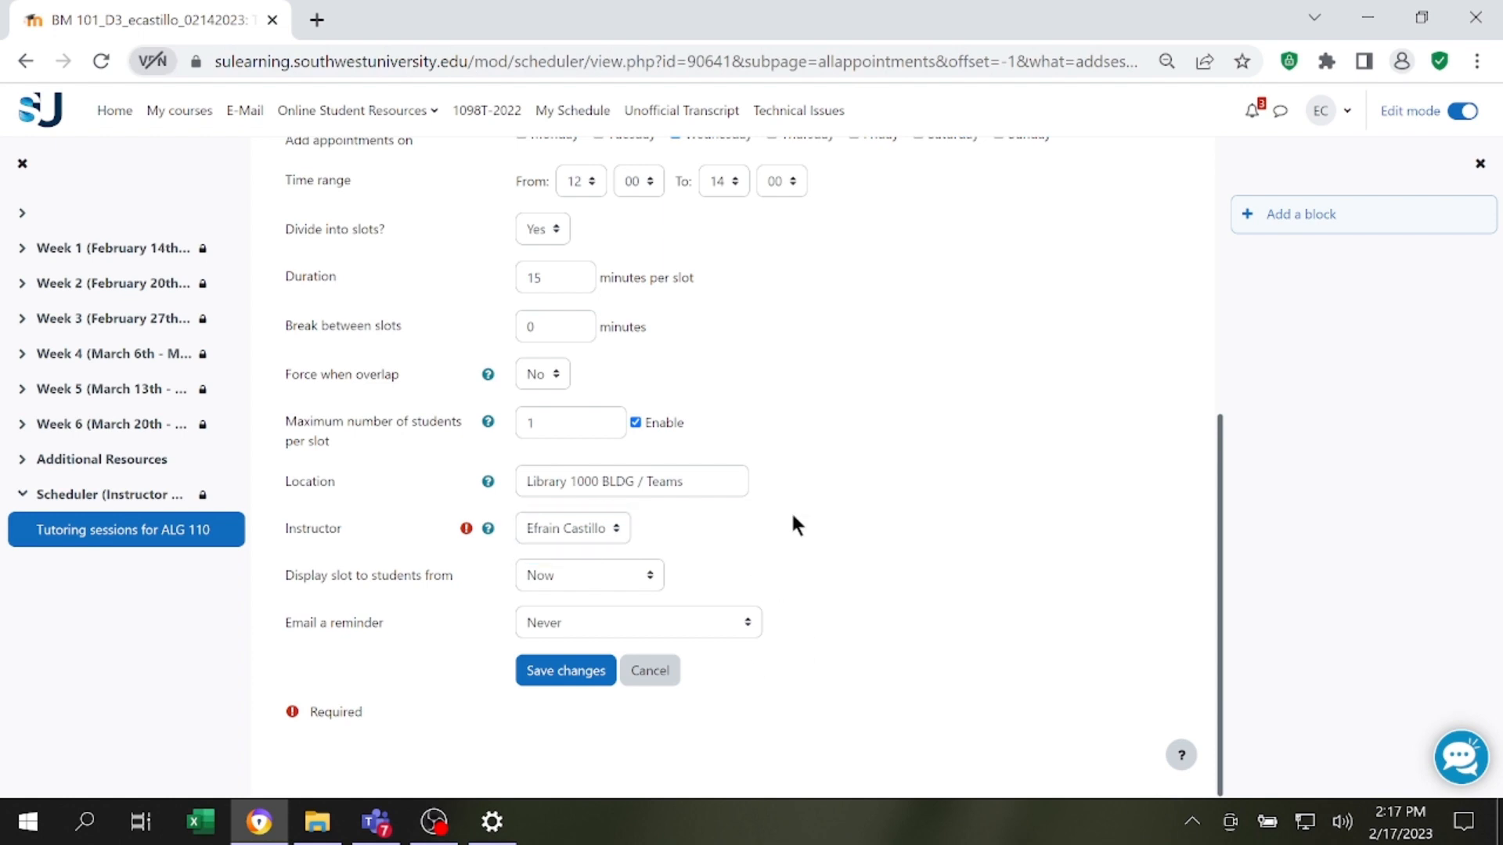
pyautogui.click(584, 570)
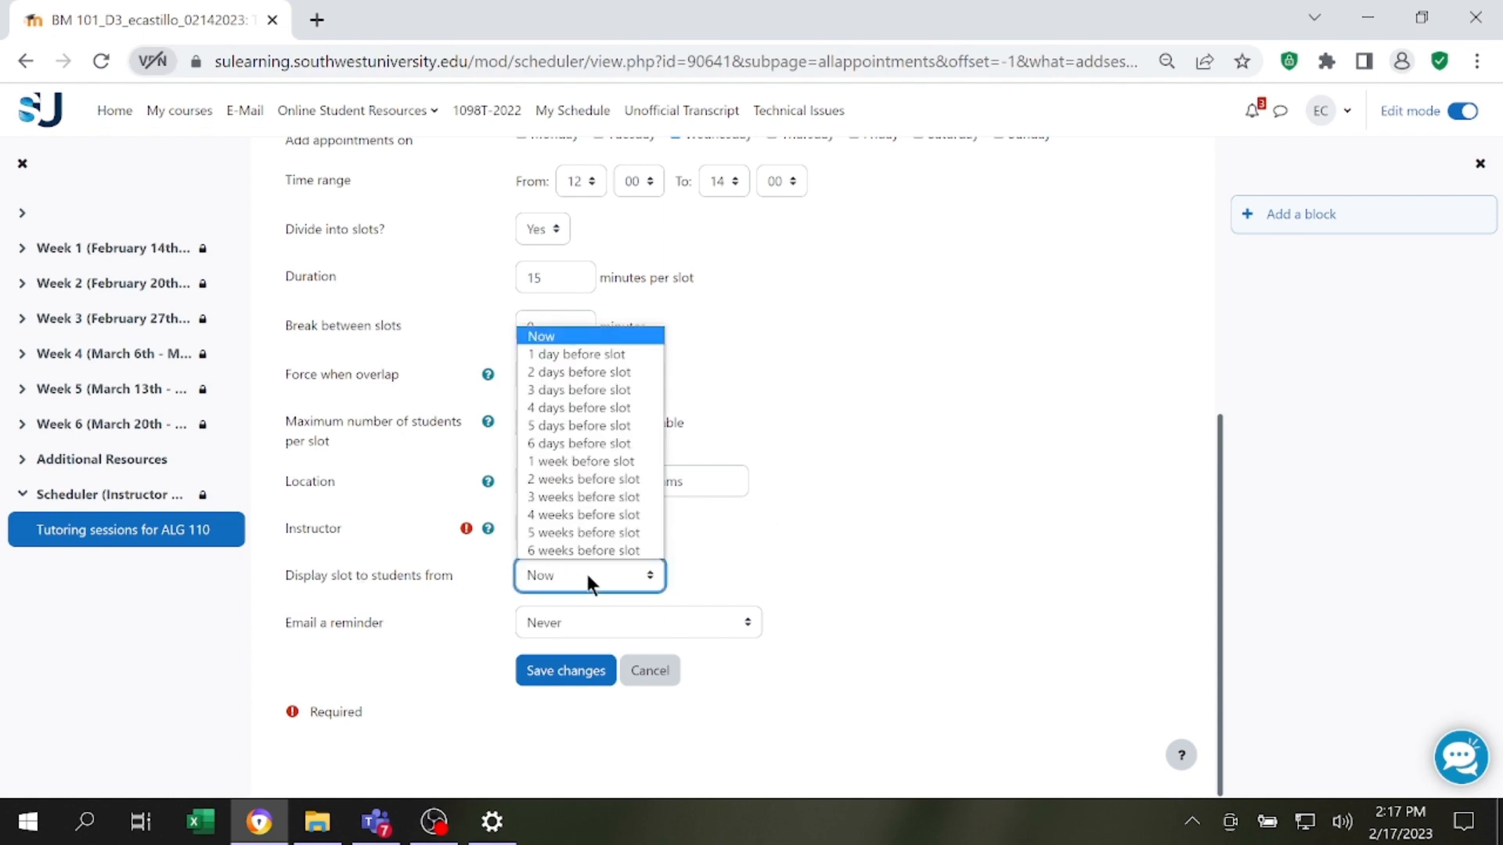
pyautogui.click(586, 571)
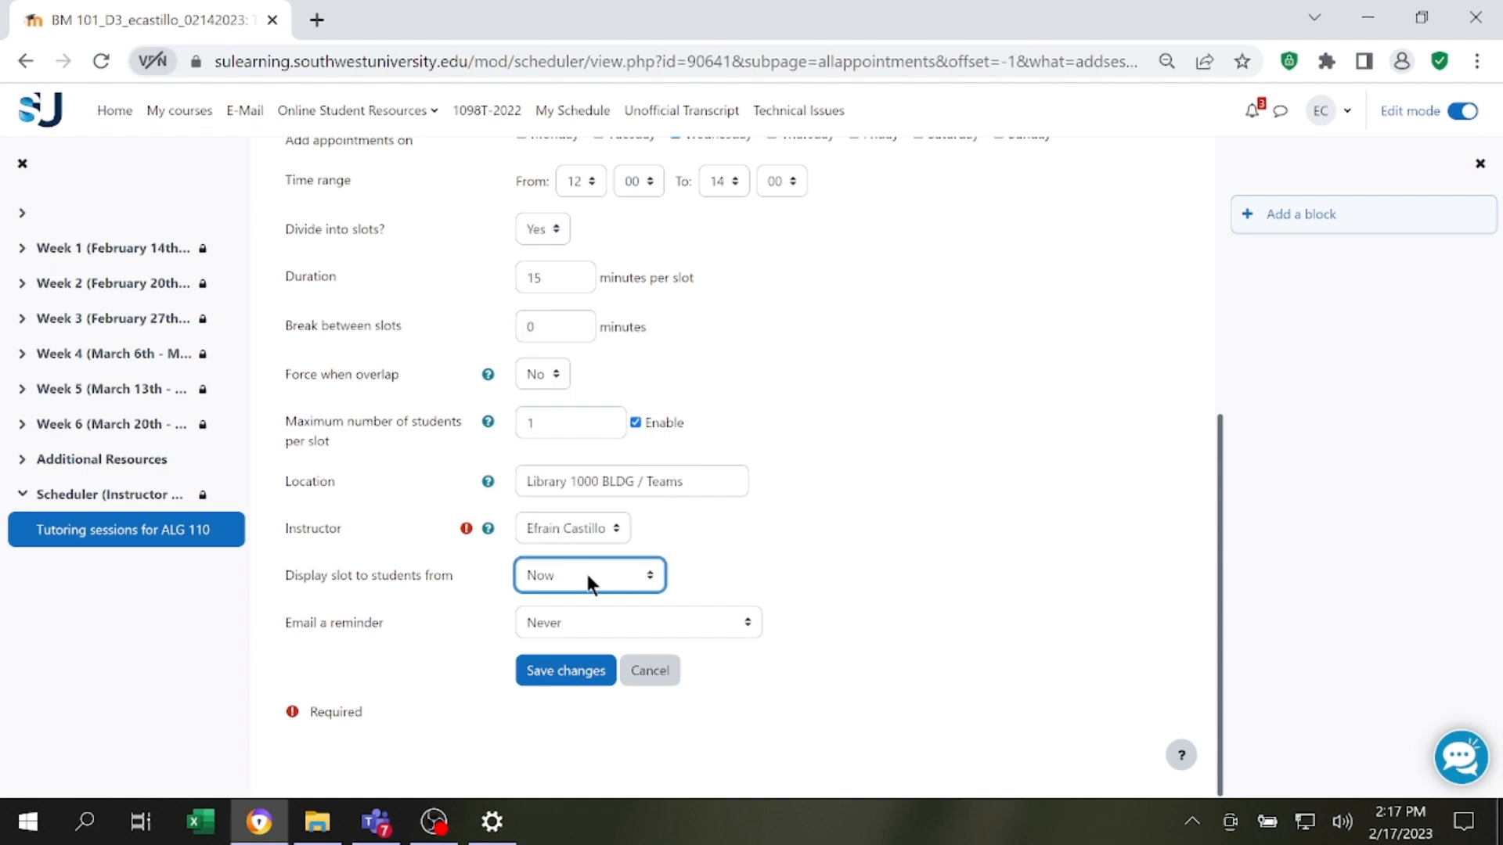
pyautogui.click(586, 577)
pyautogui.click(633, 572)
# Save the repeated slots and review the resulting list of appointment slots.
pyautogui.click(563, 674)
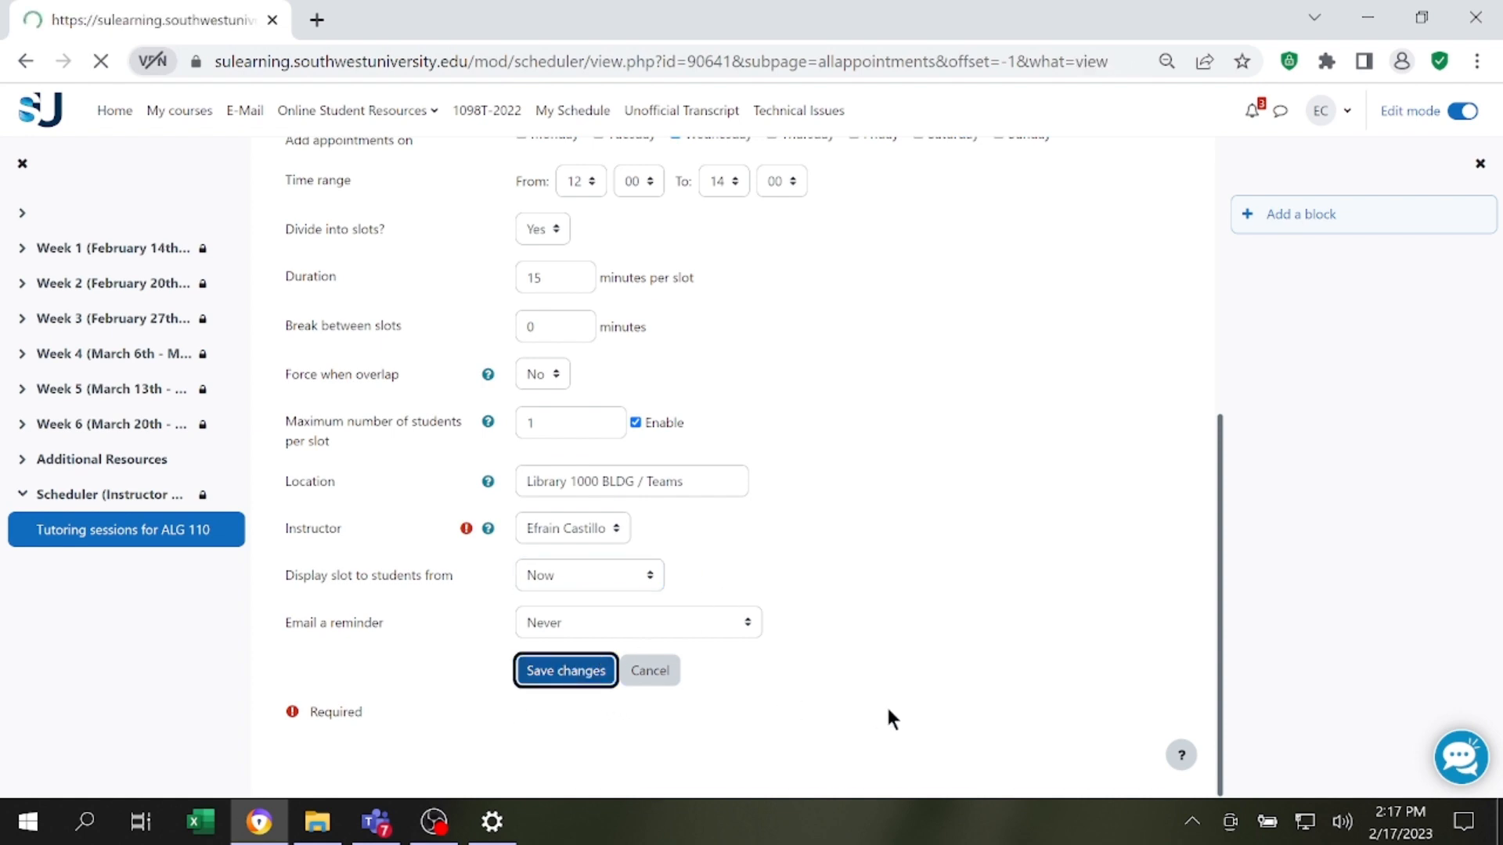
pyautogui.scroll(-4, 587, 313)
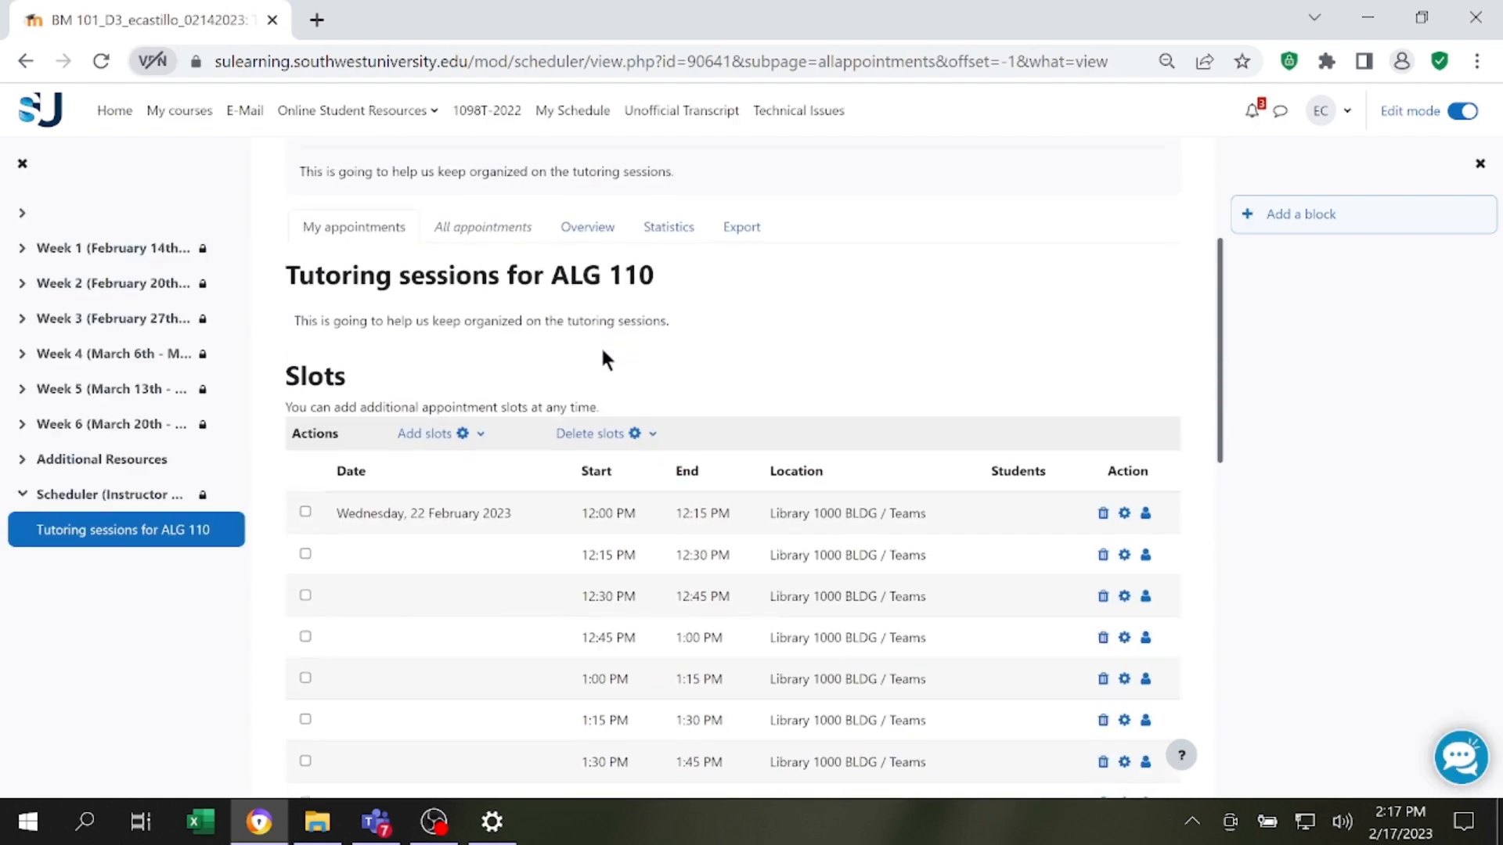
pyautogui.scroll(-2, 844, 254)
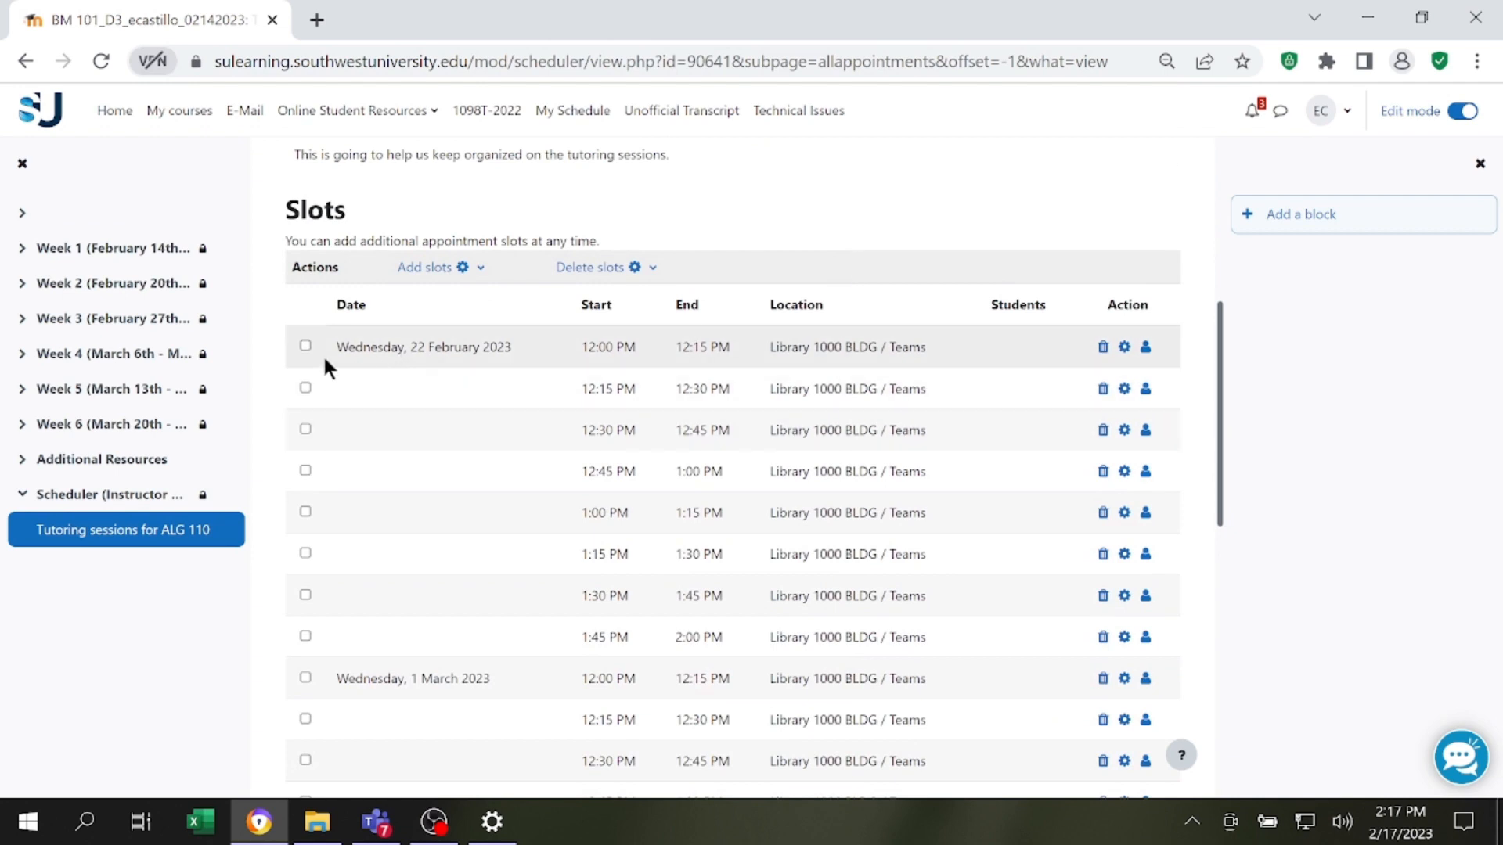
# Examine the dates, start and end times, locations and students columns of the created appointment slots.
pyautogui.moveTo(349, 347); pyautogui.dragTo(651, 343)
pyautogui.moveTo(596, 389); pyautogui.dragTo(699, 397)
pyautogui.click(861, 406)
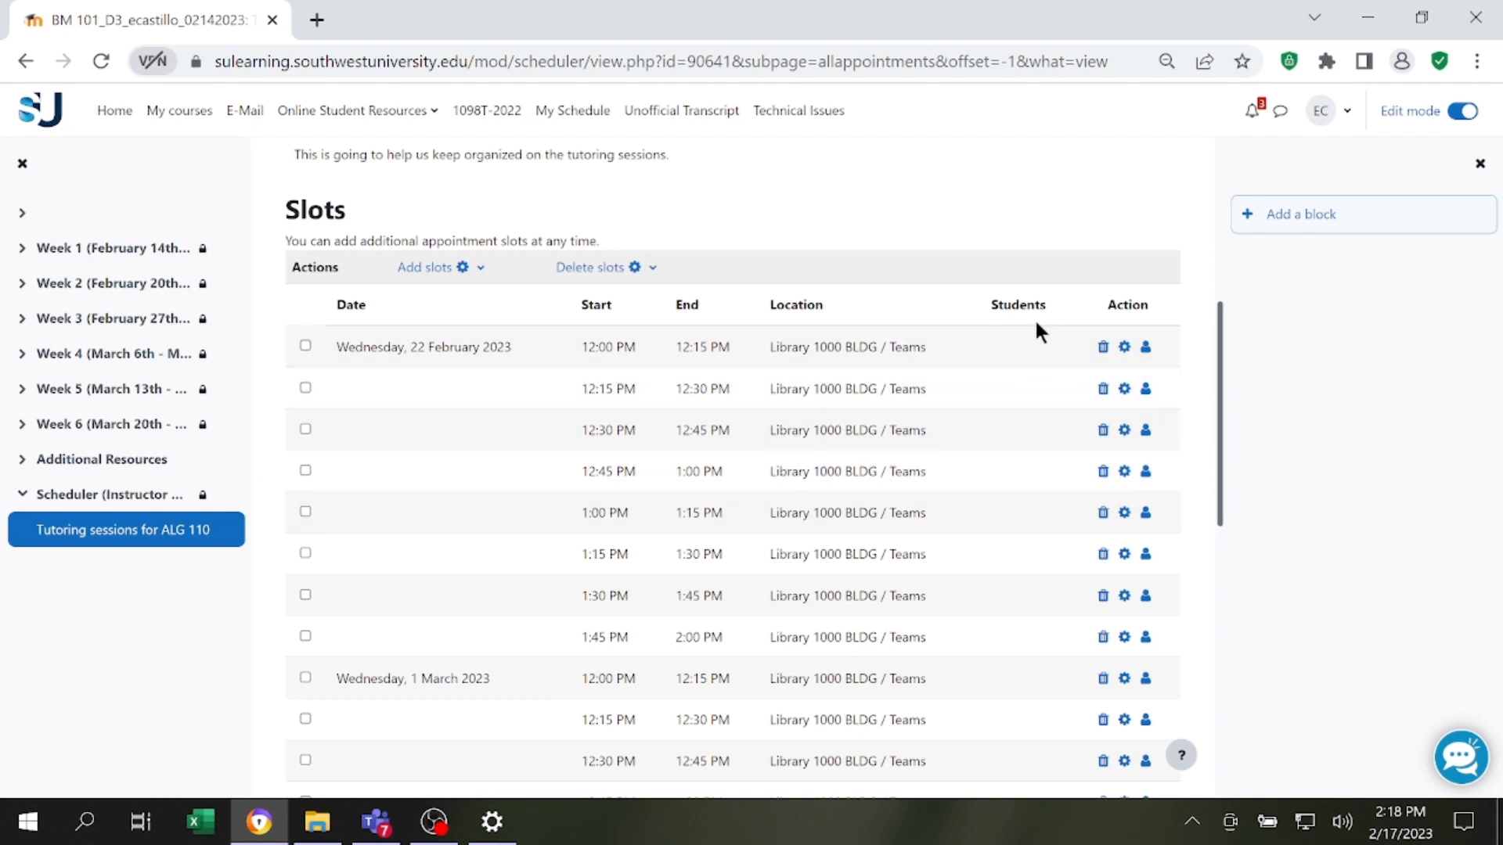
pyautogui.scroll(-4, 529, 323)
pyautogui.scroll(-6, 427, 365)
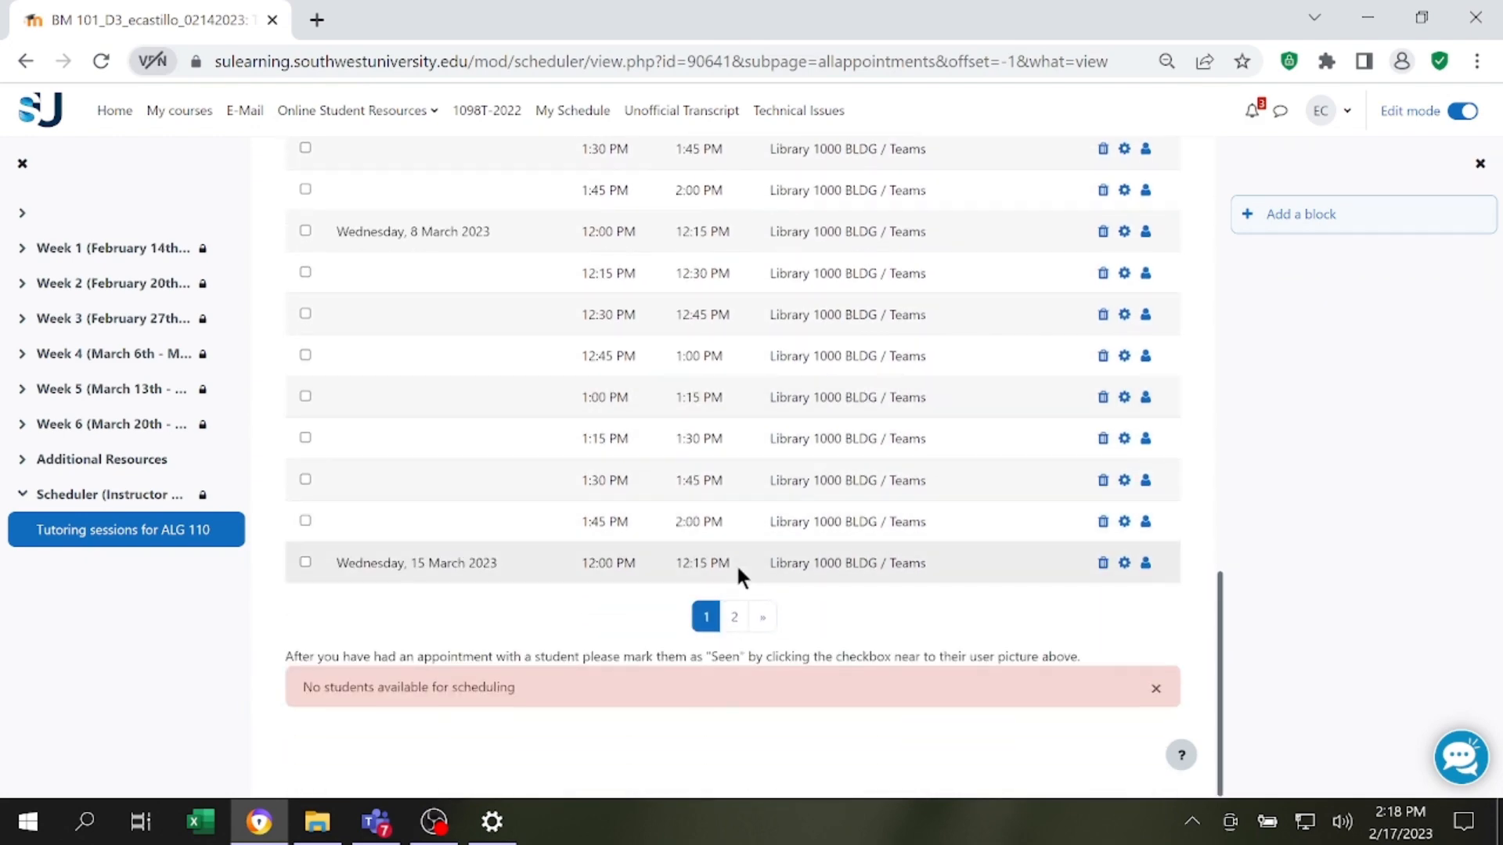
pyautogui.scroll(10, 750, 581)
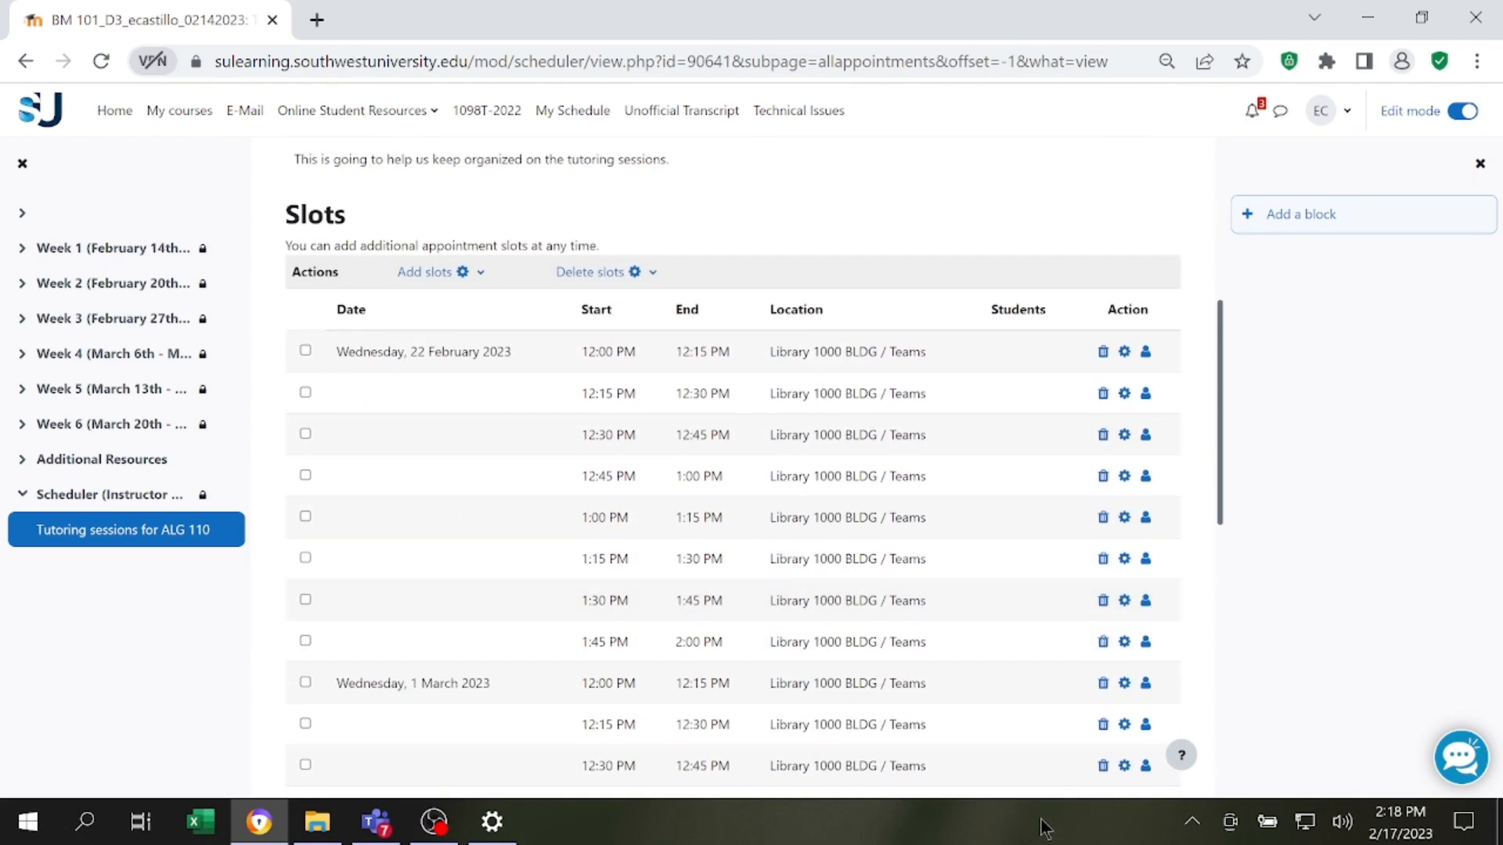
pyautogui.scroll(4, 899, 469)
pyautogui.scroll(-2, 898, 473)
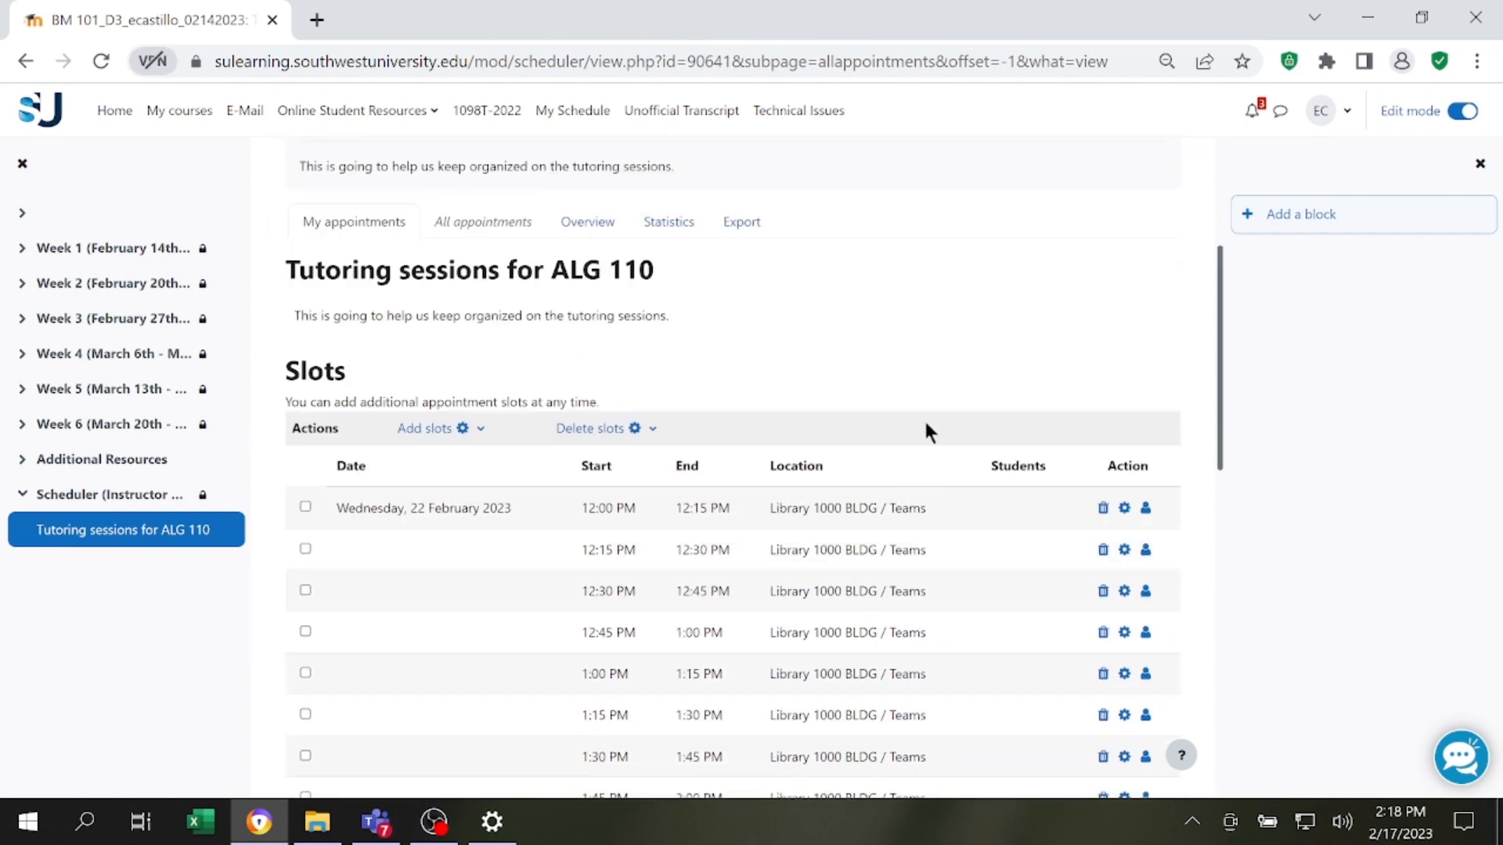
pyautogui.scroll(2, 927, 429)
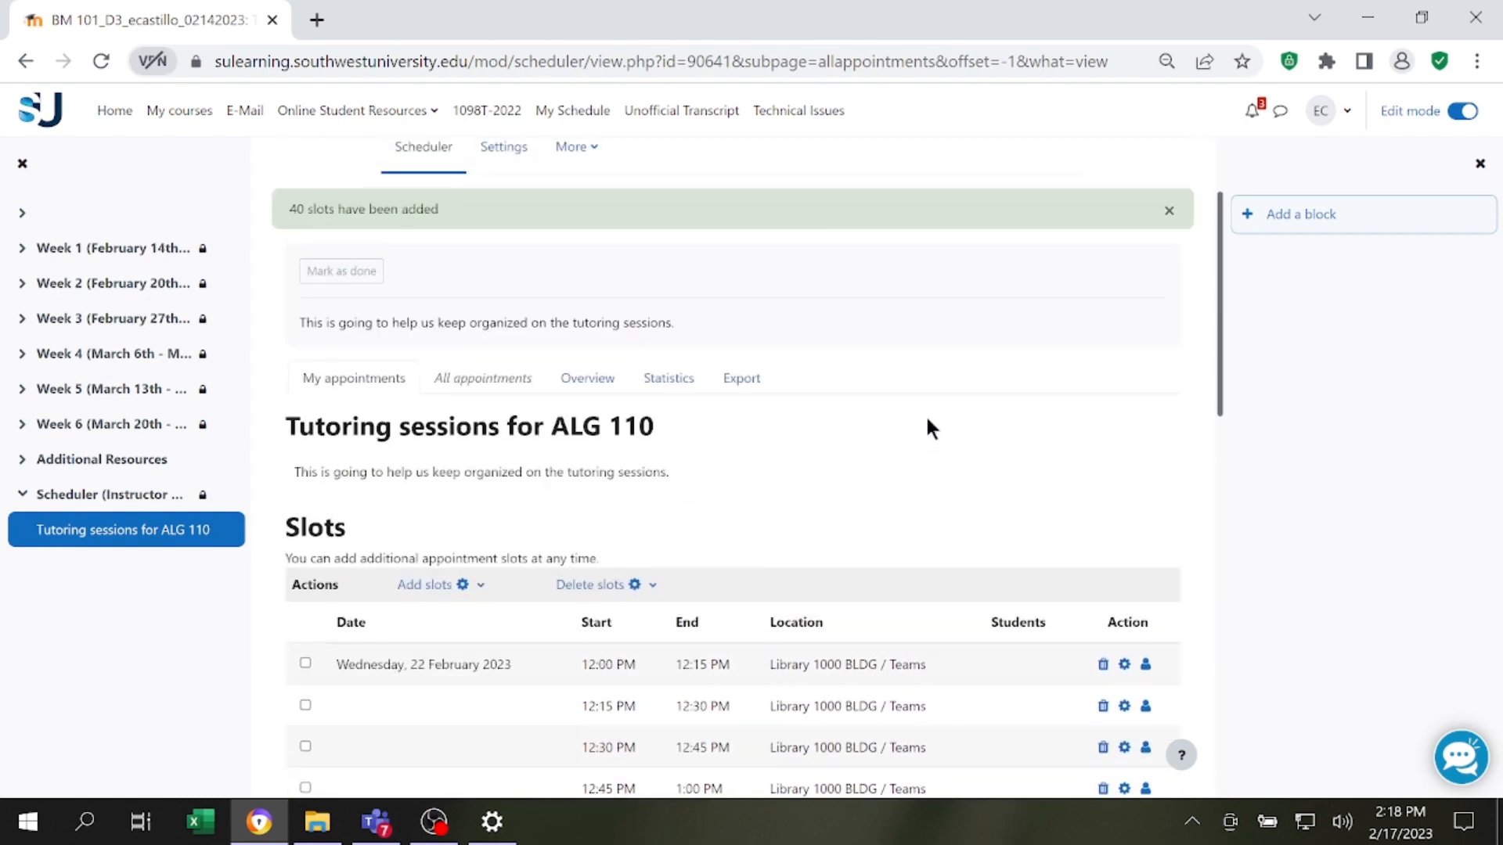
# Switch the role to Student to view the scheduler as a student.
pyautogui.click(1333, 112)
pyautogui.click(1250, 365)
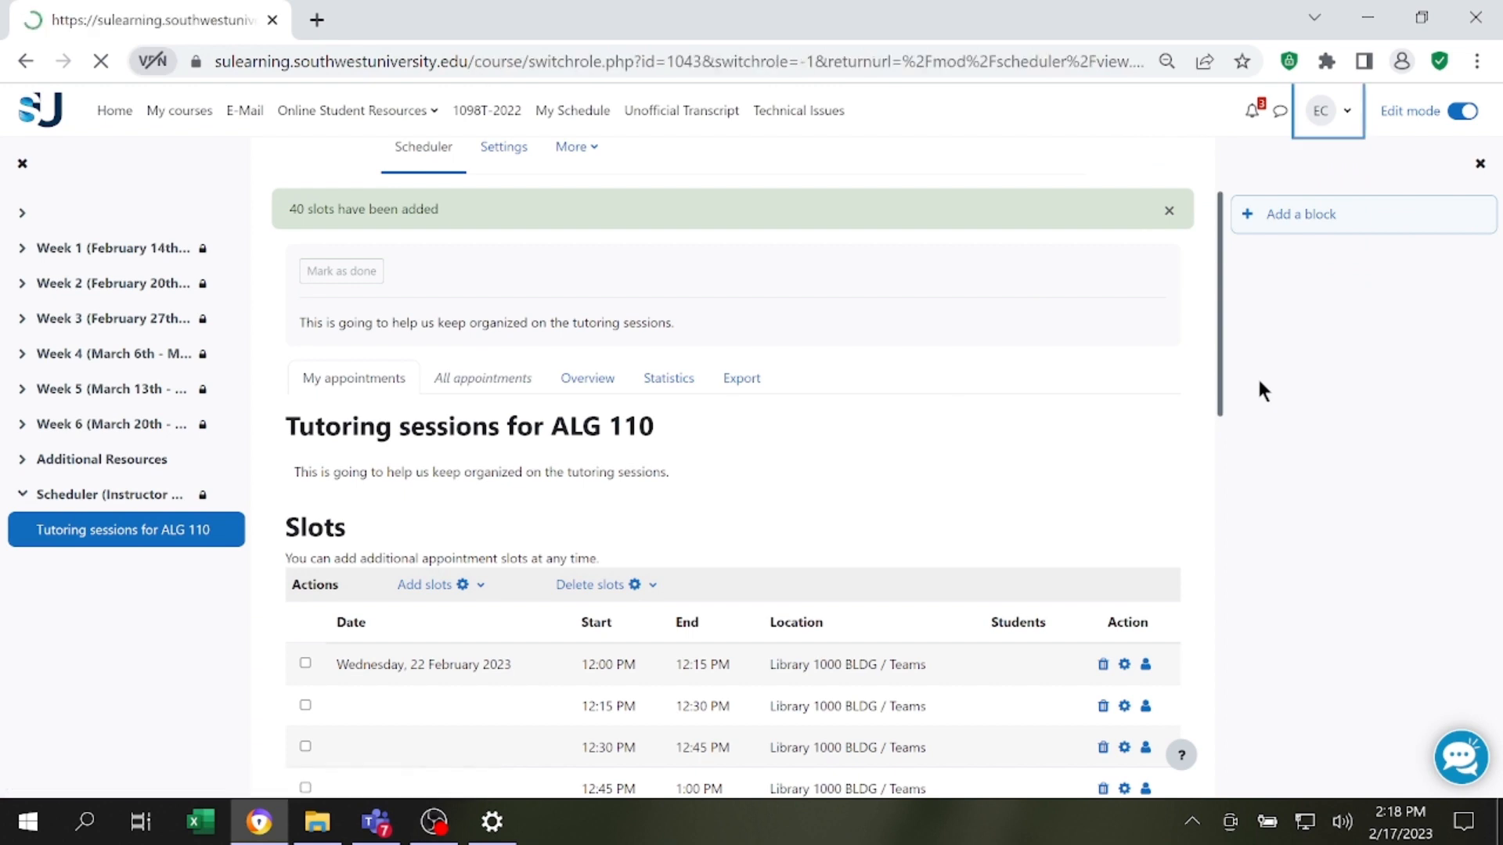
pyautogui.click(334, 476)
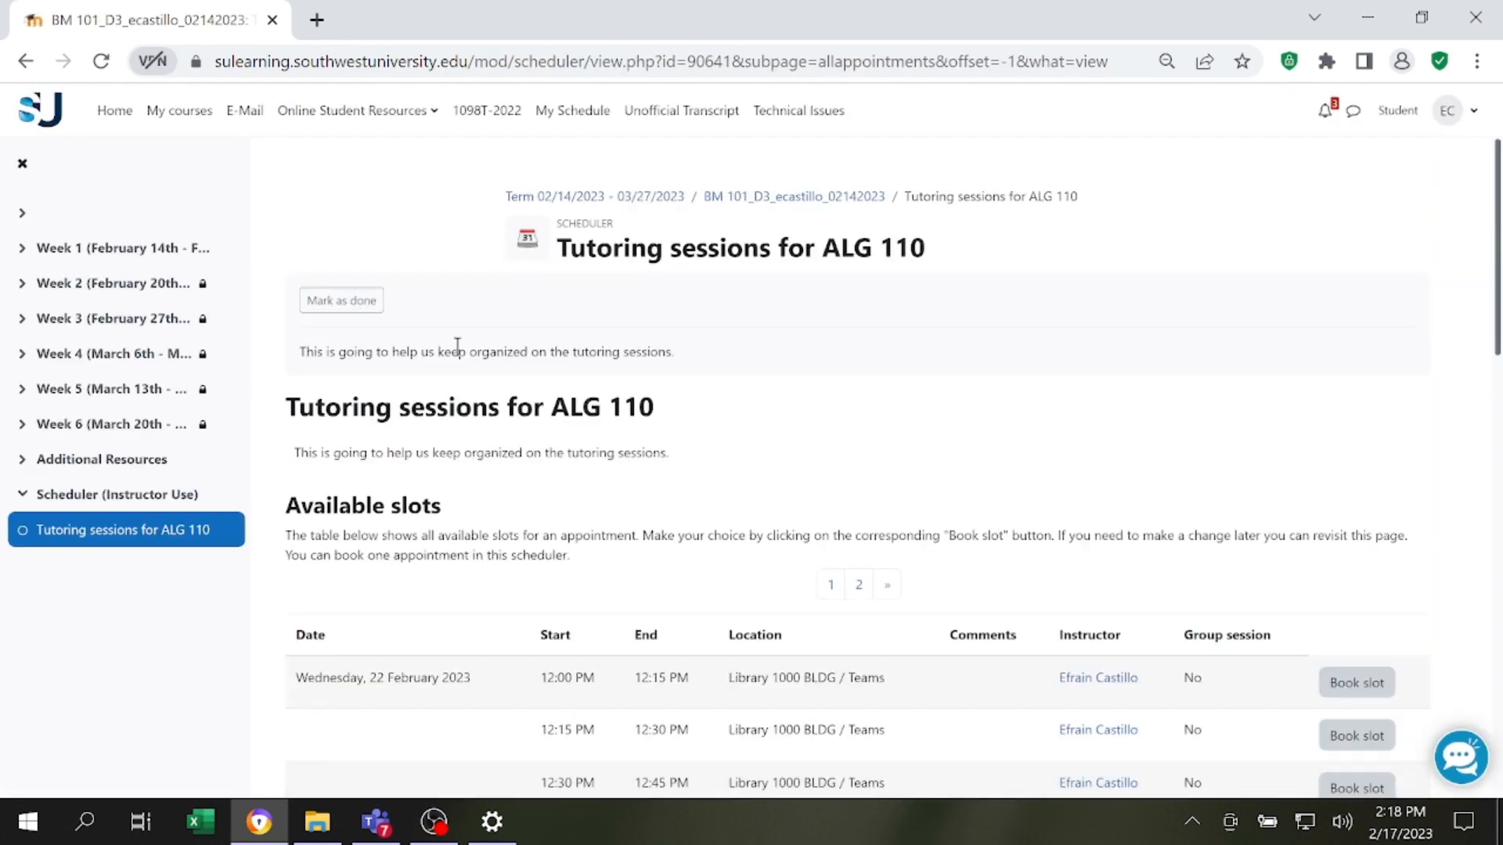
# Review the available slots and book the 12:00 PM – 12:15 PM slot on Wednesday, 1 March 2023.
pyautogui.scroll(-4, 947, 312)
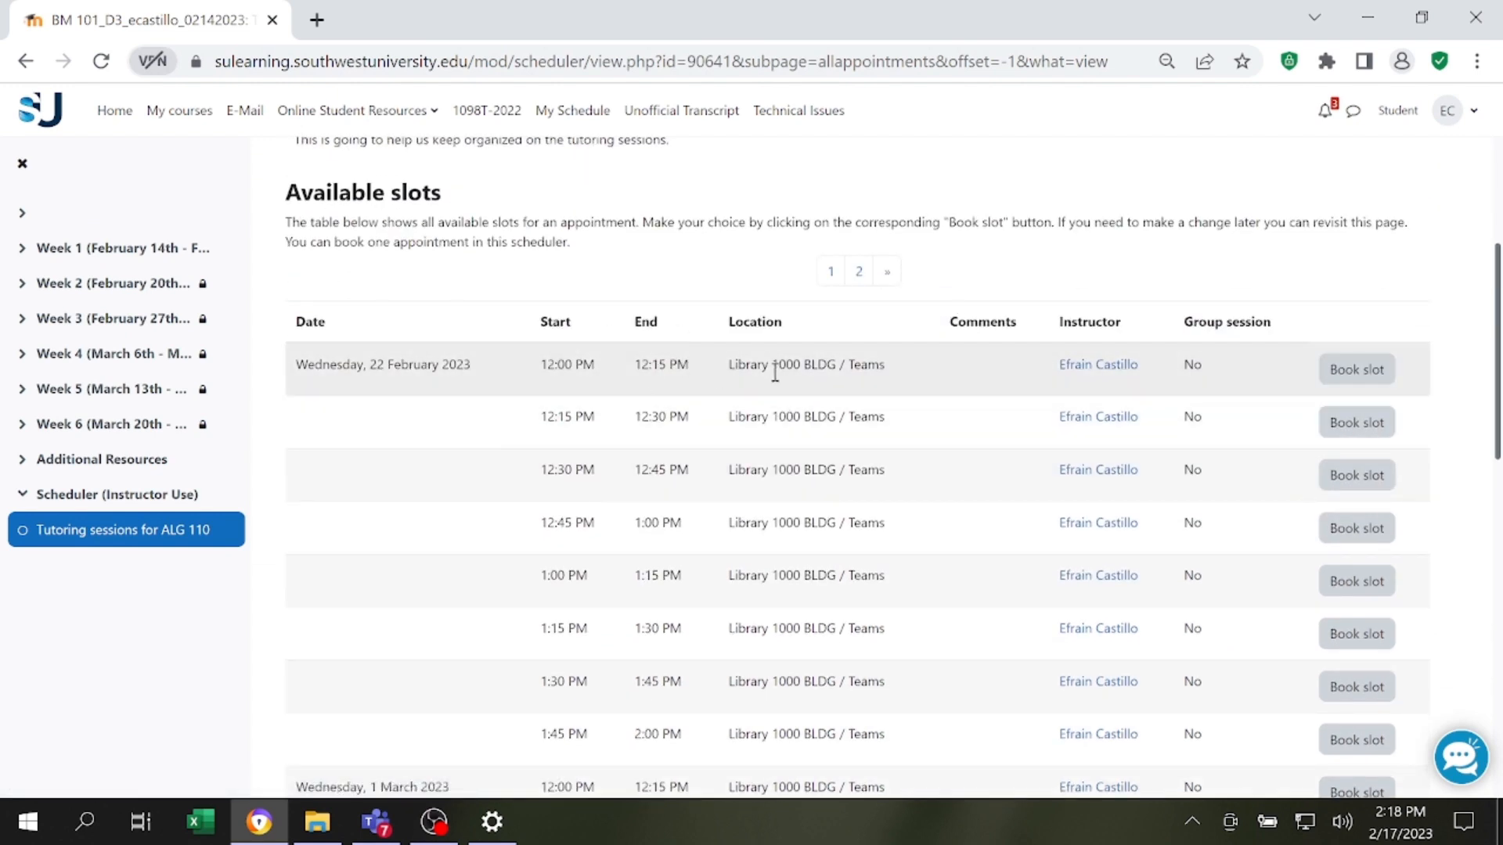
pyautogui.moveTo(734, 365); pyautogui.dragTo(908, 379)
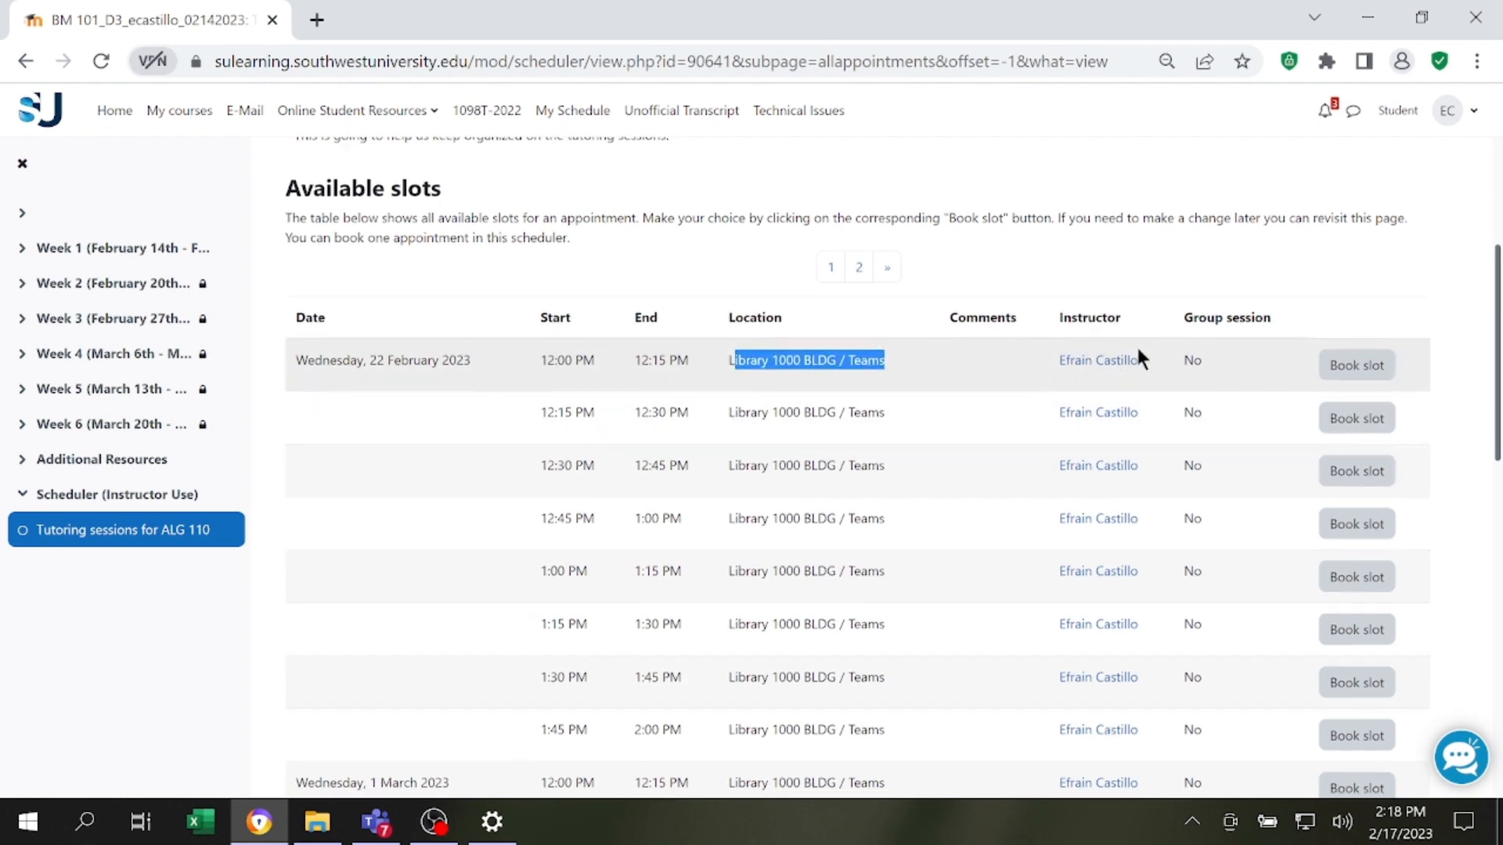
pyautogui.scroll(-5, 1174, 485)
pyautogui.scroll(5, 1157, 479)
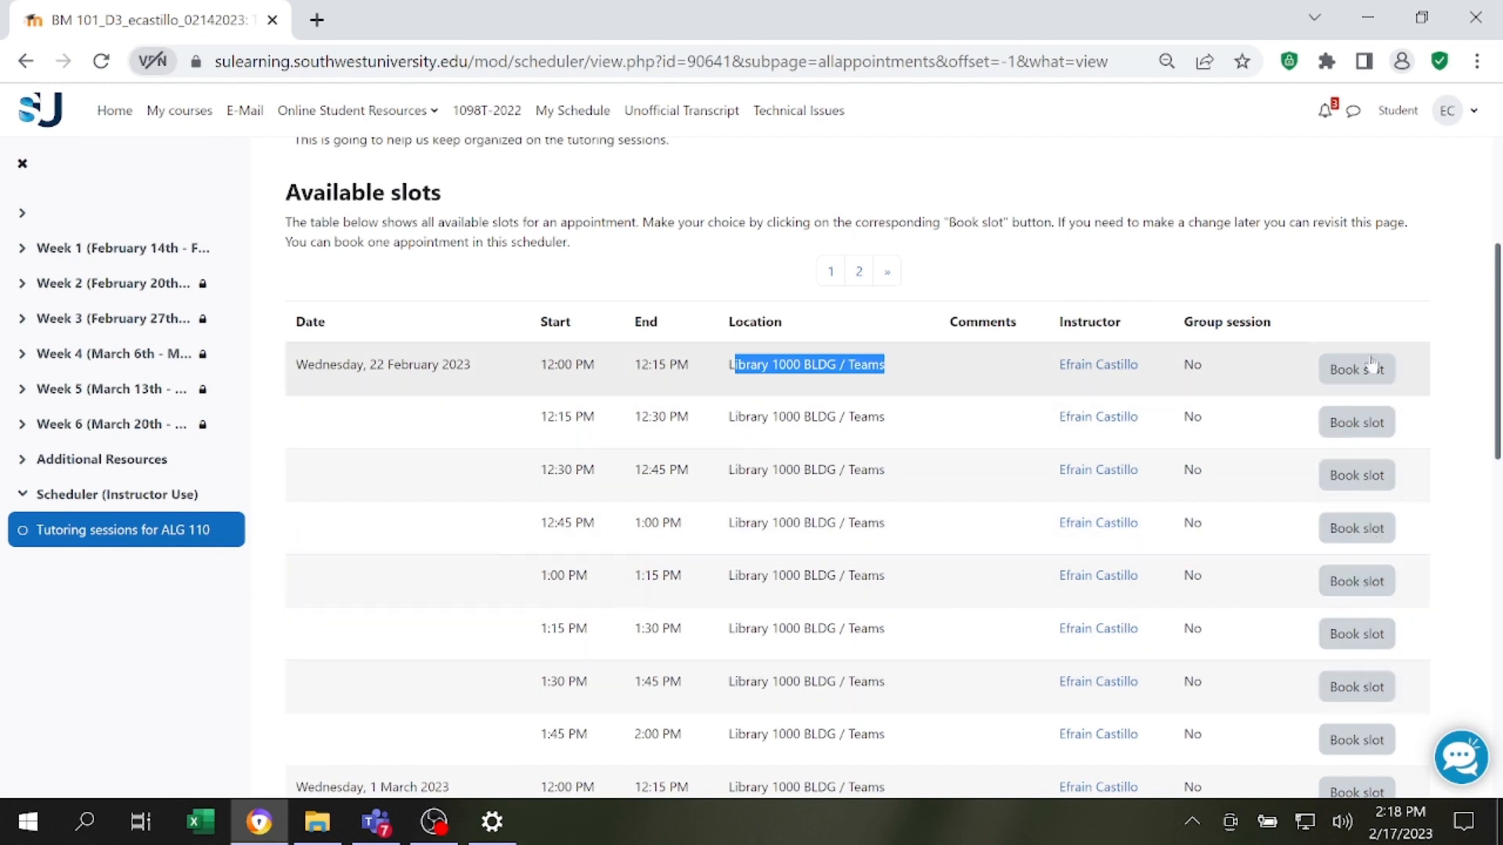
pyautogui.scroll(-2, 1363, 618)
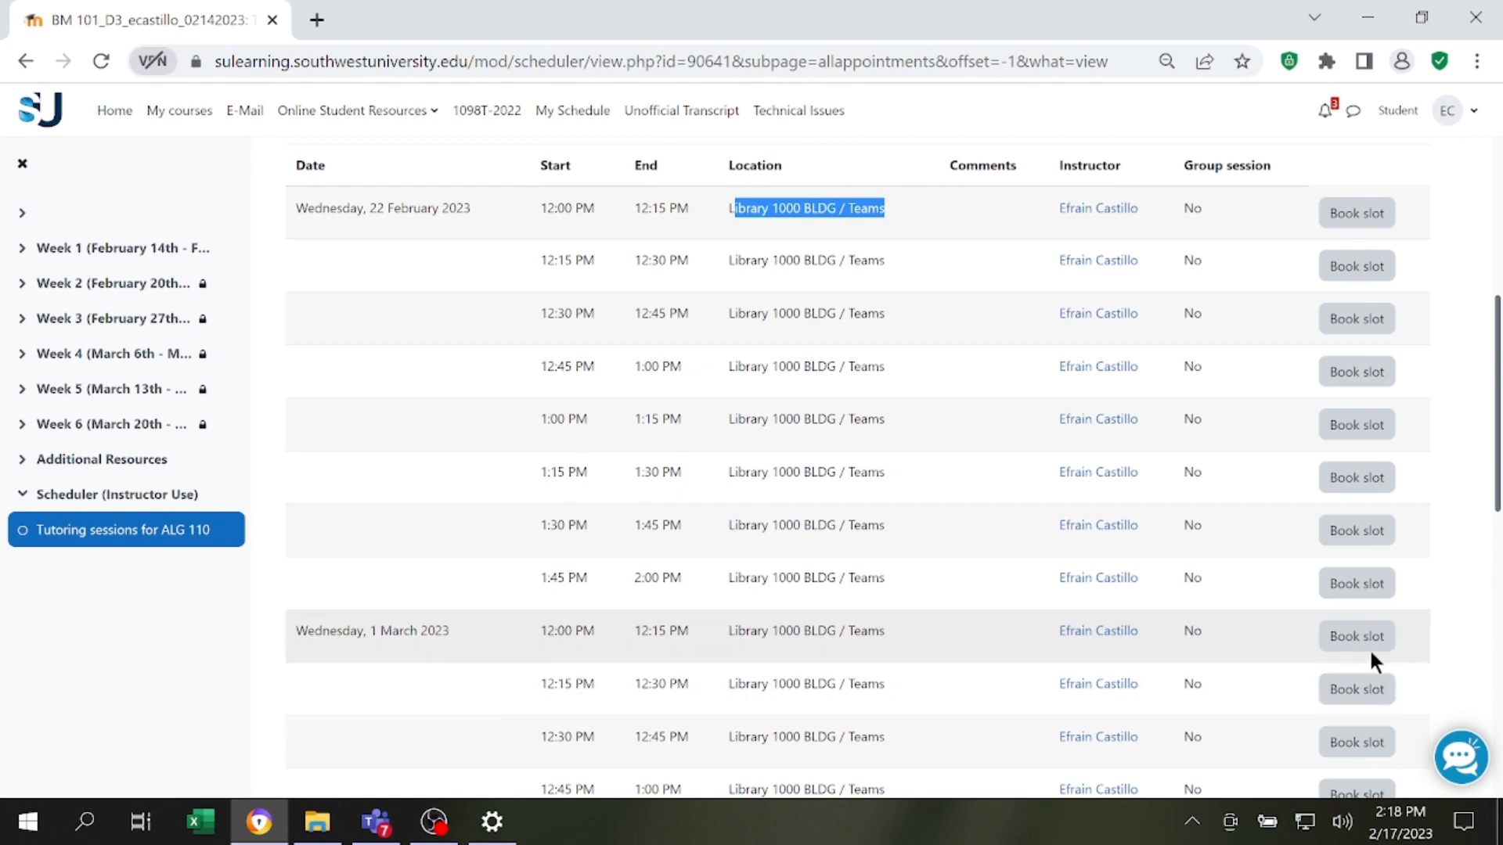
pyautogui.moveTo(295, 630); pyautogui.dragTo(375, 635)
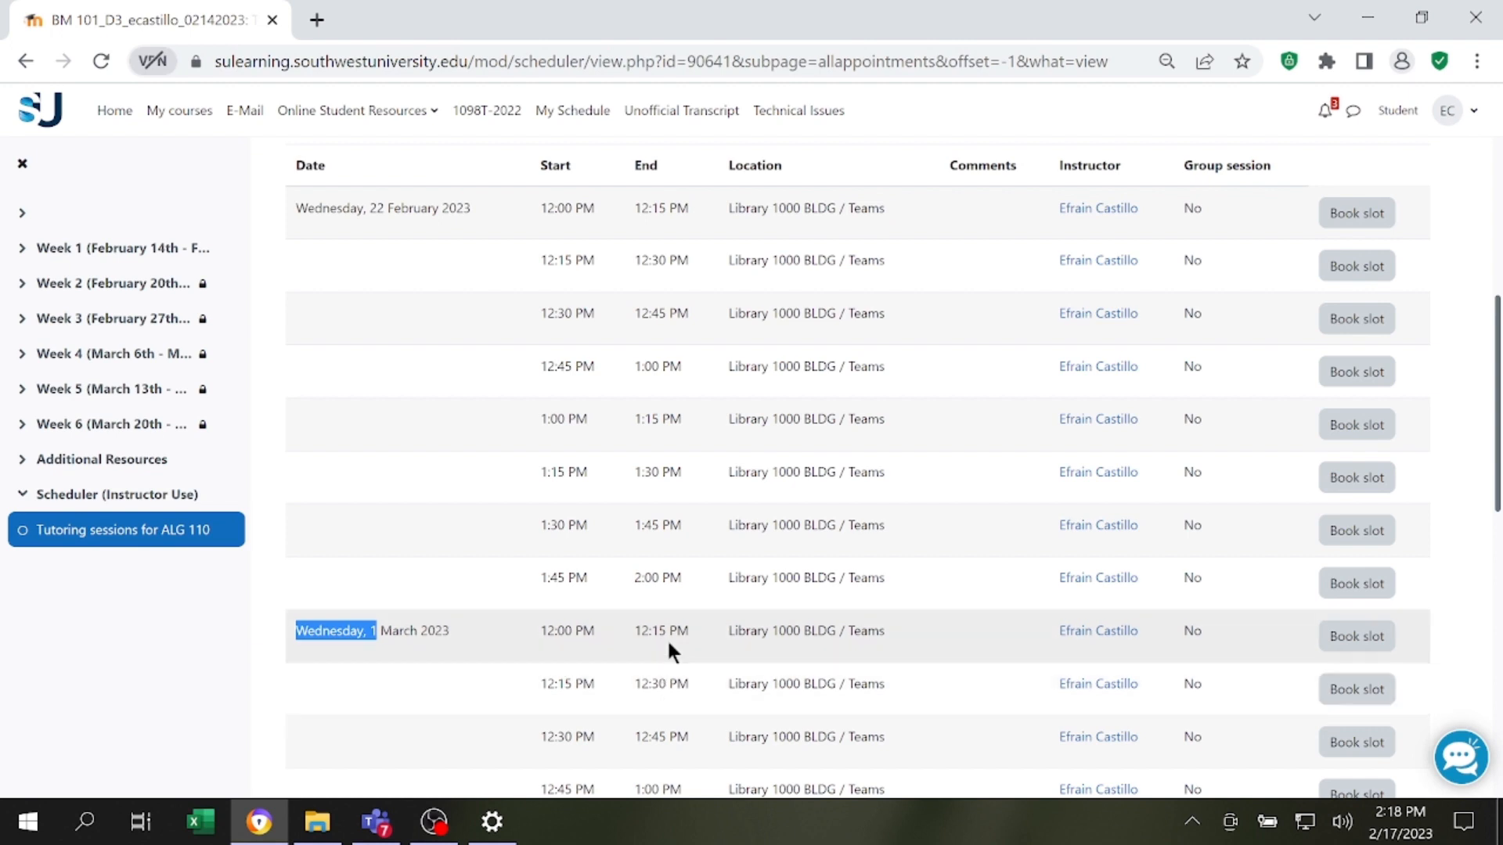
pyautogui.click(1367, 650)
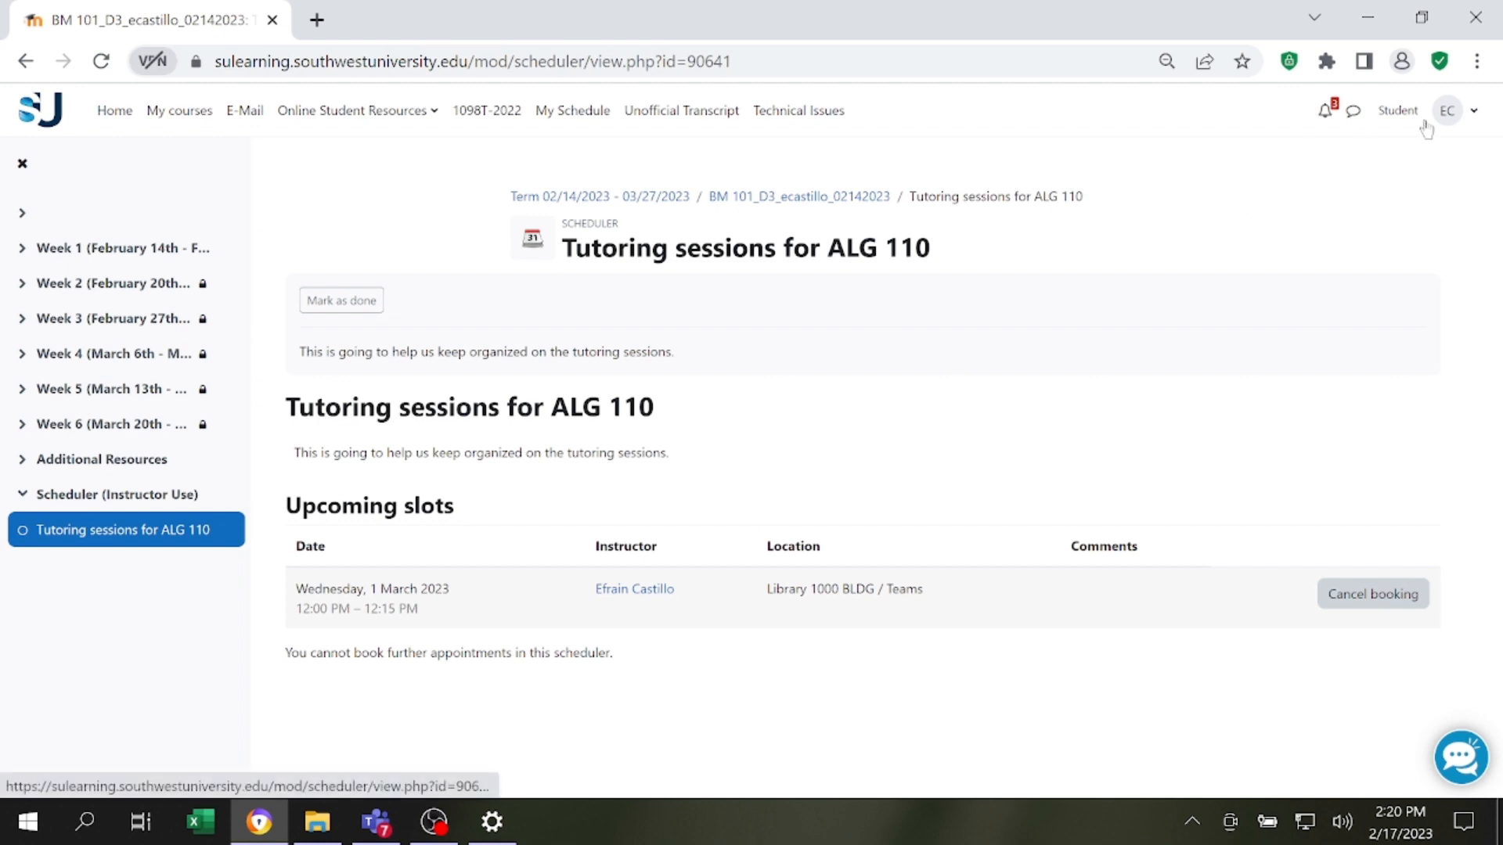
# Return from the Student role to the instructor's view and examine the student and location of the booked 1 March 2023 slot.
pyautogui.click(1447, 111)
pyautogui.click(1352, 366)
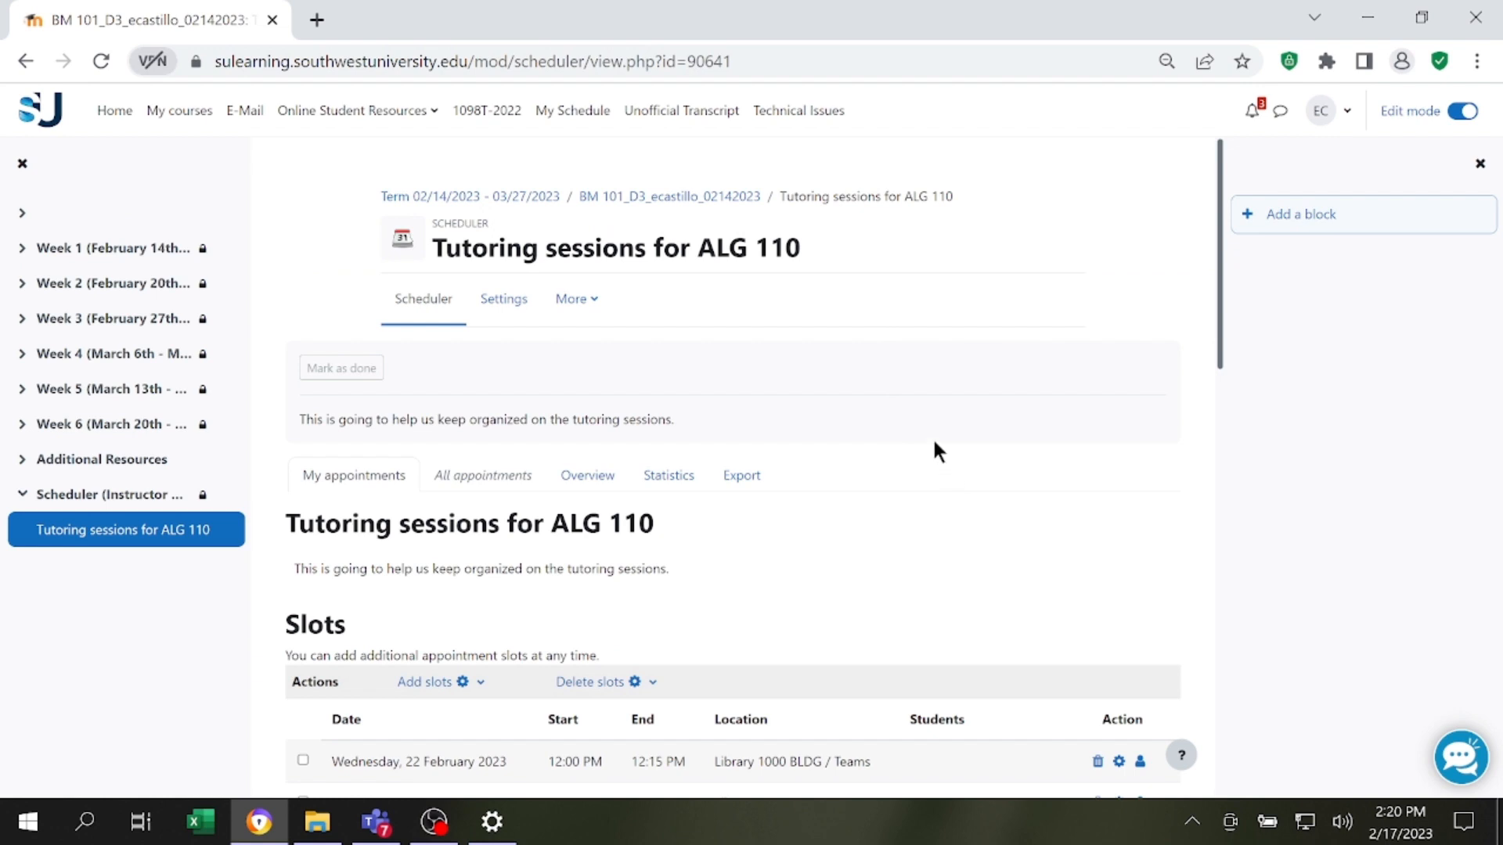
pyautogui.scroll(-6, 932, 437)
pyautogui.scroll(-1, 906, 183)
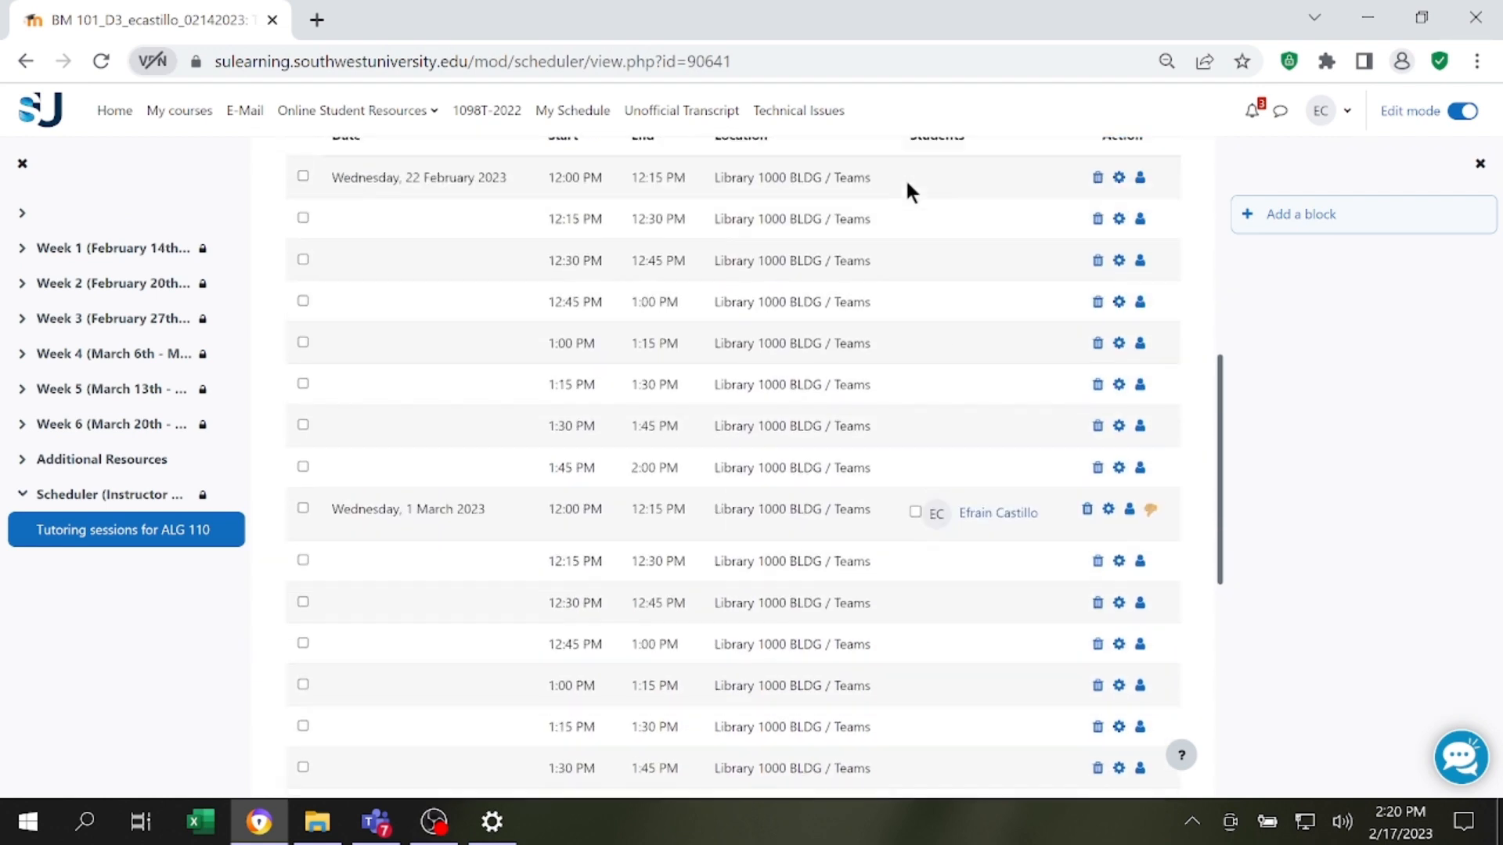
pyautogui.scroll(1, 906, 182)
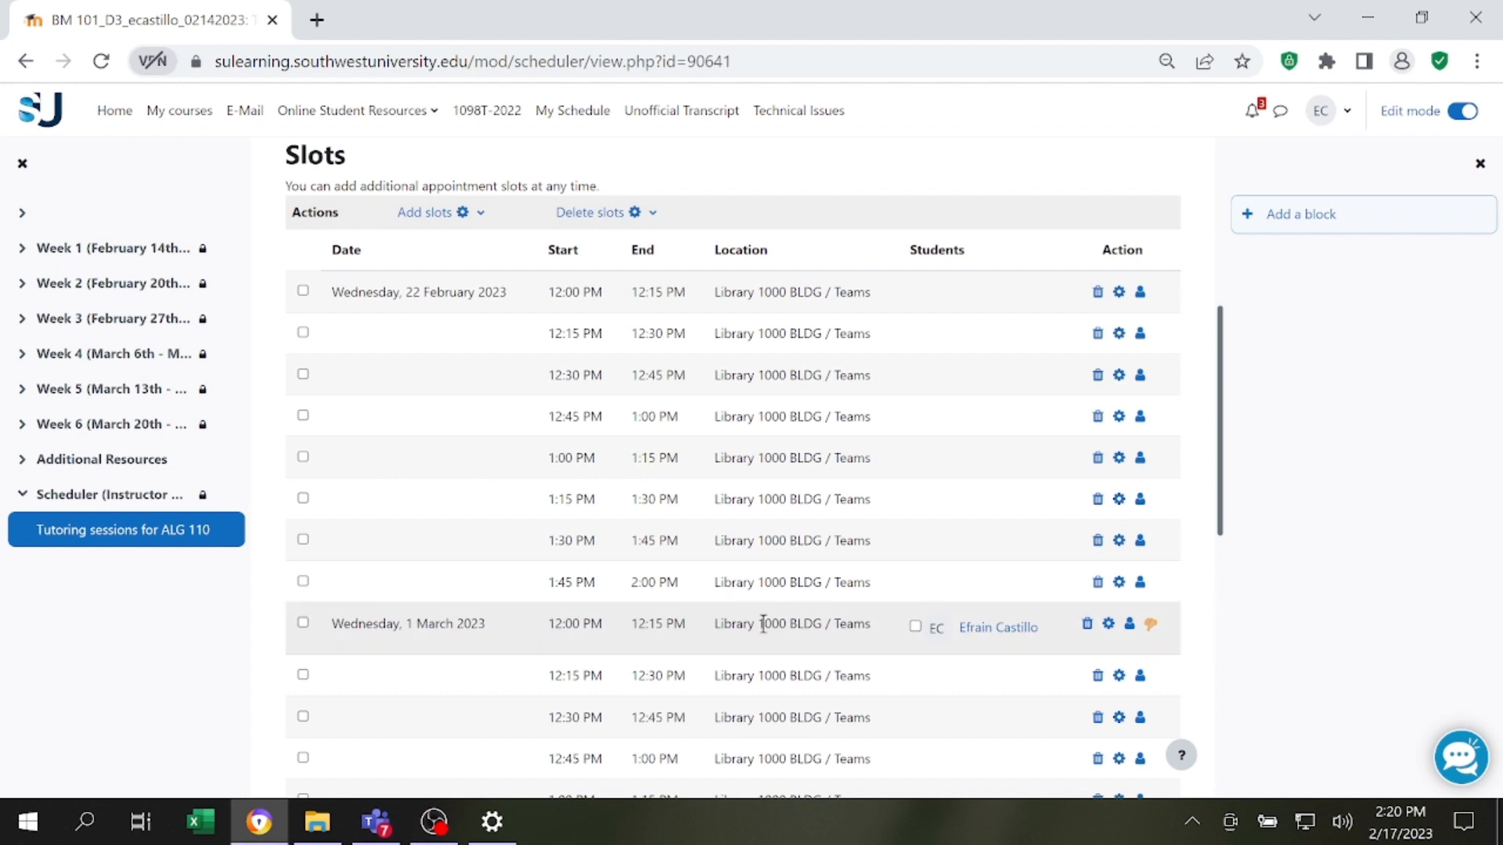
pyautogui.scroll(-2, 943, 647)
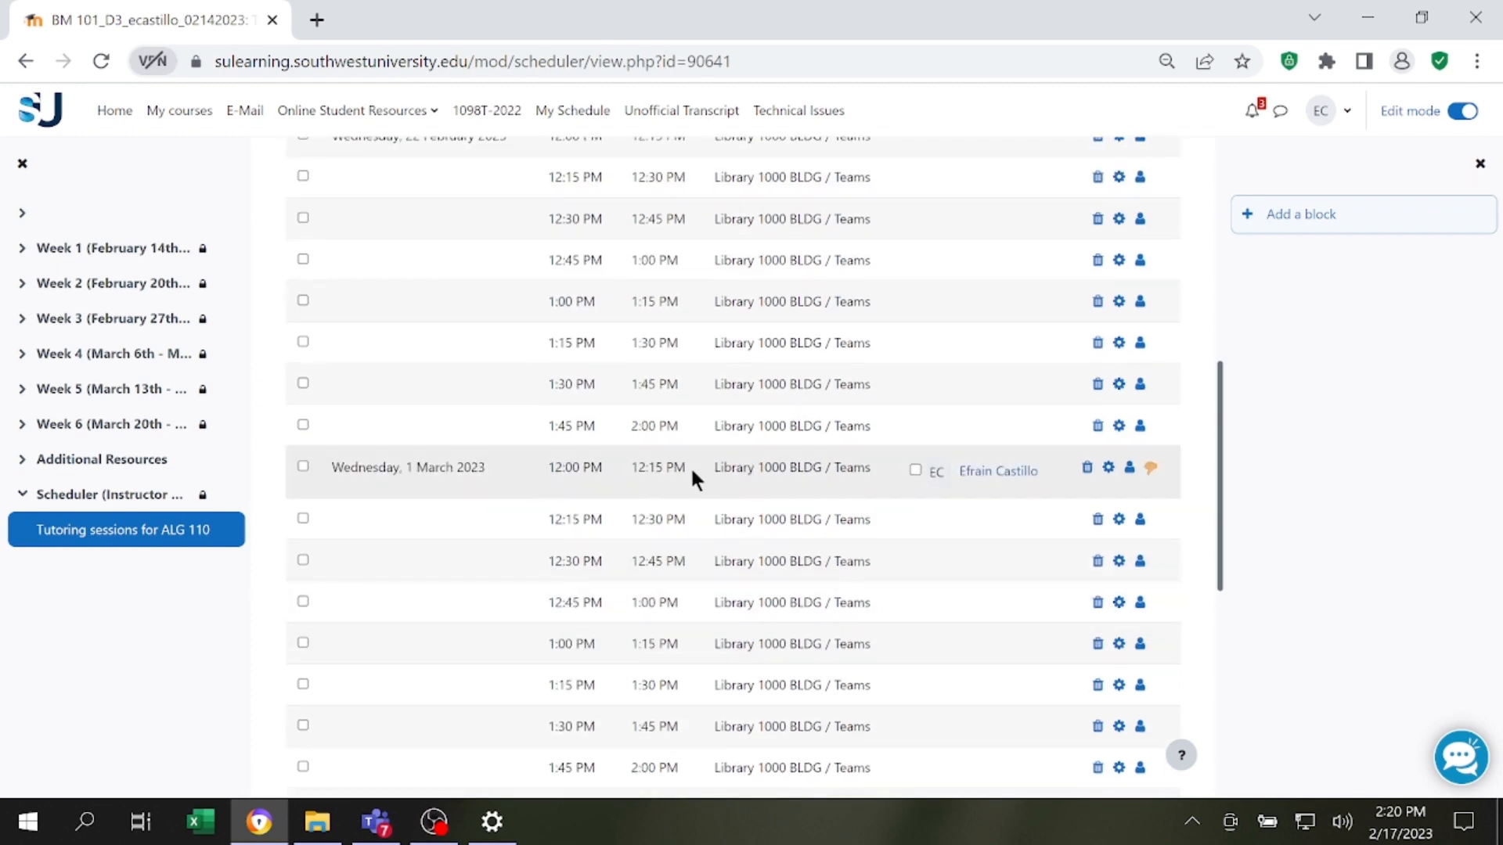
pyautogui.moveTo(725, 463); pyautogui.dragTo(822, 465)
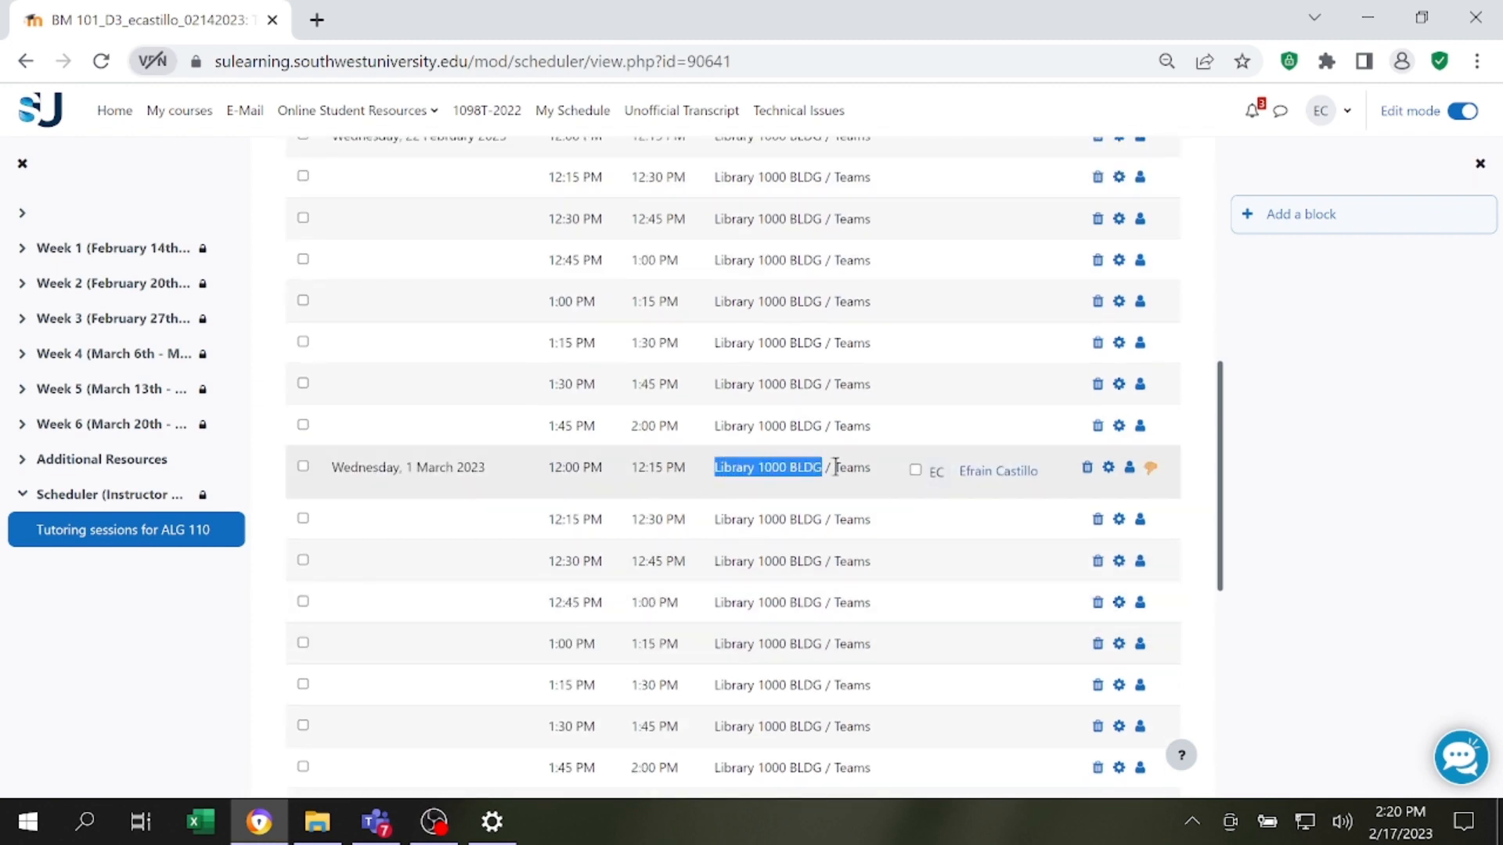
pyautogui.moveTo(714, 470); pyautogui.dragTo(819, 476)
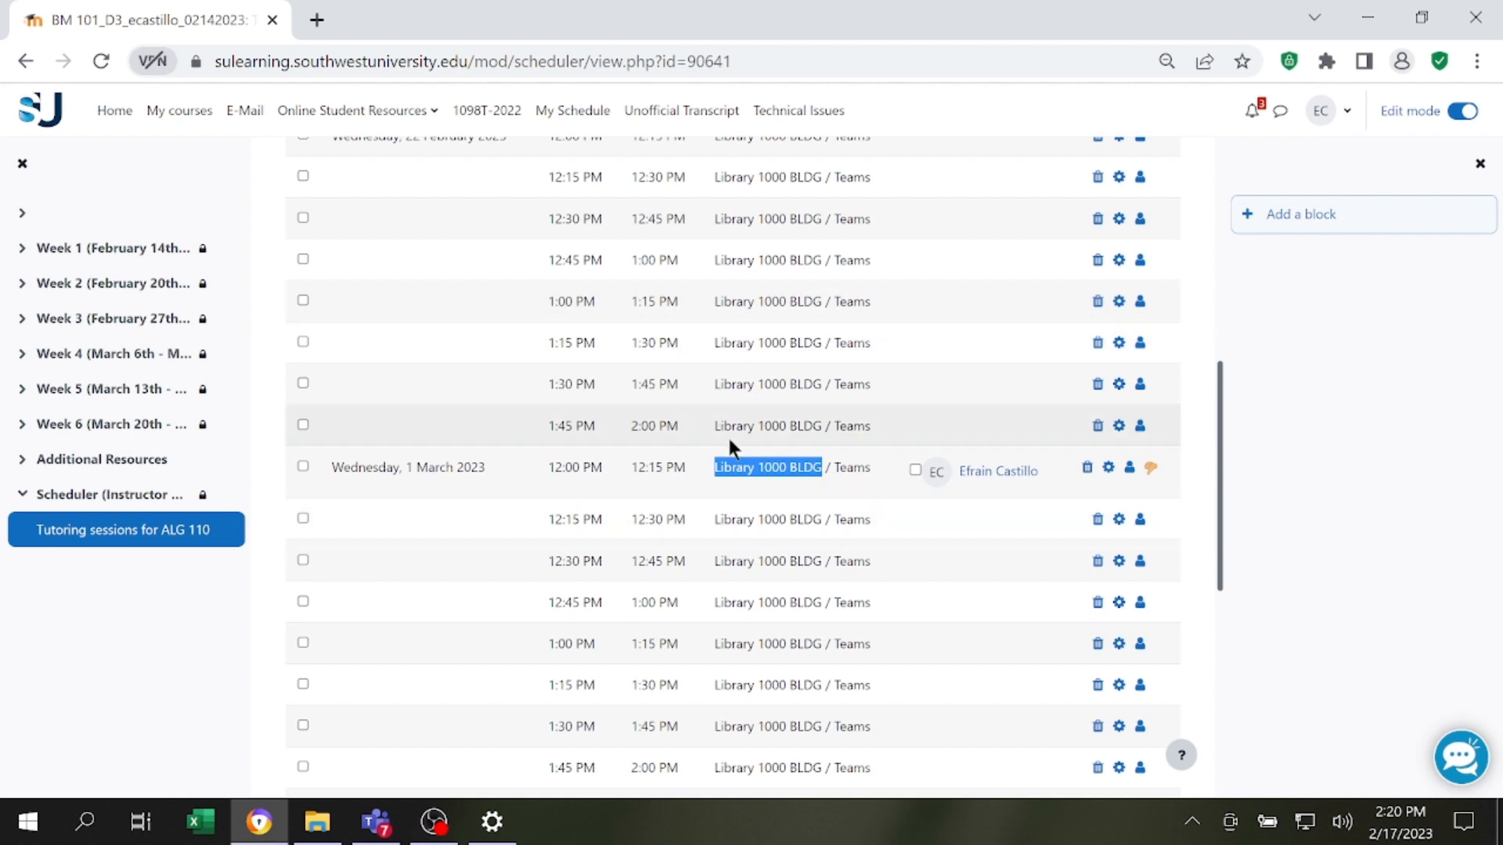
pyautogui.moveTo(833, 469); pyautogui.dragTo(871, 476)
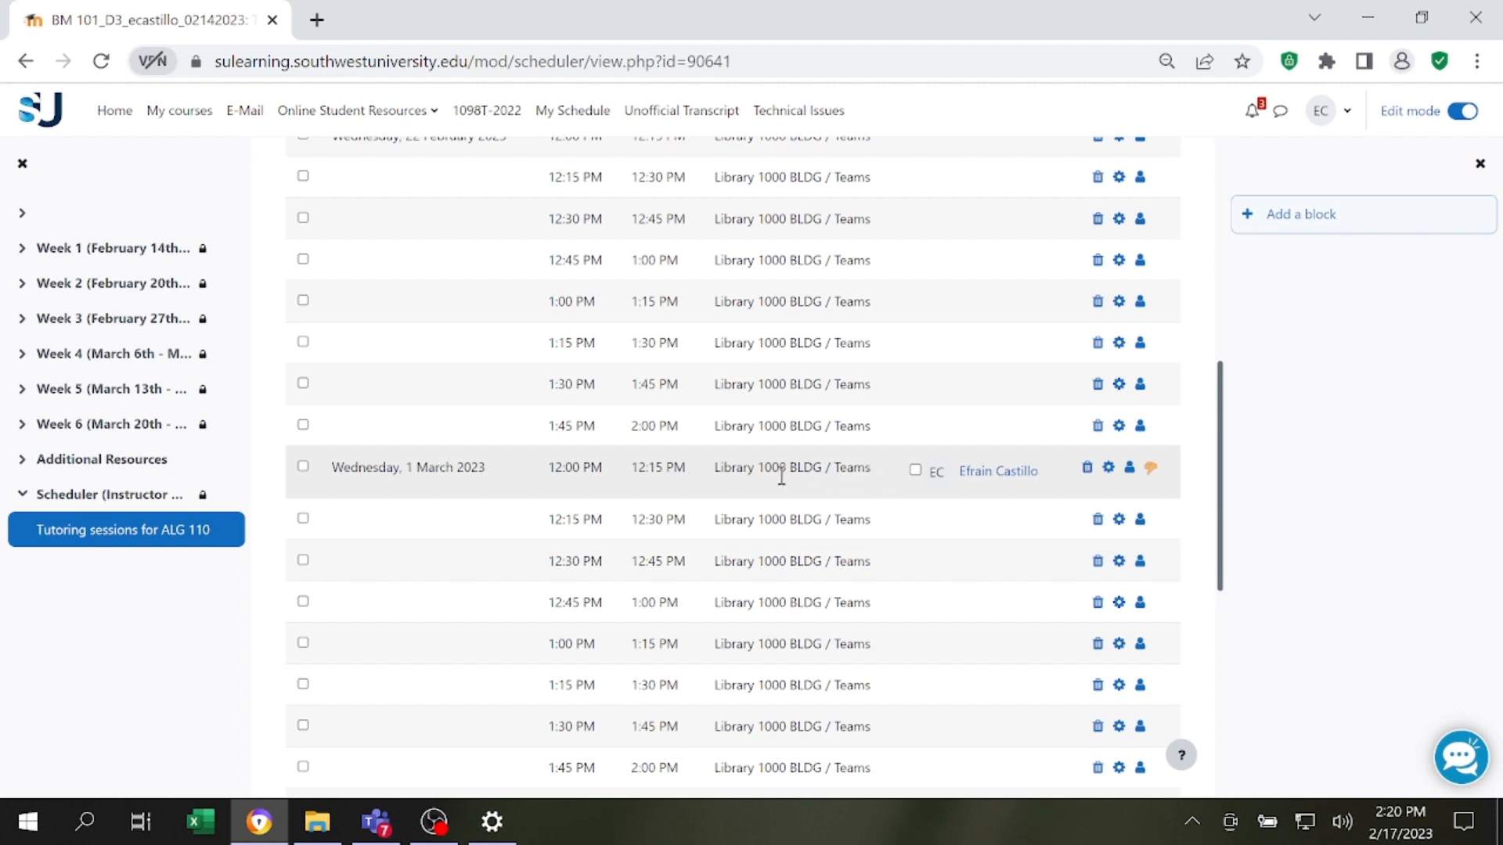
pyautogui.moveTo(716, 468); pyautogui.dragTo(785, 472)
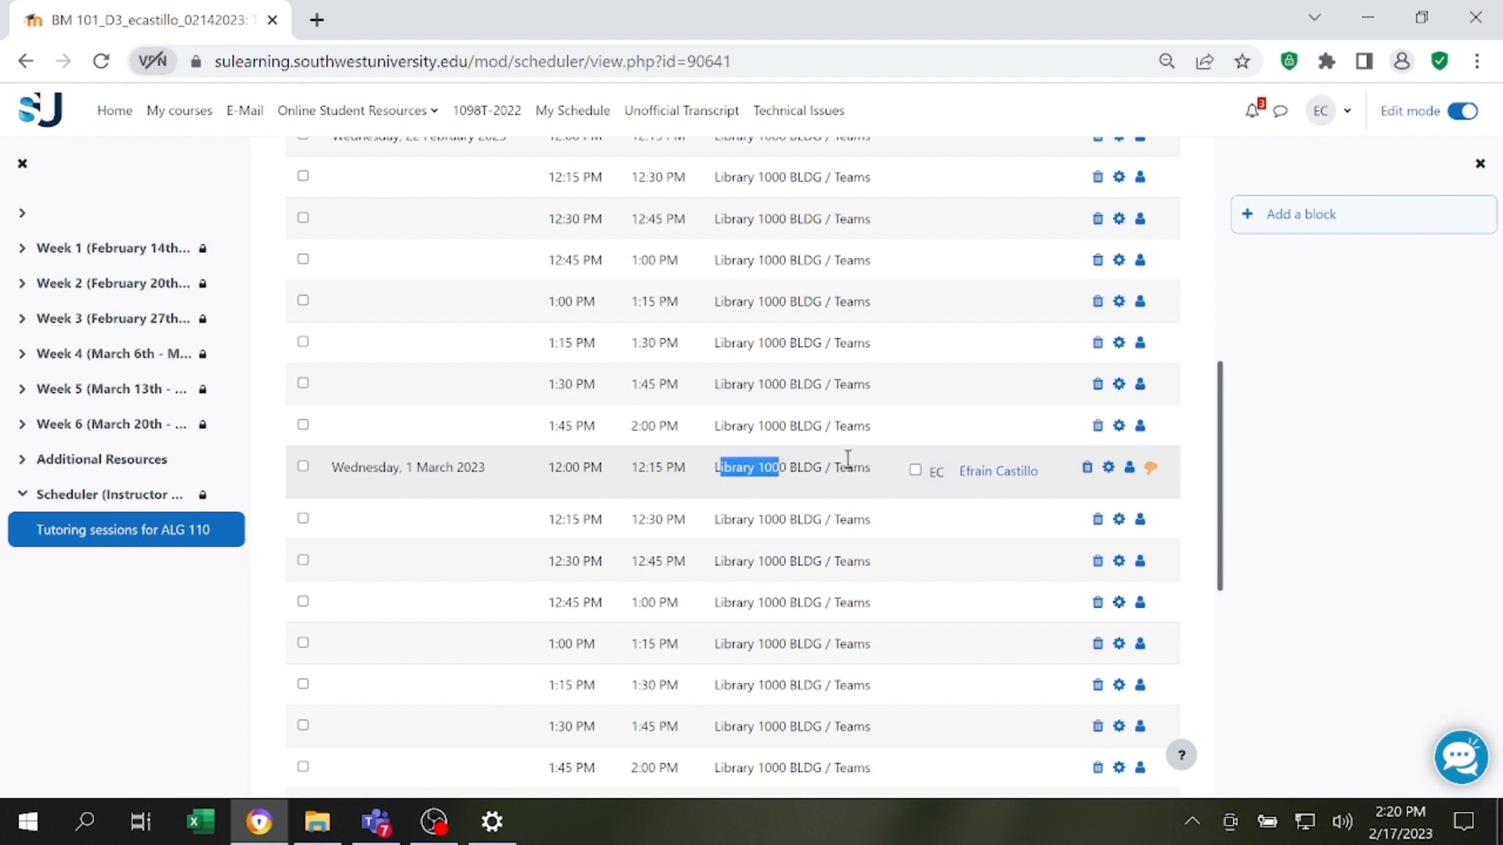
# Revoke the appointment in the 12:00 PM slot on Wednesday, 1 March 2023 and review the slot list.
pyautogui.click(1152, 469)
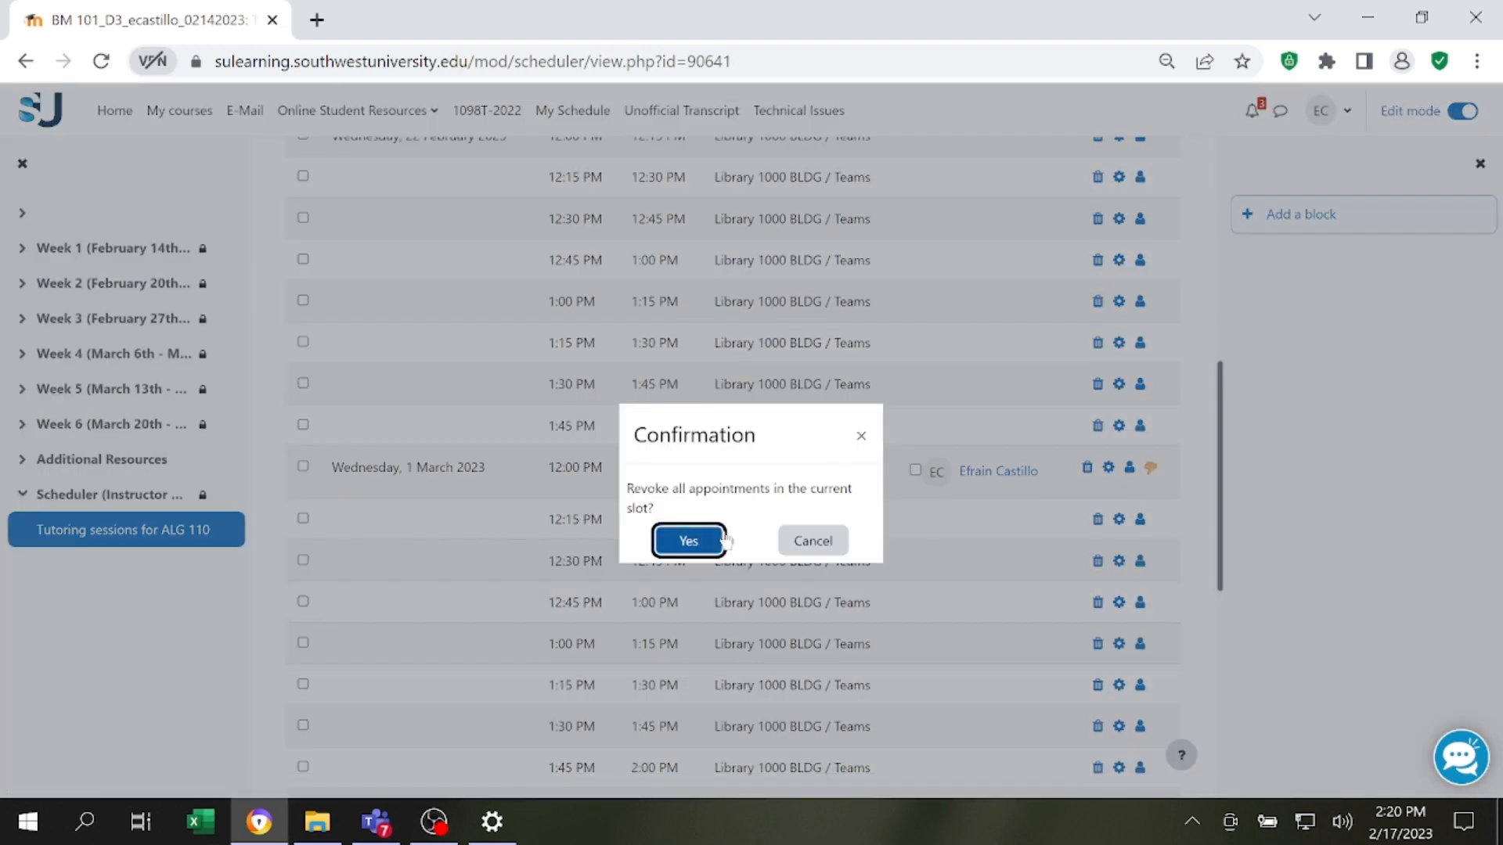
pyautogui.click(688, 541)
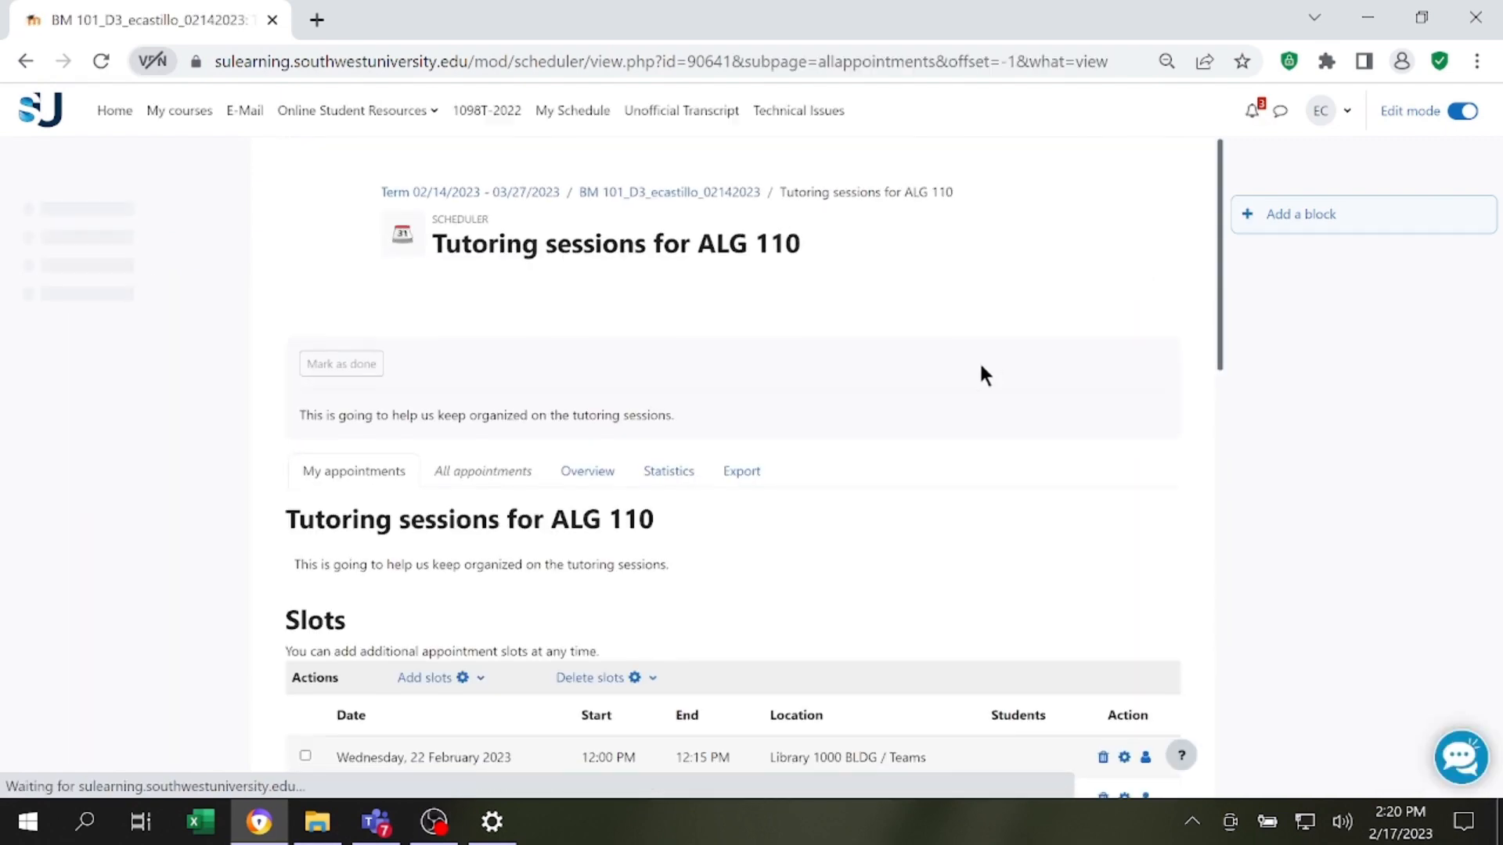
pyautogui.scroll(-2, 979, 358)
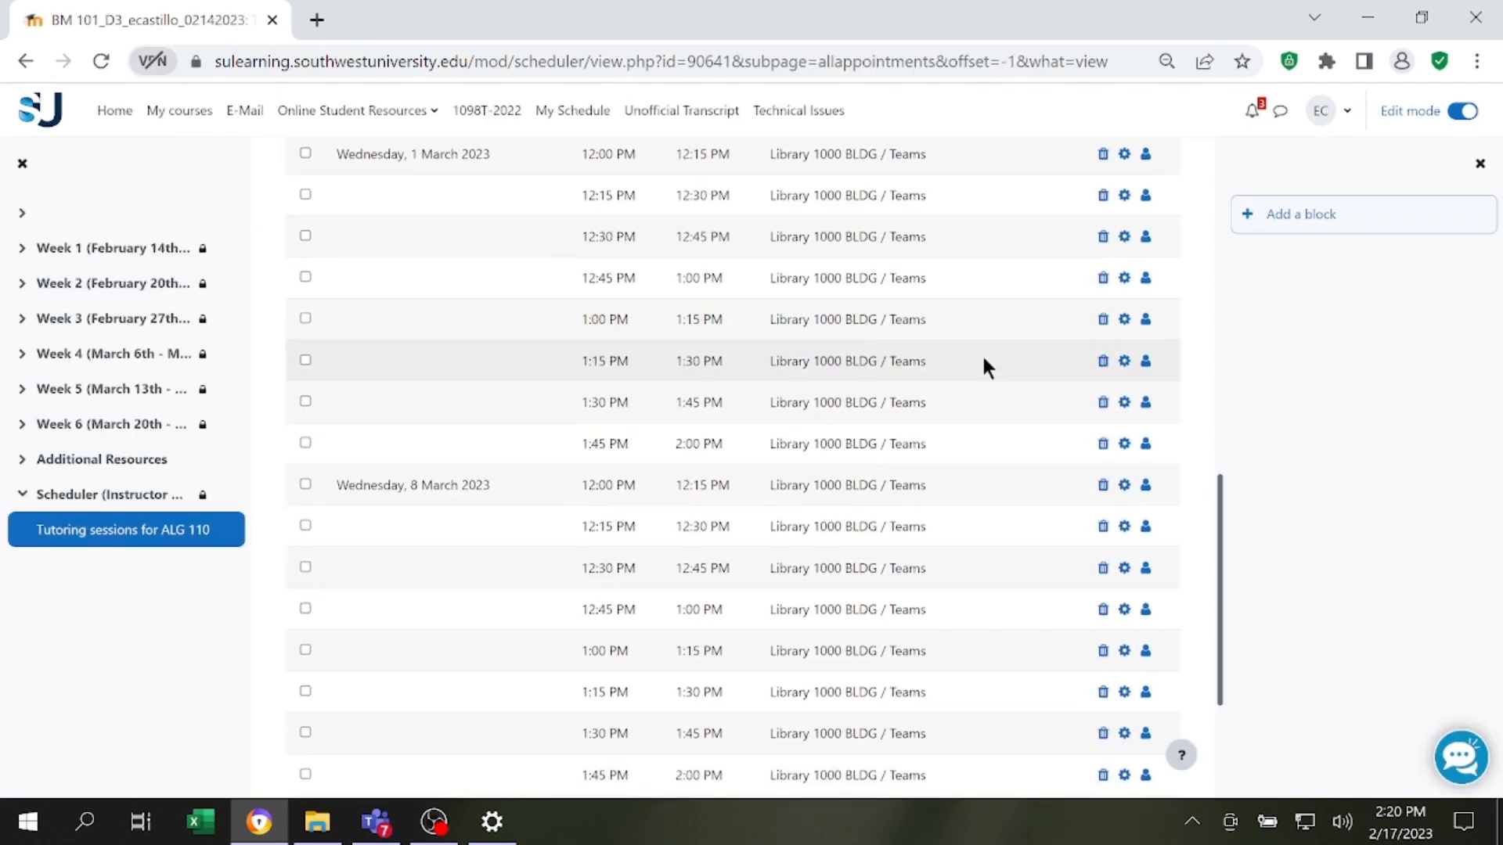
pyautogui.scroll(-3, 988, 360)
pyautogui.scroll(2, 1025, 517)
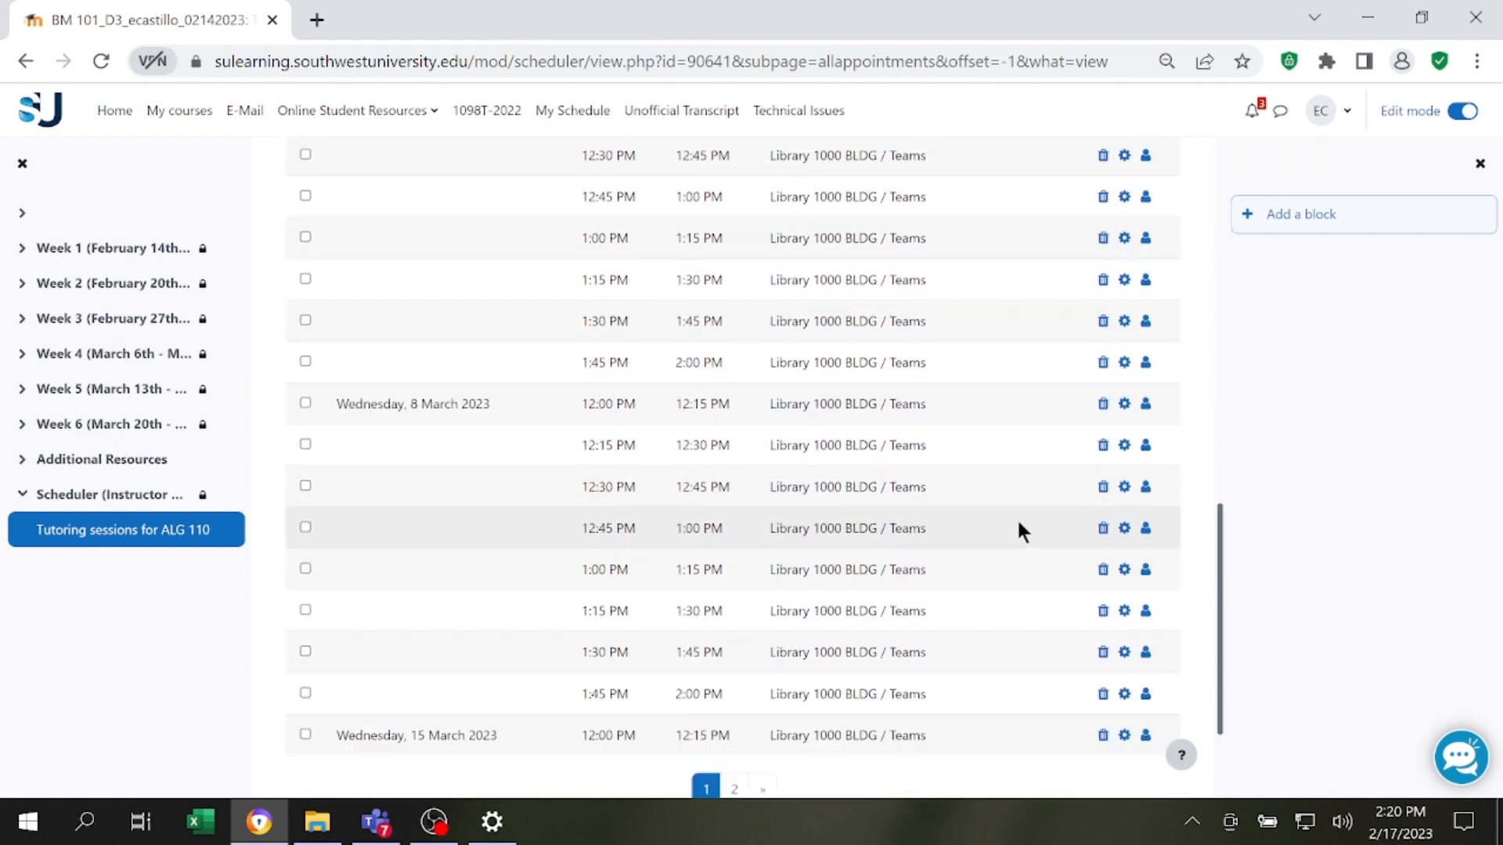
pyautogui.scroll(10, 1018, 524)
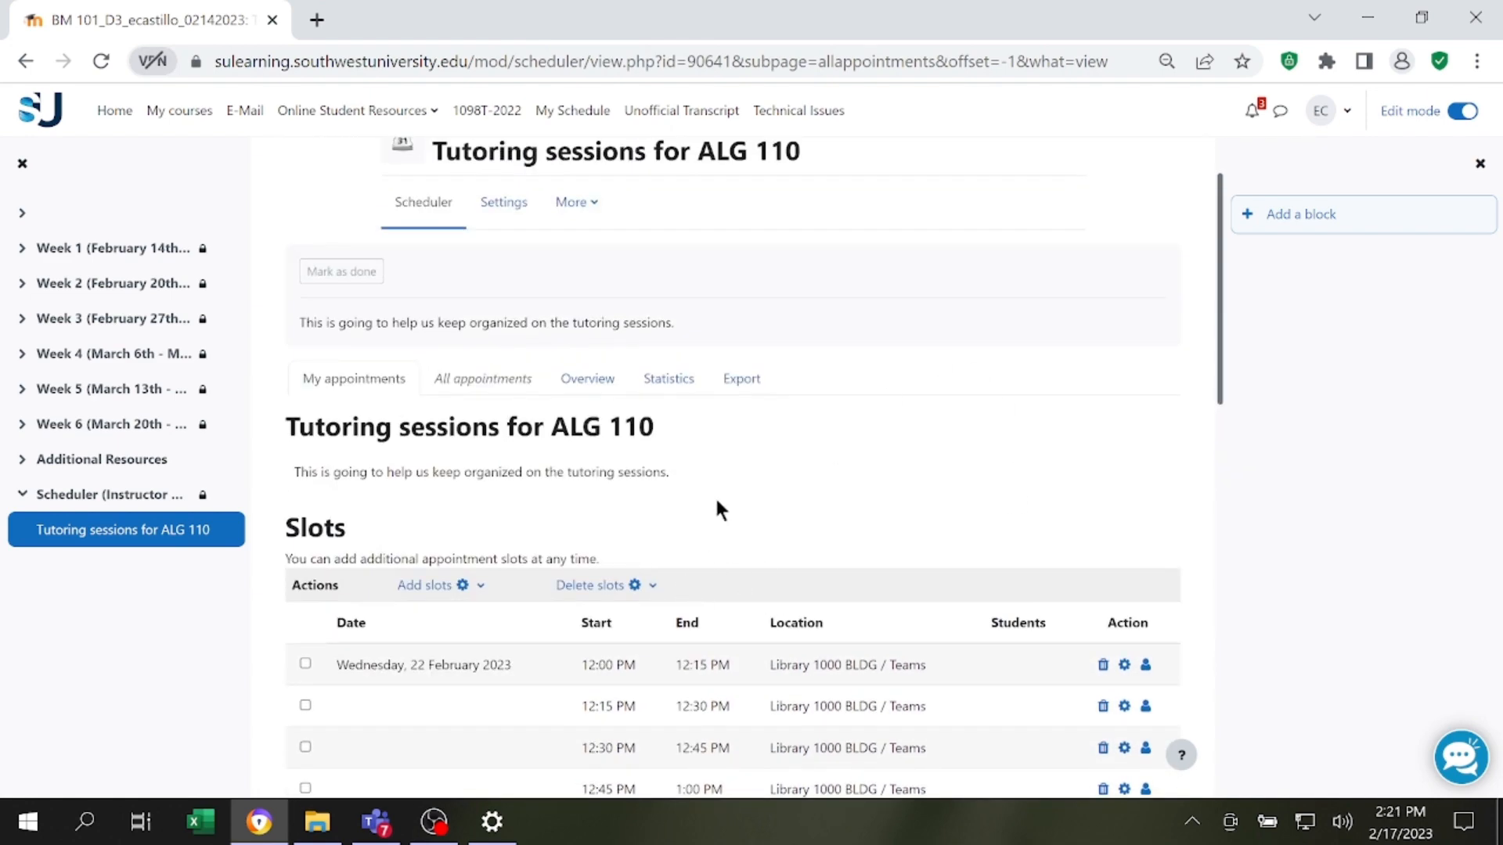
pyautogui.scroll(1, 949, 434)
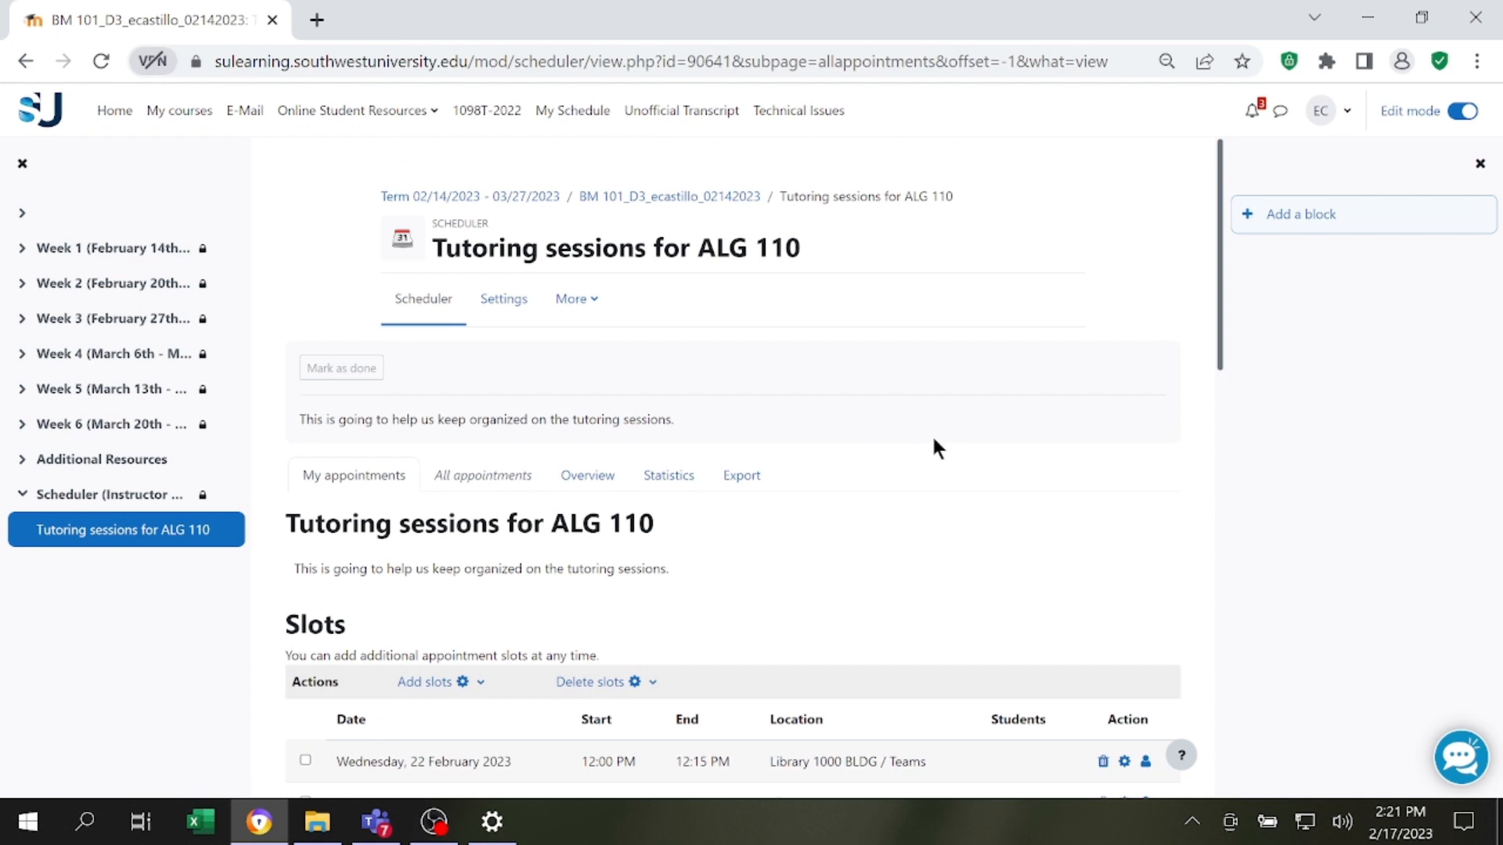
pyautogui.scroll(-2, 932, 444)
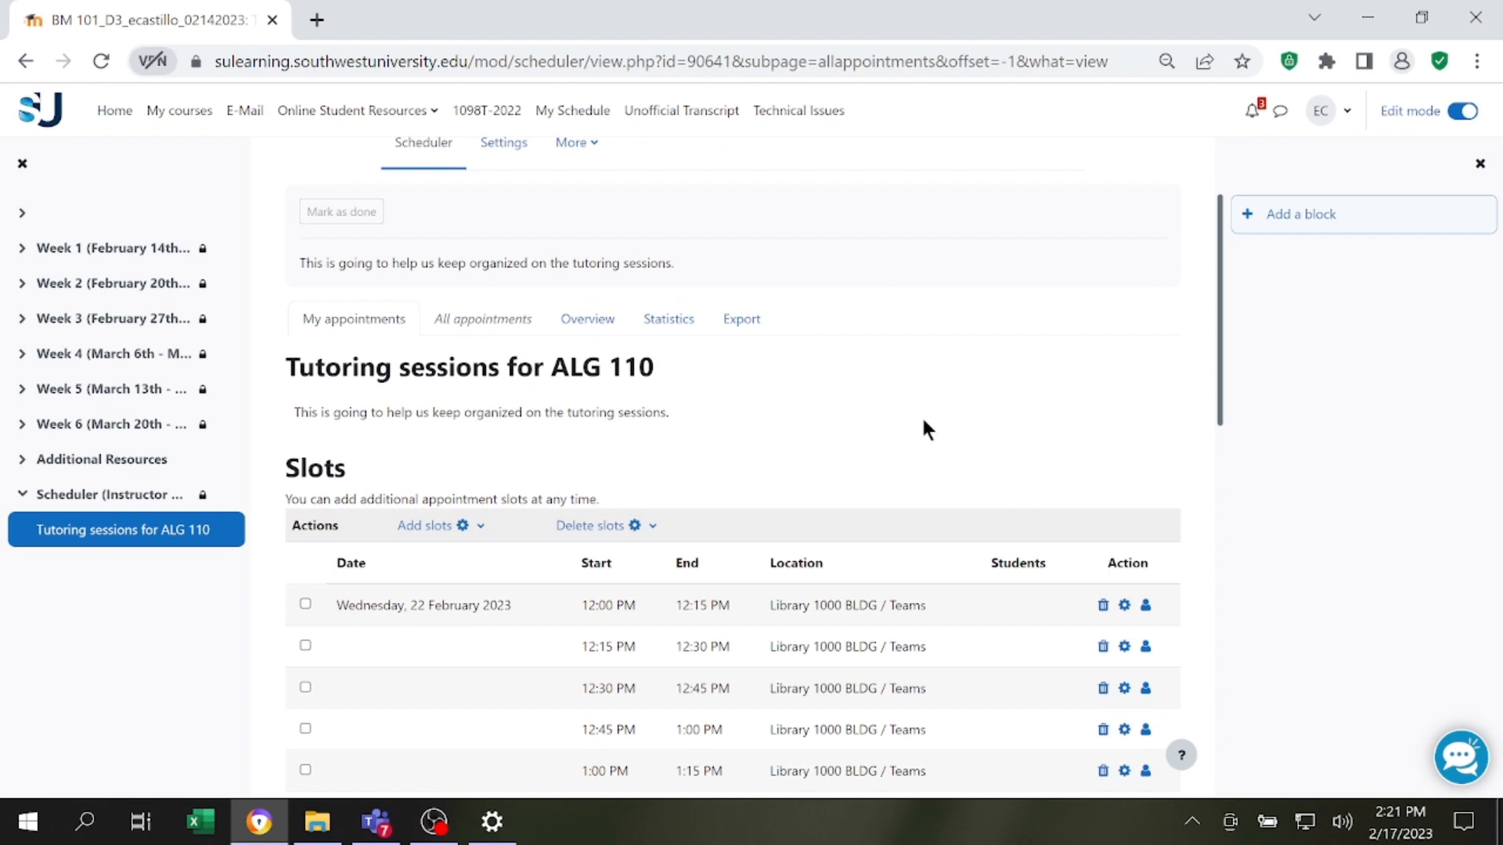